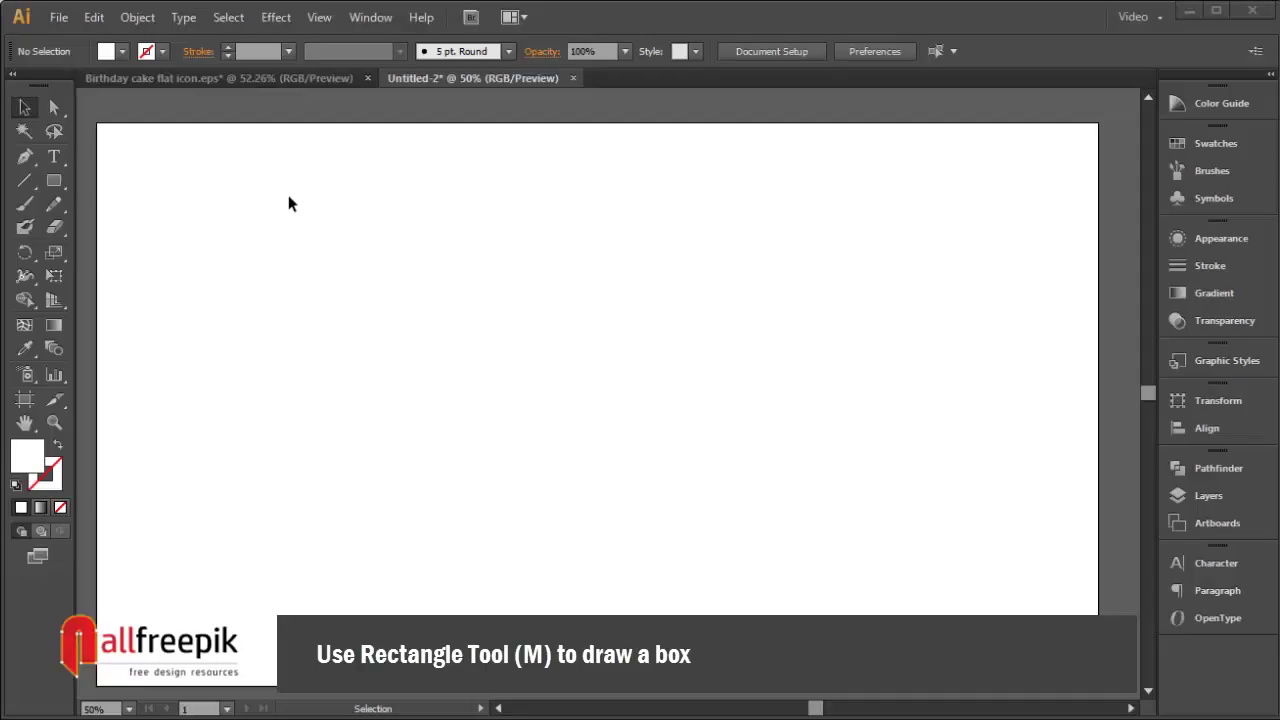
Draw a wide, thin rectangle near the artboard's lower edge and fill it with the blue swatch C=85 M=50 Y=0 K=0.
click(55, 181)
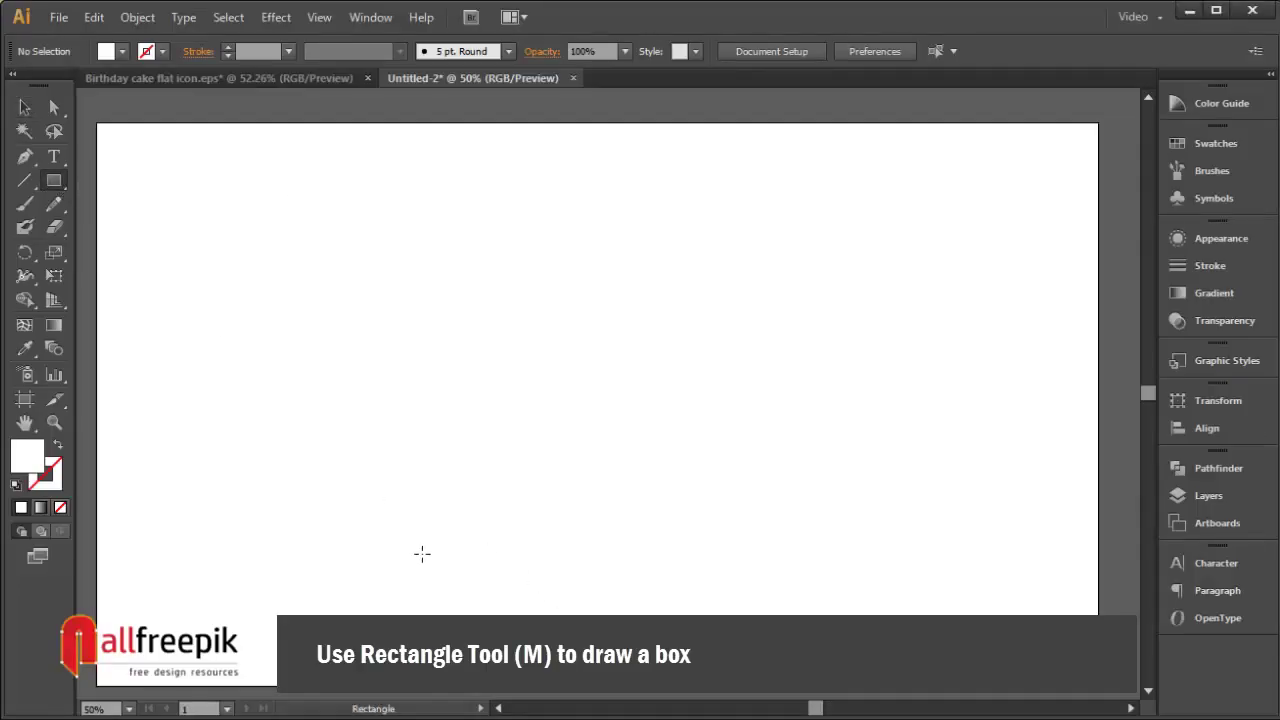
drag(422, 553, 705, 582)
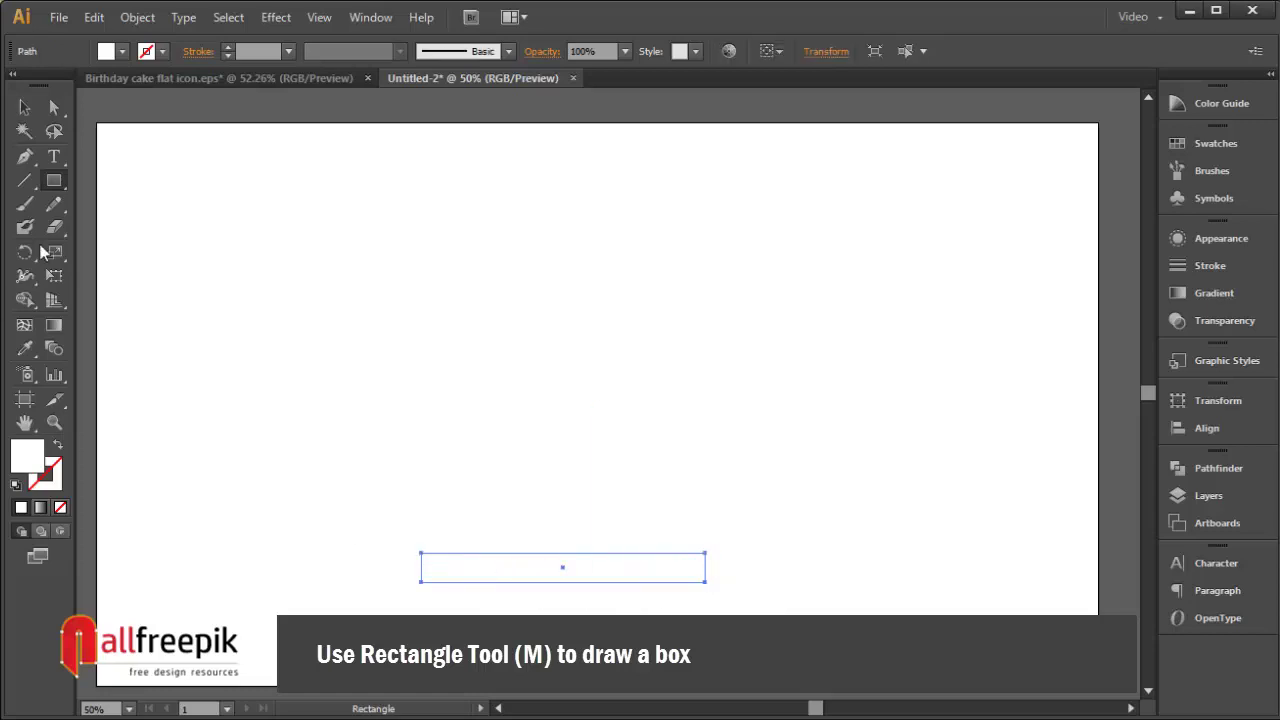
click(25, 107)
click(121, 51)
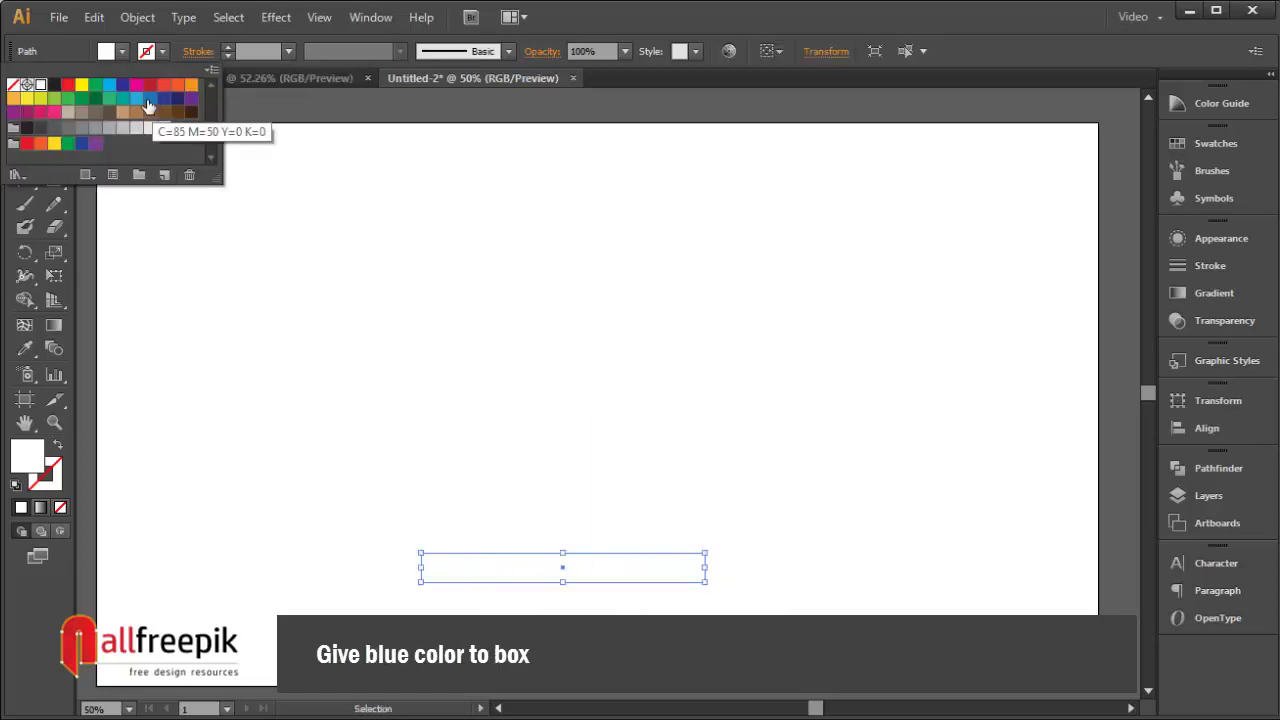
click(147, 104)
click(549, 423)
click(531, 574)
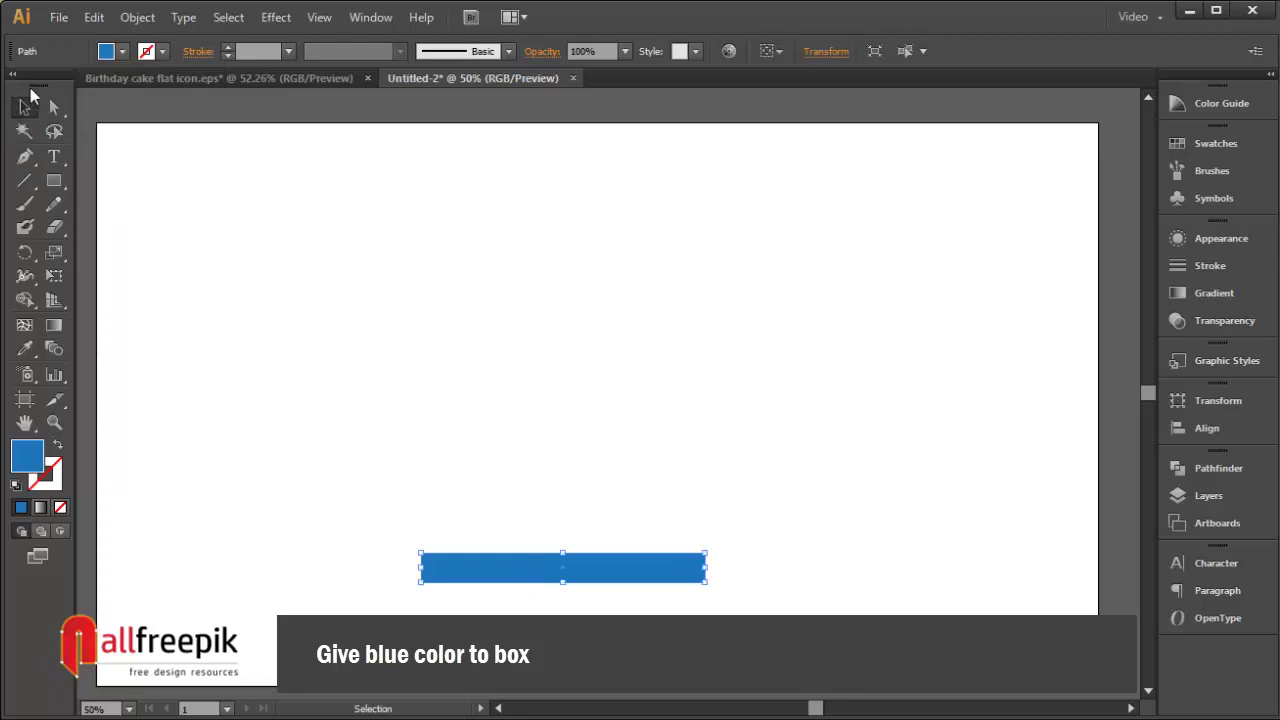
Move the blue rectangle's two upper anchor points outward so its sides flare into a plate shape.
click(55, 107)
click(723, 531)
click(705, 553)
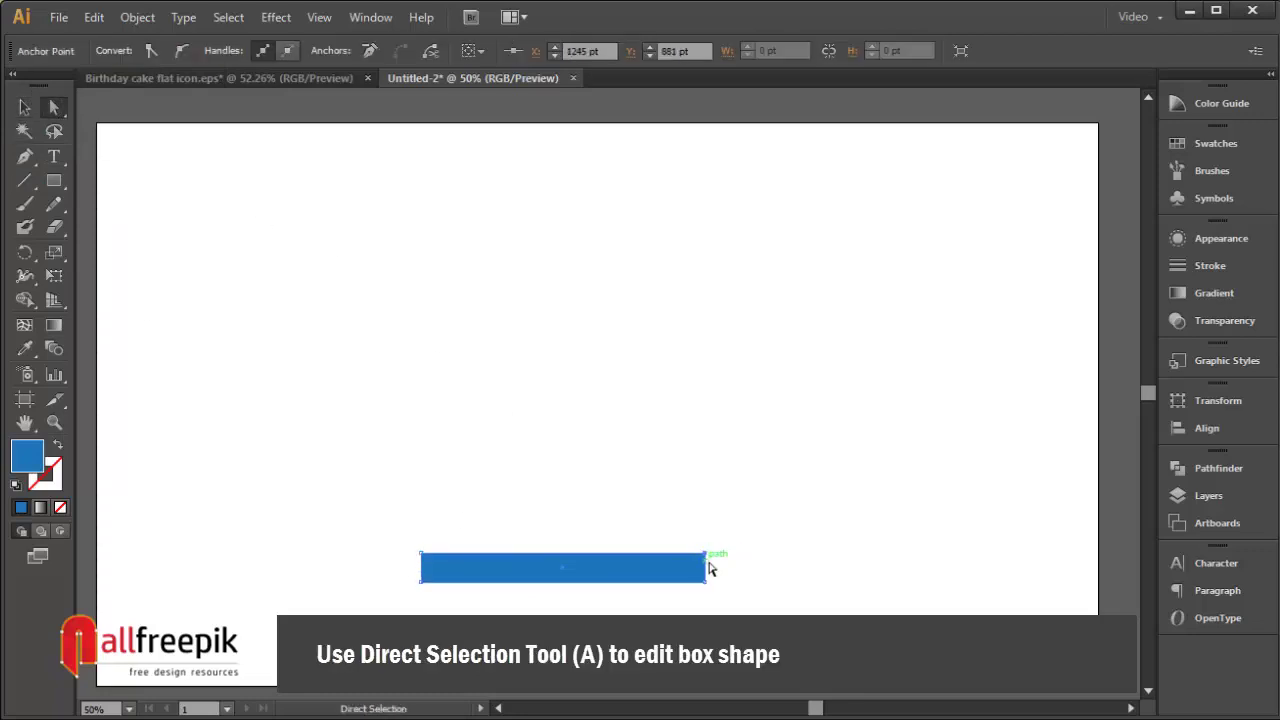
drag(705, 553, 728, 555)
drag(422, 553, 405, 556)
click(671, 420)
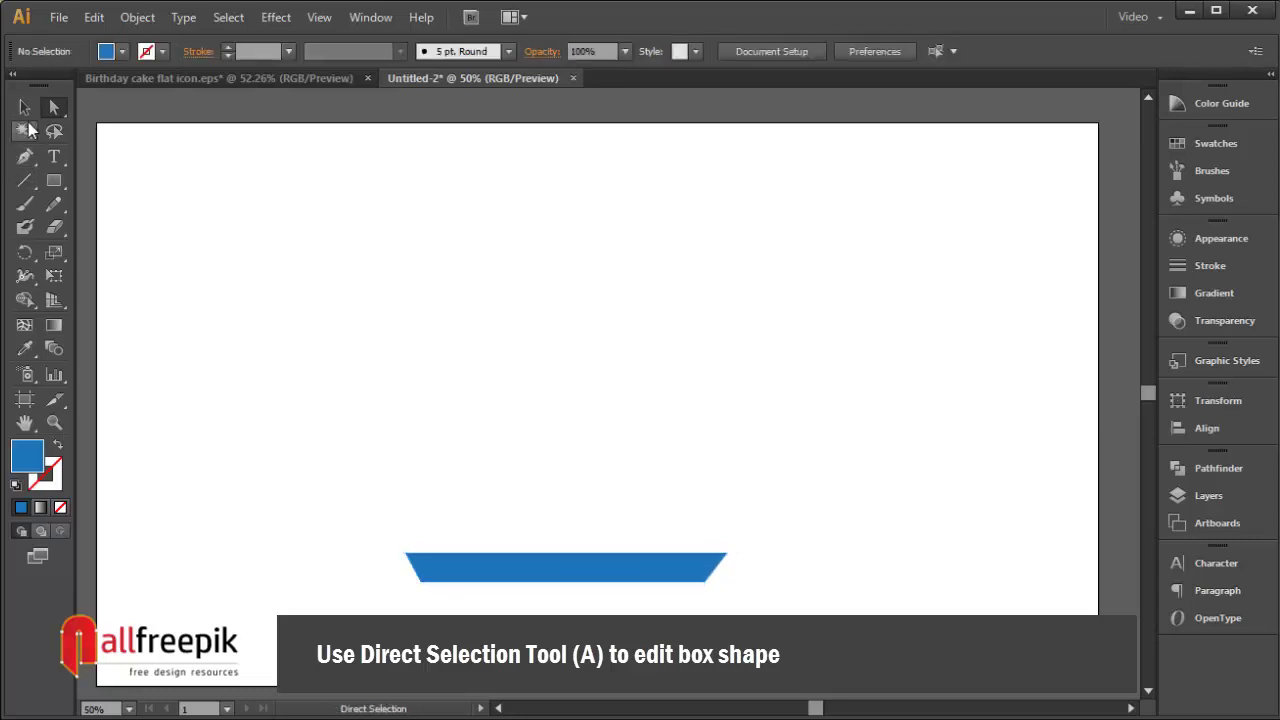
Slightly reduce the blue plate's height and widen it.
click(28, 110)
click(557, 552)
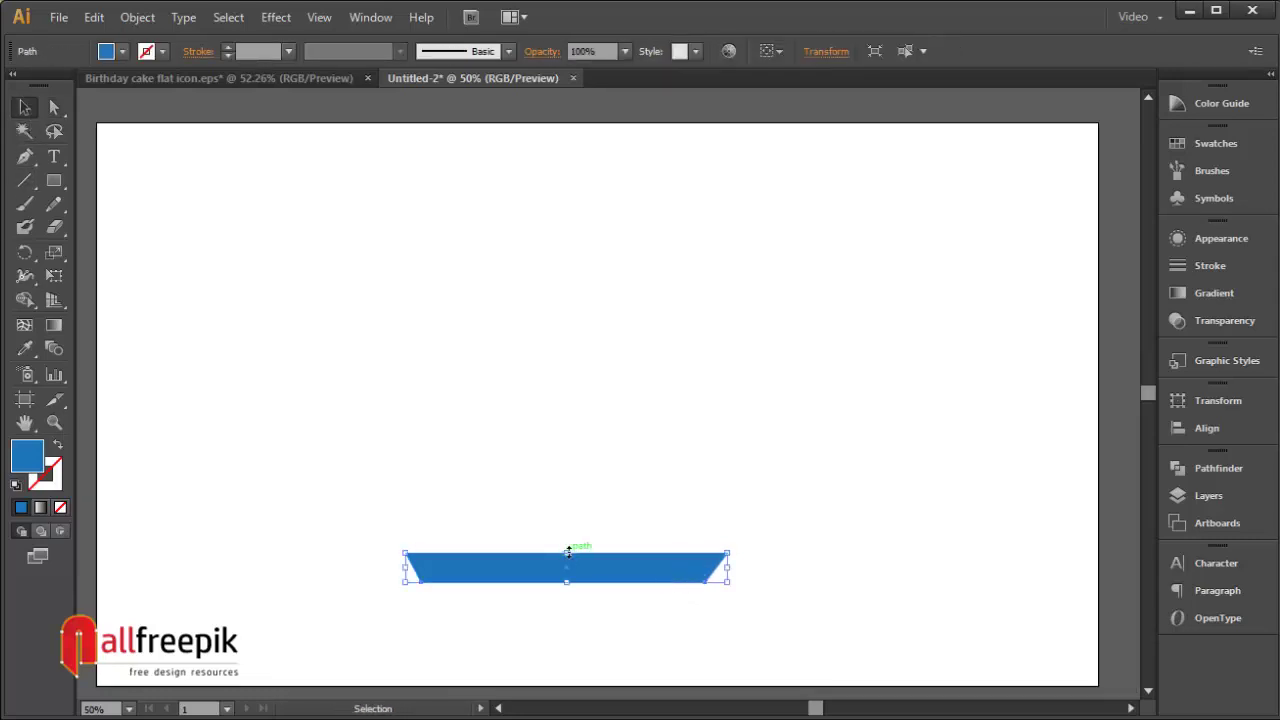
drag(568, 551, 570, 558)
key(ctrl+shift+a)
click(623, 580)
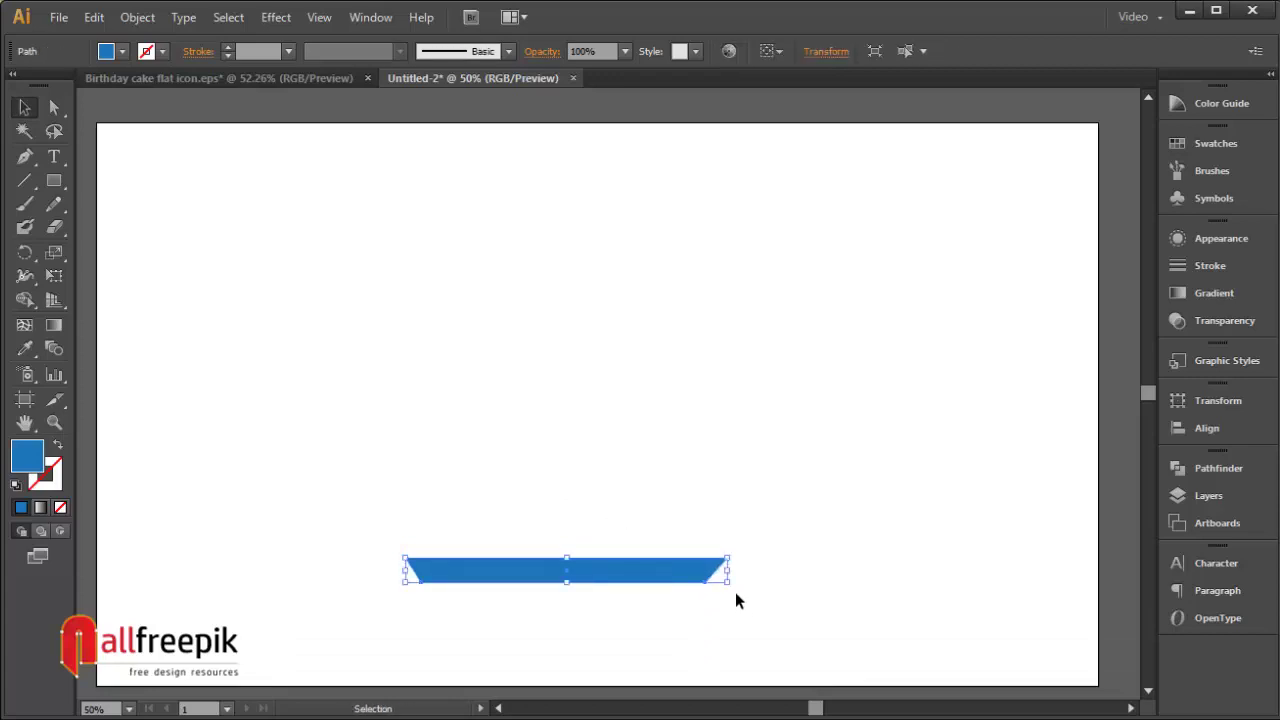
drag(728, 570, 683, 595)
click(837, 575)
Draw a rectangle on top of the blue plate, slightly narrower than the plate, and reduce its height to a thin layer.
click(463, 504)
drag(463, 504, 540, 492)
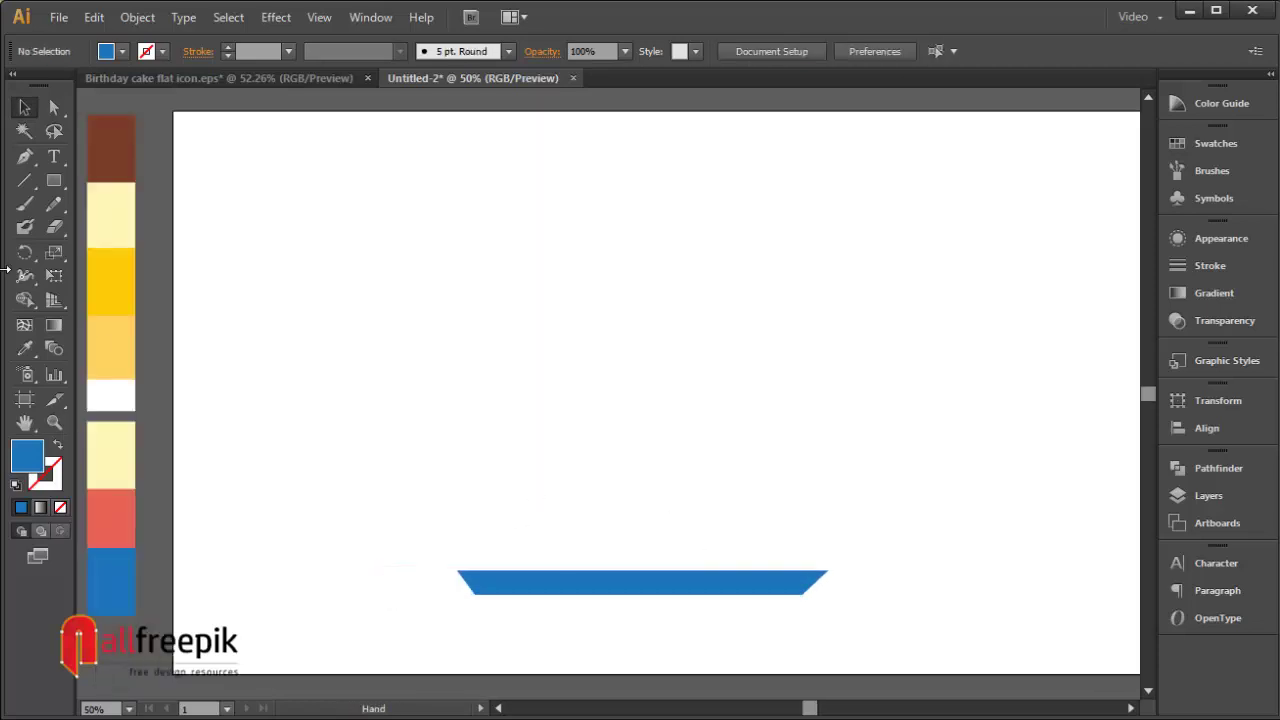
click(54, 180)
drag(486, 403, 500, 403)
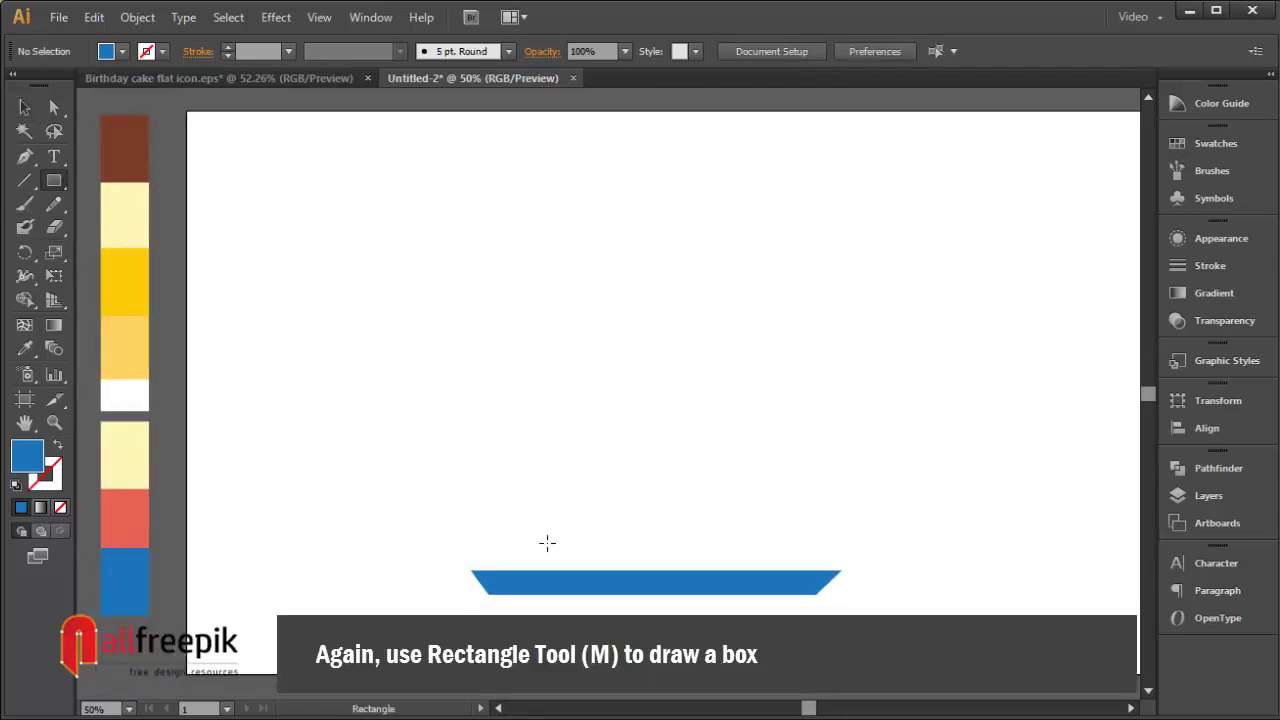
drag(486, 535, 828, 575)
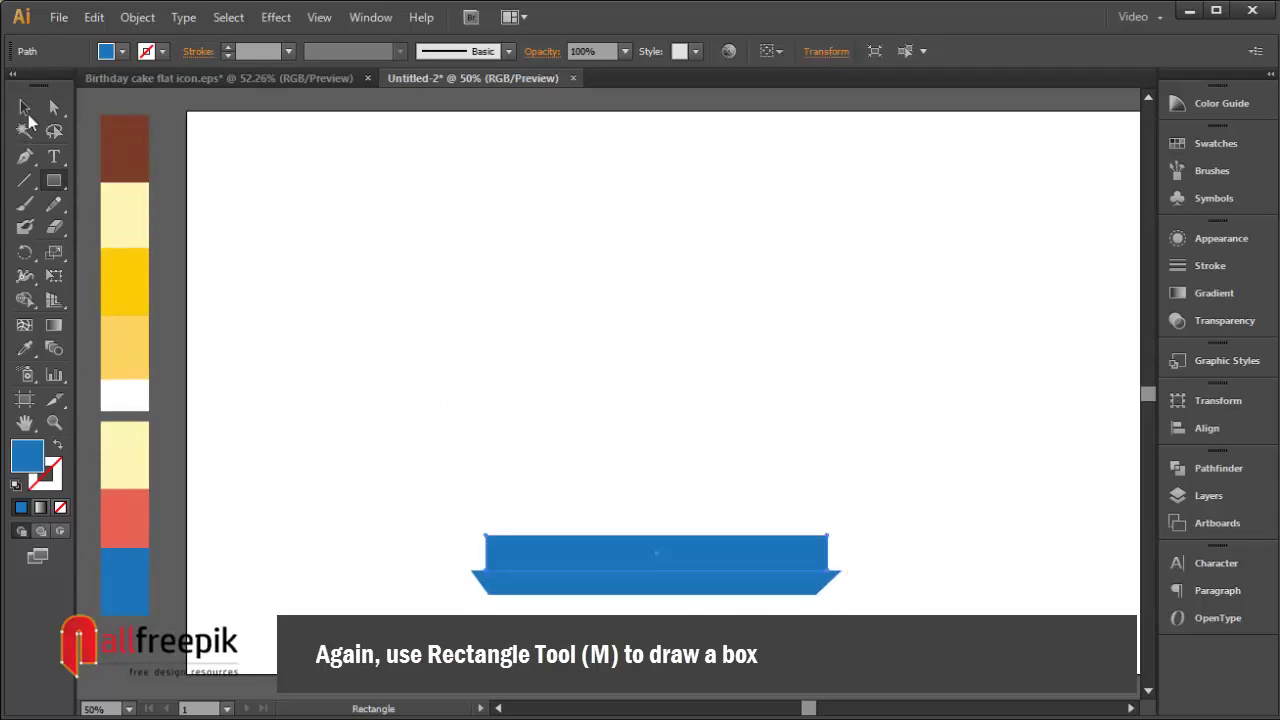
click(28, 110)
drag(657, 538, 657, 548)
Fill the new layer above the plate with the coral red sampled from the colour palette strip.
click(25, 348)
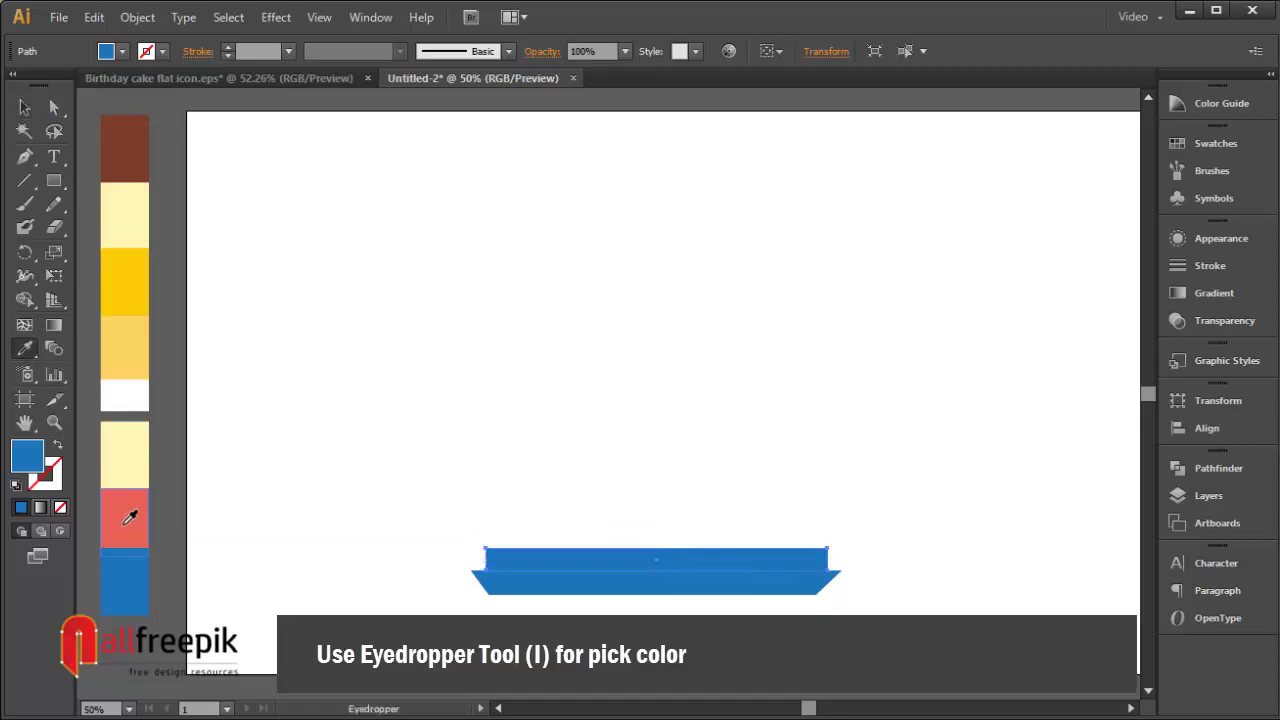
click(129, 517)
click(24, 107)
click(656, 327)
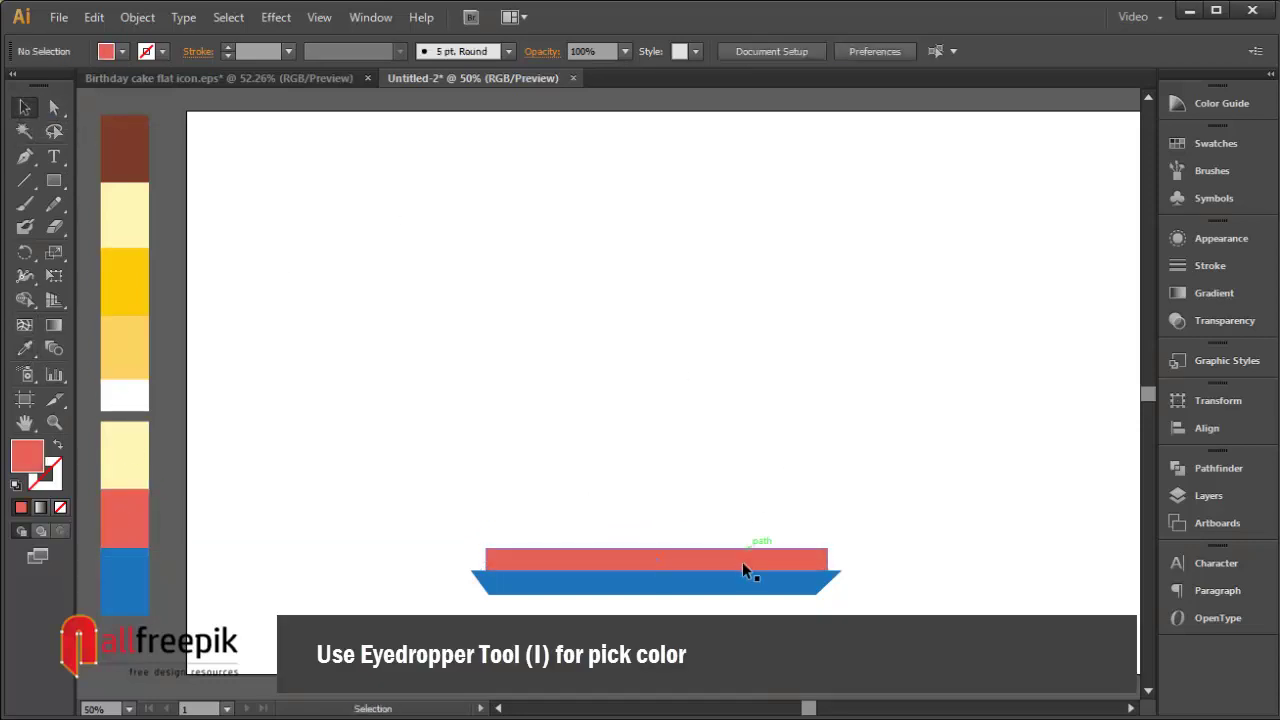
Duplicate the coral red layer directly above itself and recolour the copy with the palette's pale cream.
drag(738, 557, 741, 540)
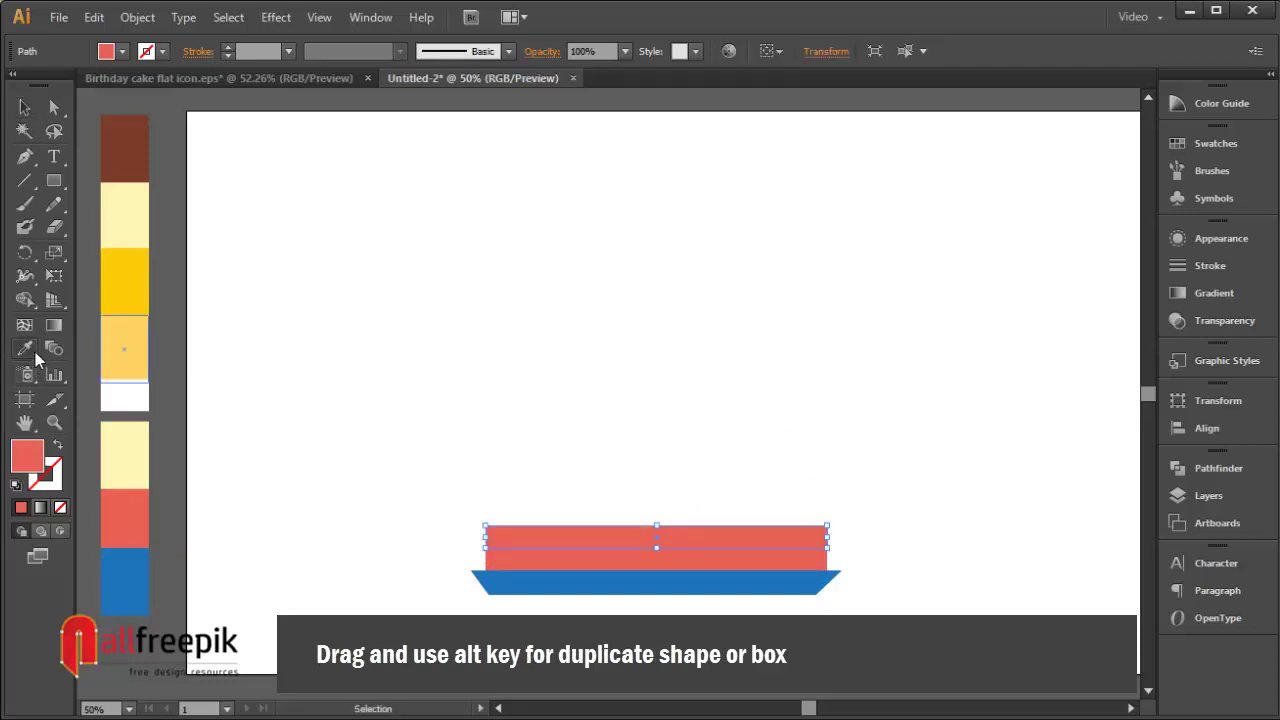
click(138, 462)
click(24, 107)
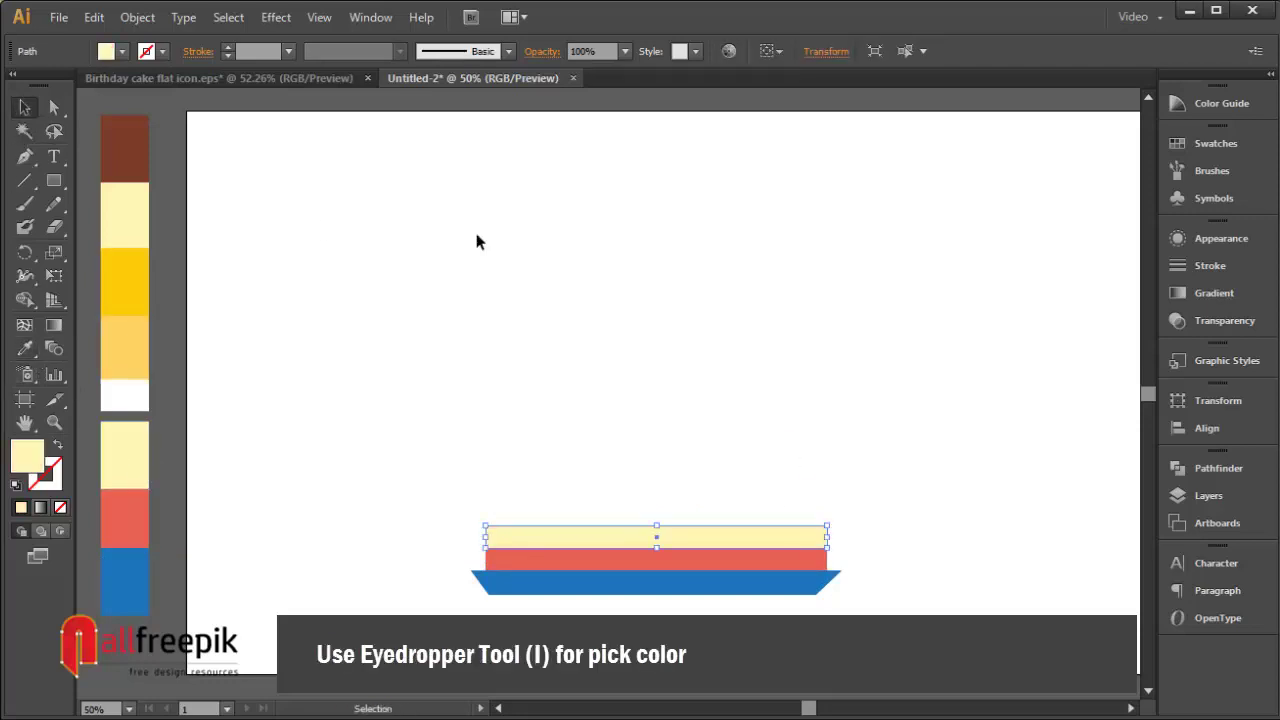
Duplicate the cream layer directly above itself and recolour the copy with the palette's white.
drag(722, 543, 726, 522)
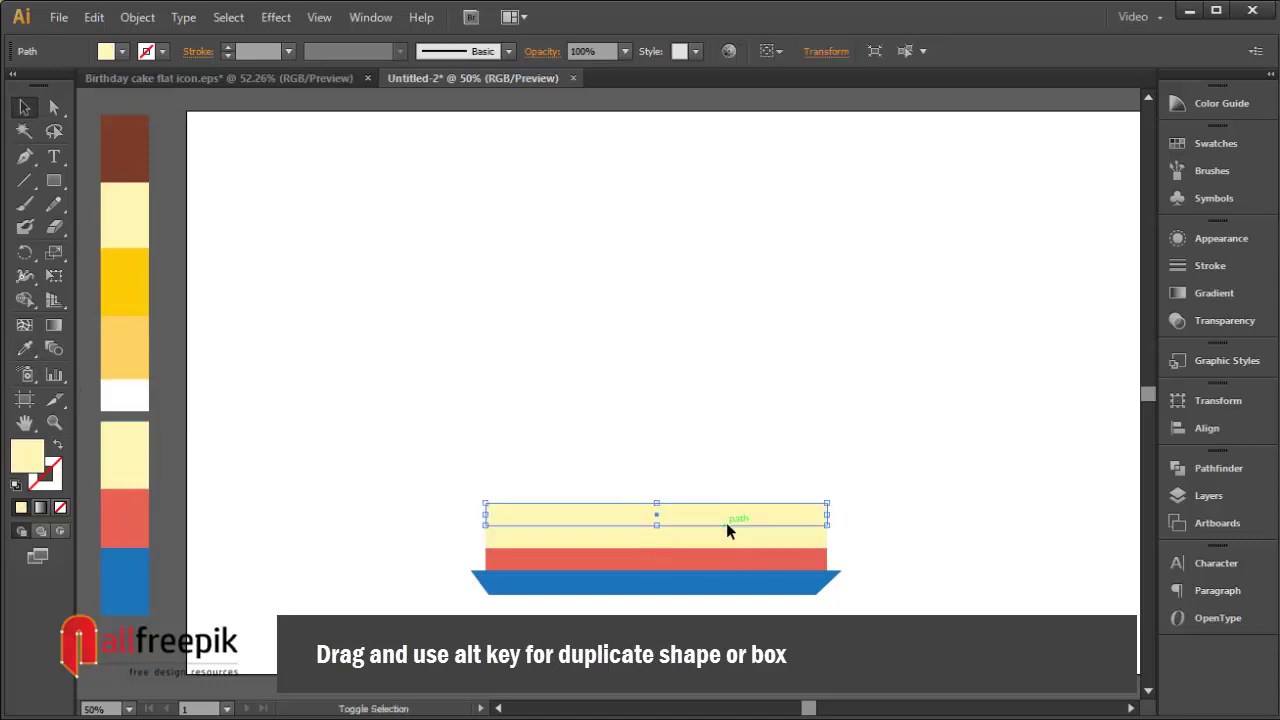
click(25, 348)
click(132, 396)
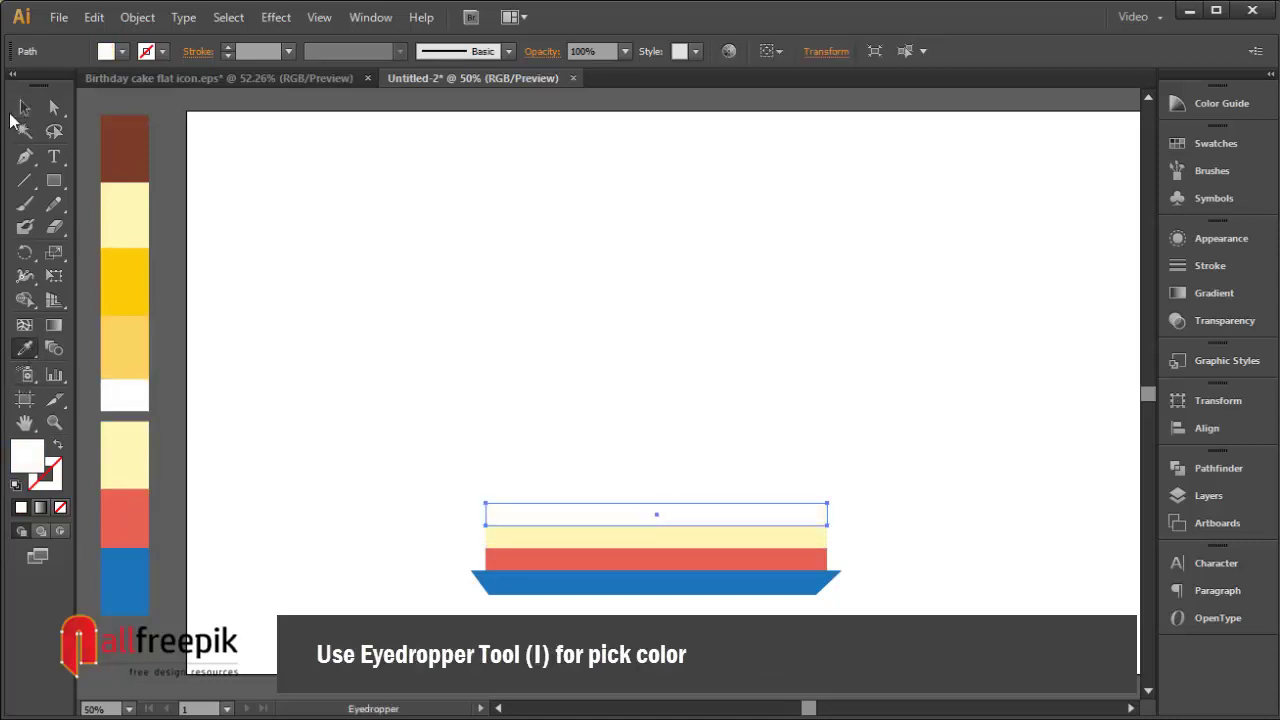
click(24, 107)
Place a copy of the cream layer above a thinner white layer and recolour it with the palette's light orange.
drag(658, 507, 735, 504)
click(706, 460)
click(25, 348)
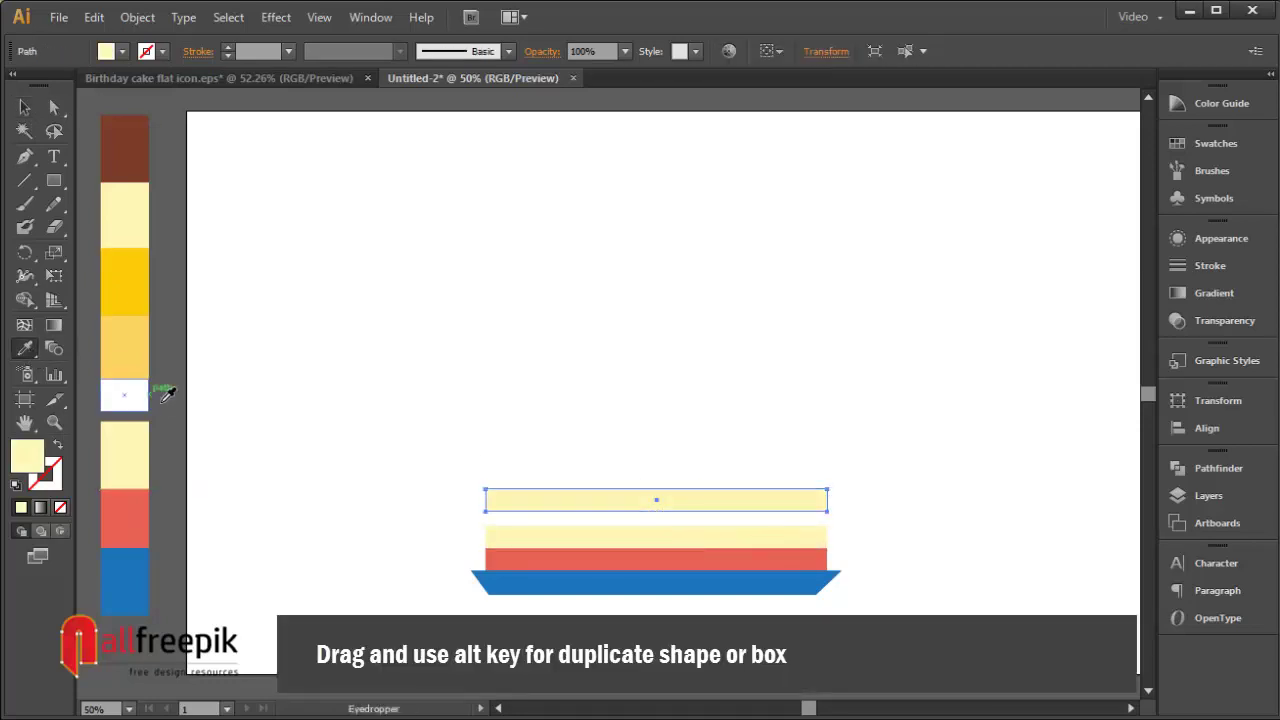
click(130, 362)
click(25, 108)
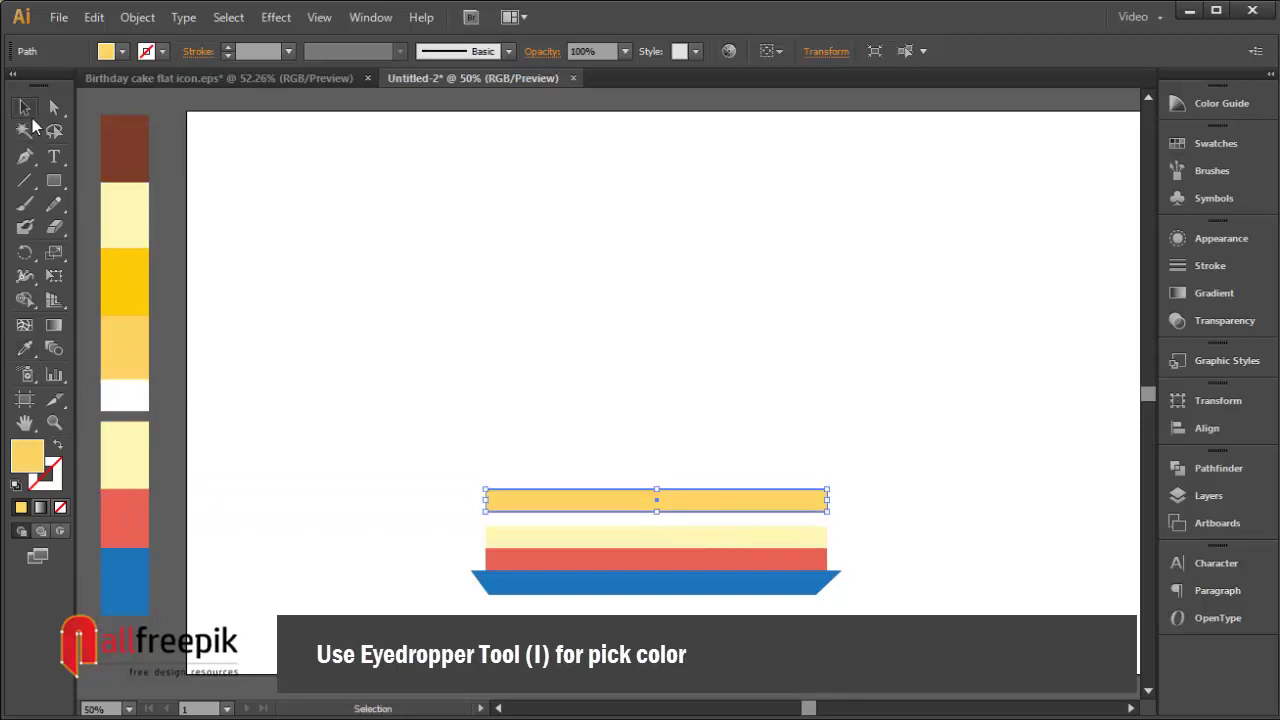
Increase the light orange layer's height and lower it slightly to narrow the white gap beneath it.
drag(663, 490, 663, 471)
click(836, 421)
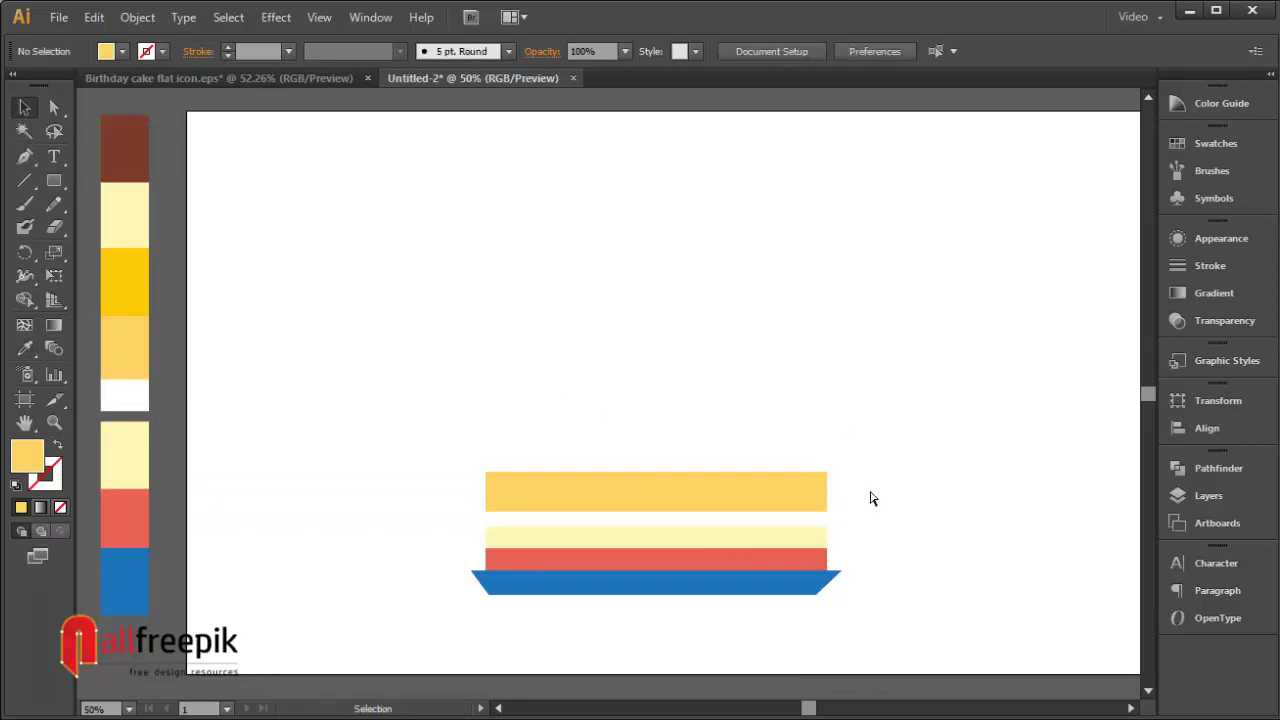
drag(474, 459, 850, 627)
click(648, 322)
click(765, 248)
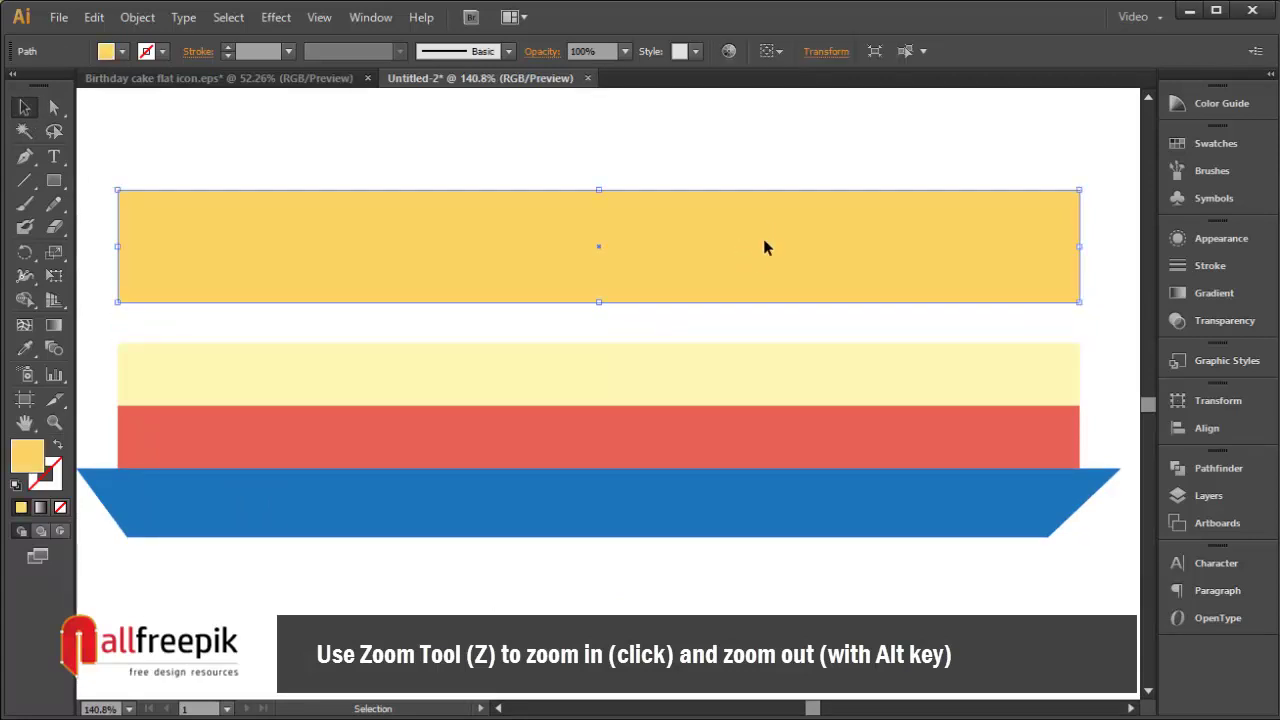
shift+click(763, 252)
drag(788, 263, 791, 271)
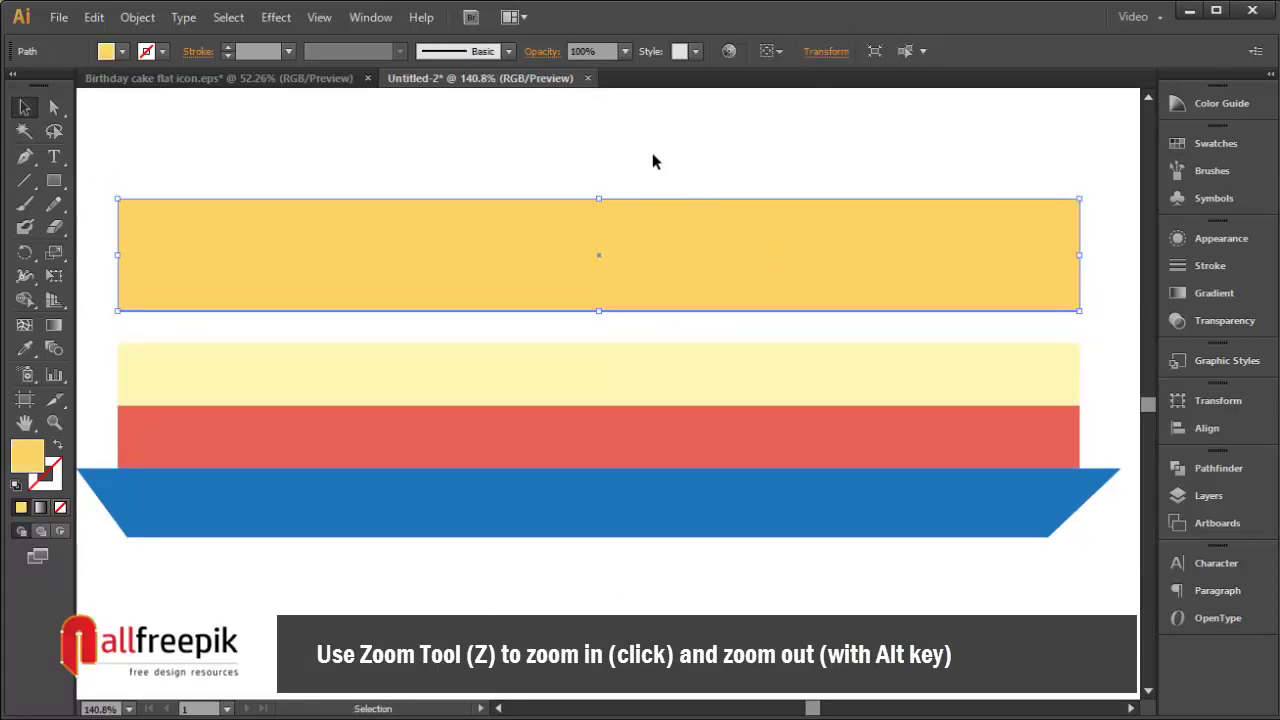
click(654, 160)
Select the cream, white and light orange layers together and slightly reduce their combined height.
key(z)
alt+click(705, 341)
ctrl+alt+click(707, 341)
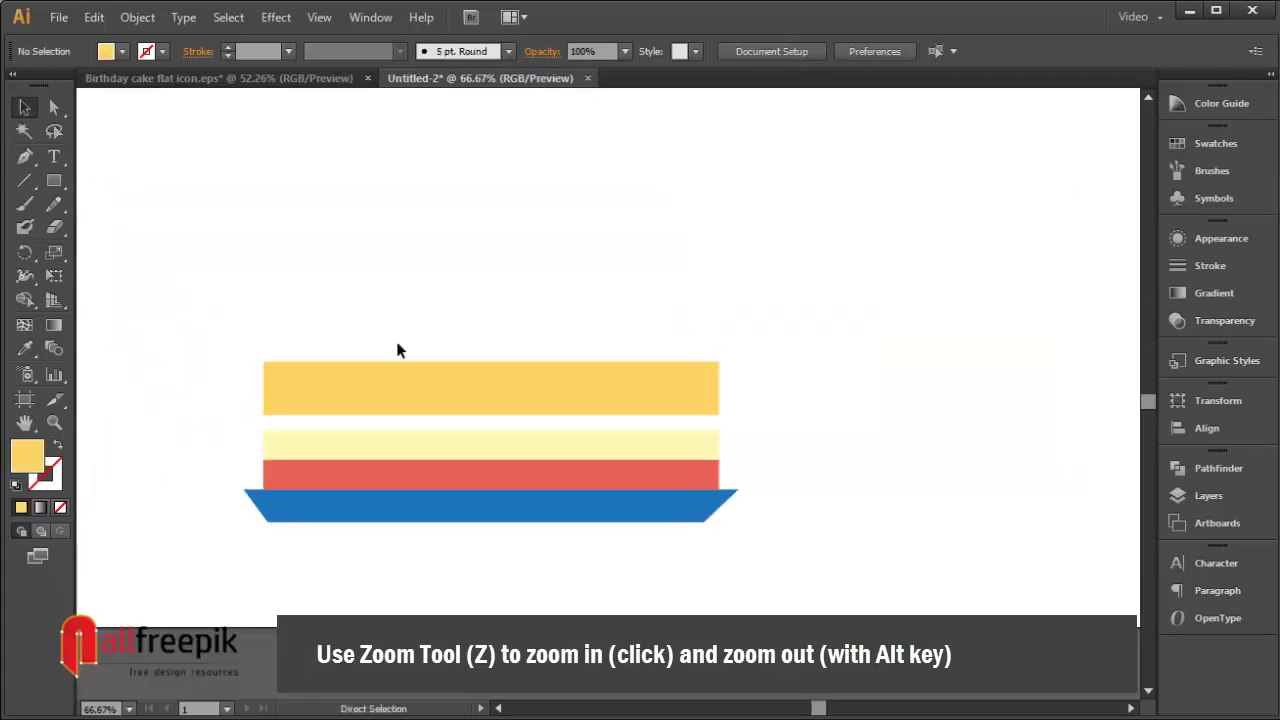
click(408, 438)
click(441, 359)
drag(508, 442, 508, 443)
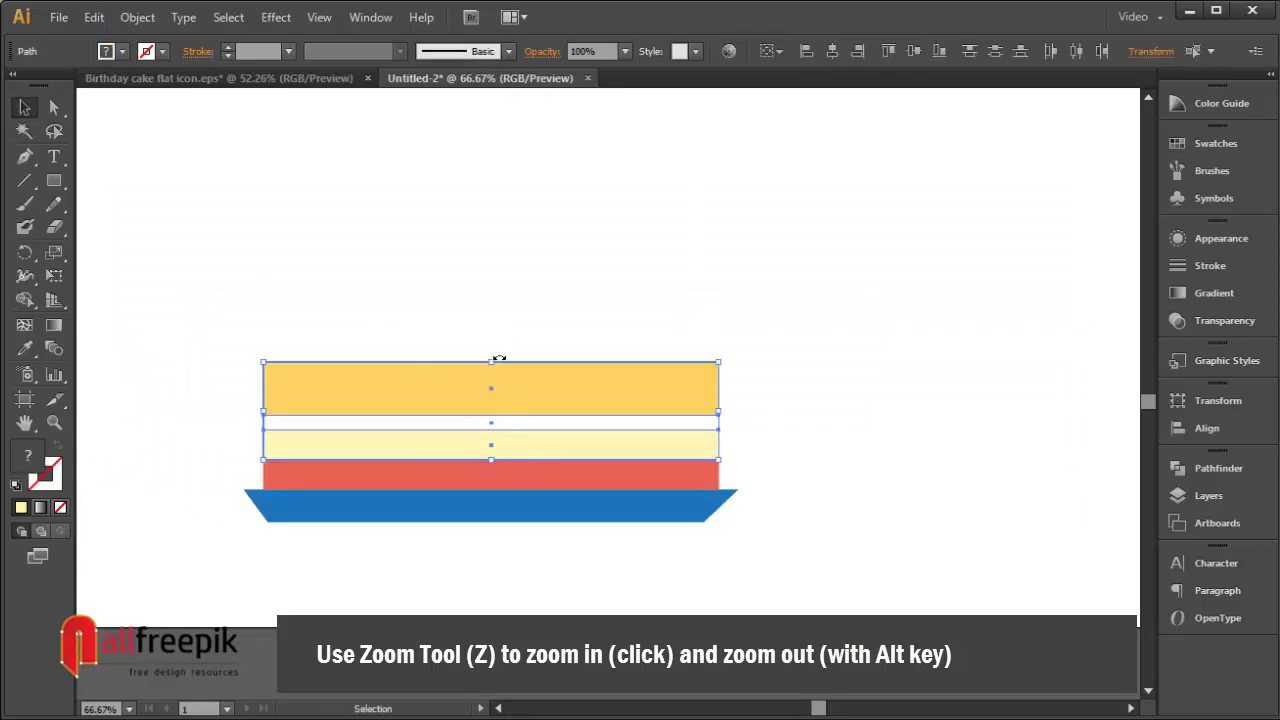
key(z)
alt+click(514, 337)
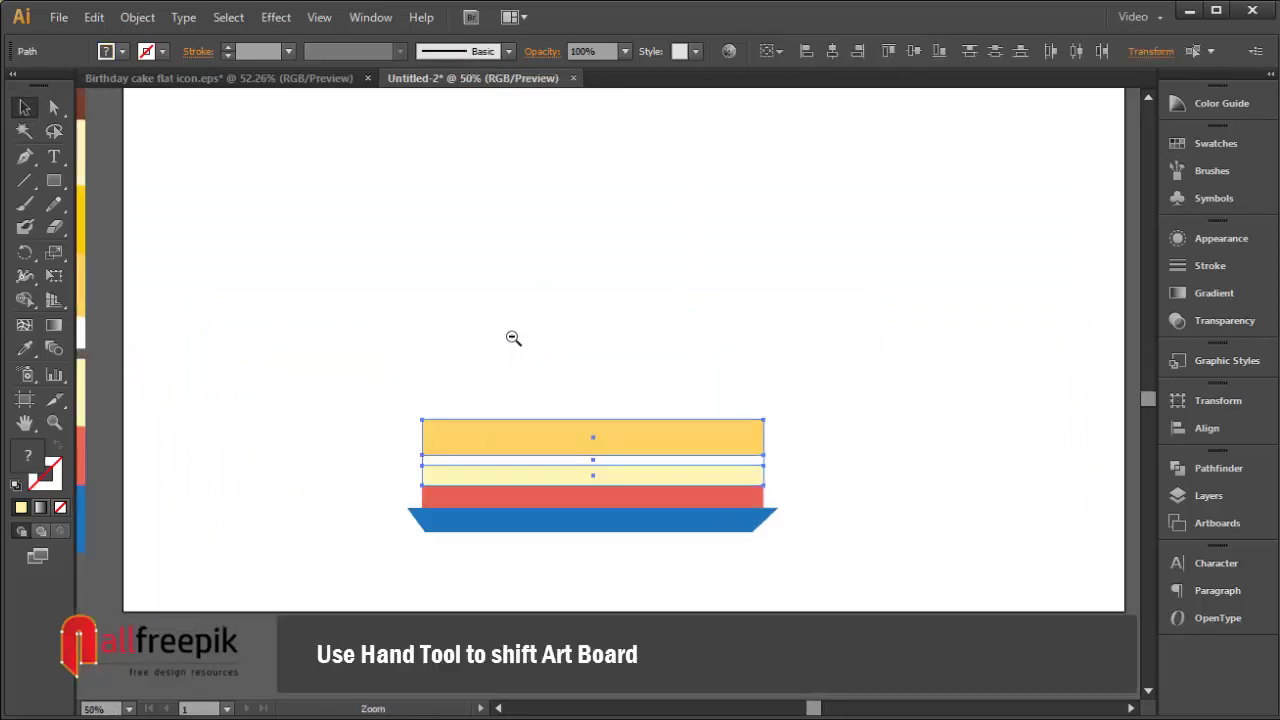
Duplicate the light orange layer directly above itself.
key(v)
drag(495, 332, 543, 297)
ctrl+alt+click(609, 330)
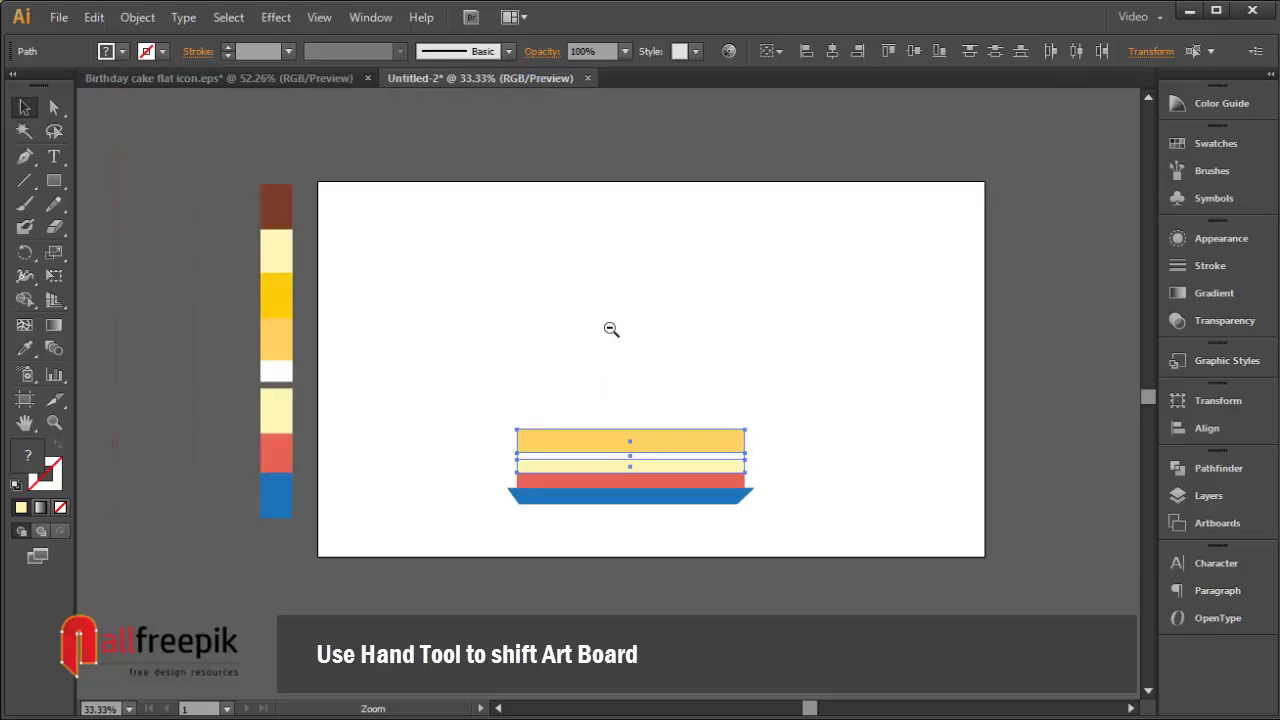
drag(627, 333, 602, 339)
click(648, 411)
click(666, 432)
drag(666, 432, 672, 420)
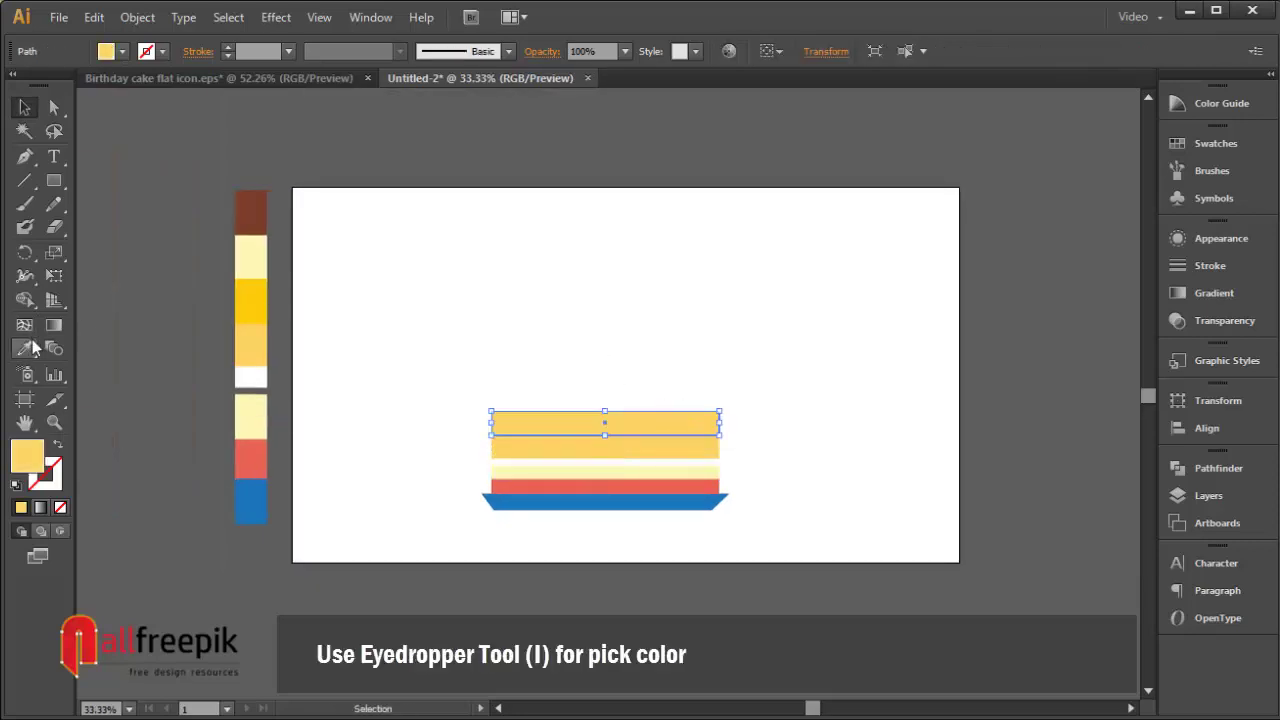
Recolour the topmost layer with the palette's deep yellow and reduce its height by about half.
click(24, 348)
click(248, 305)
click(28, 109)
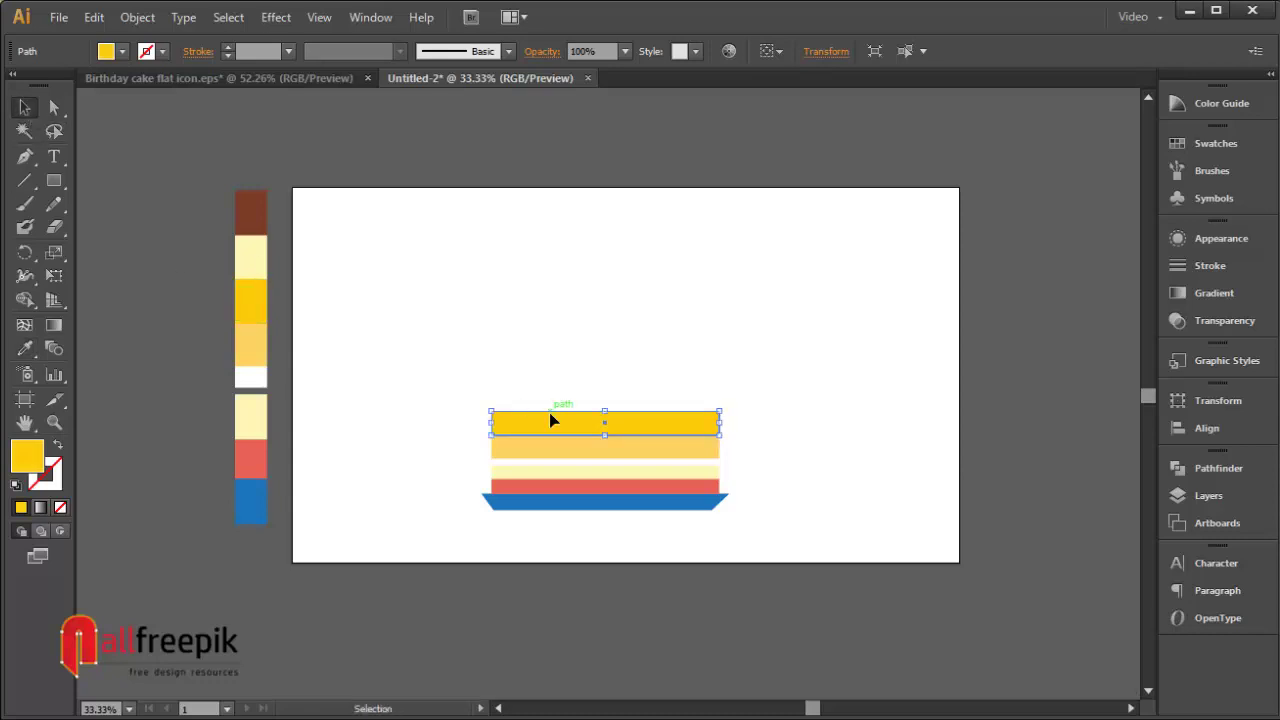
drag(605, 412, 611, 422)
click(351, 312)
Duplicate the thin deep yellow layer directly above itself.
drag(636, 477, 885, 592)
drag(623, 440, 591, 463)
alt+drag(716, 464, 712, 446)
Recolour the topmost layer with the palette's pale cream and raise its upper edge to make it several times taller.
click(25, 348)
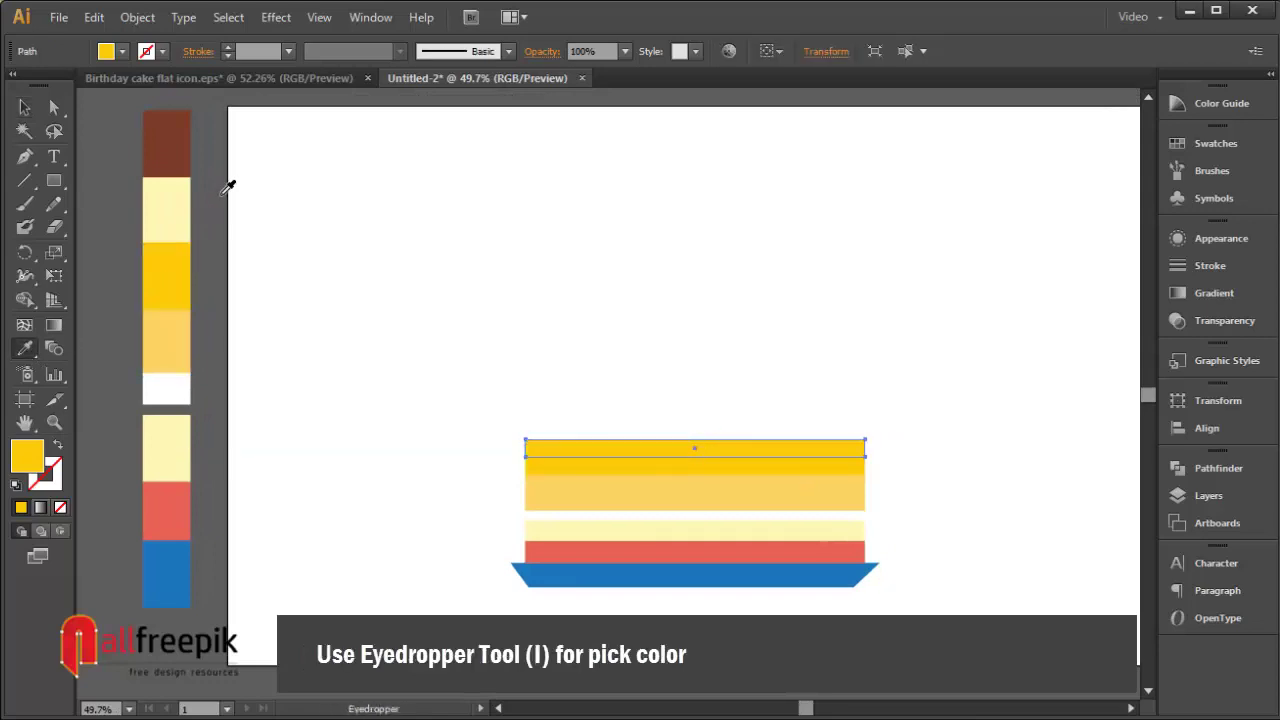
click(162, 207)
click(22, 104)
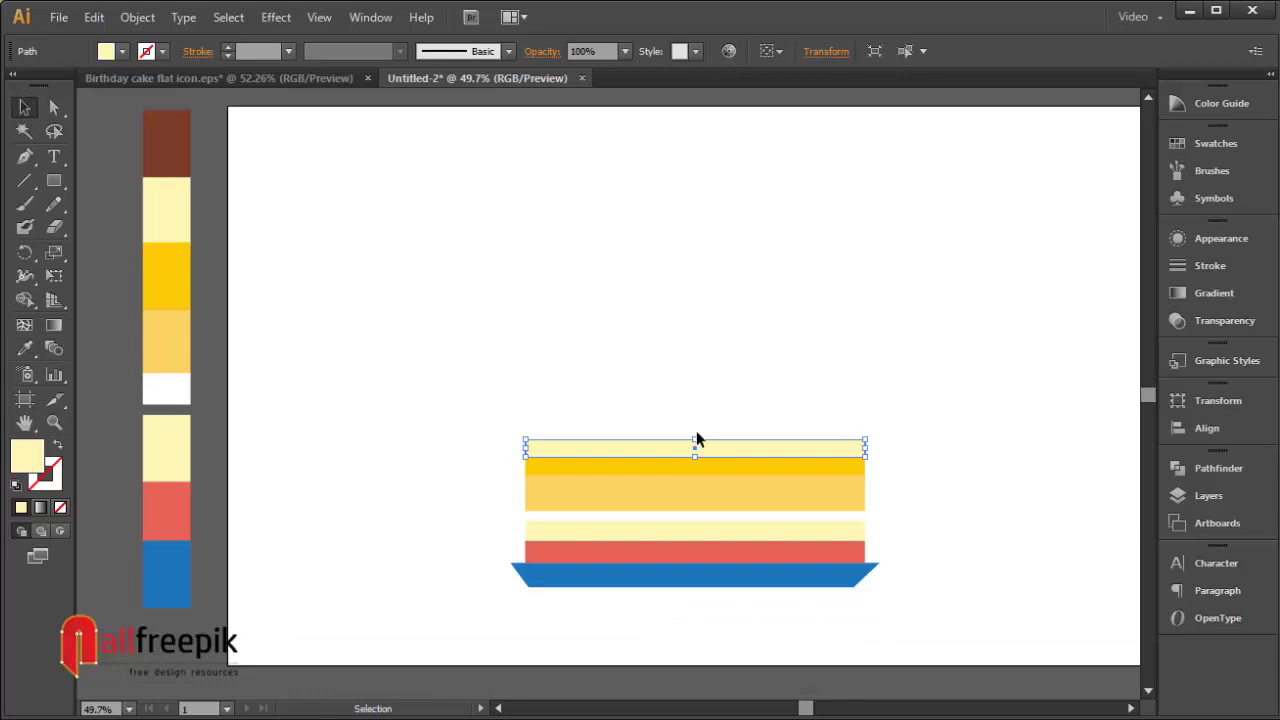
drag(696, 430, 697, 395)
click(773, 519)
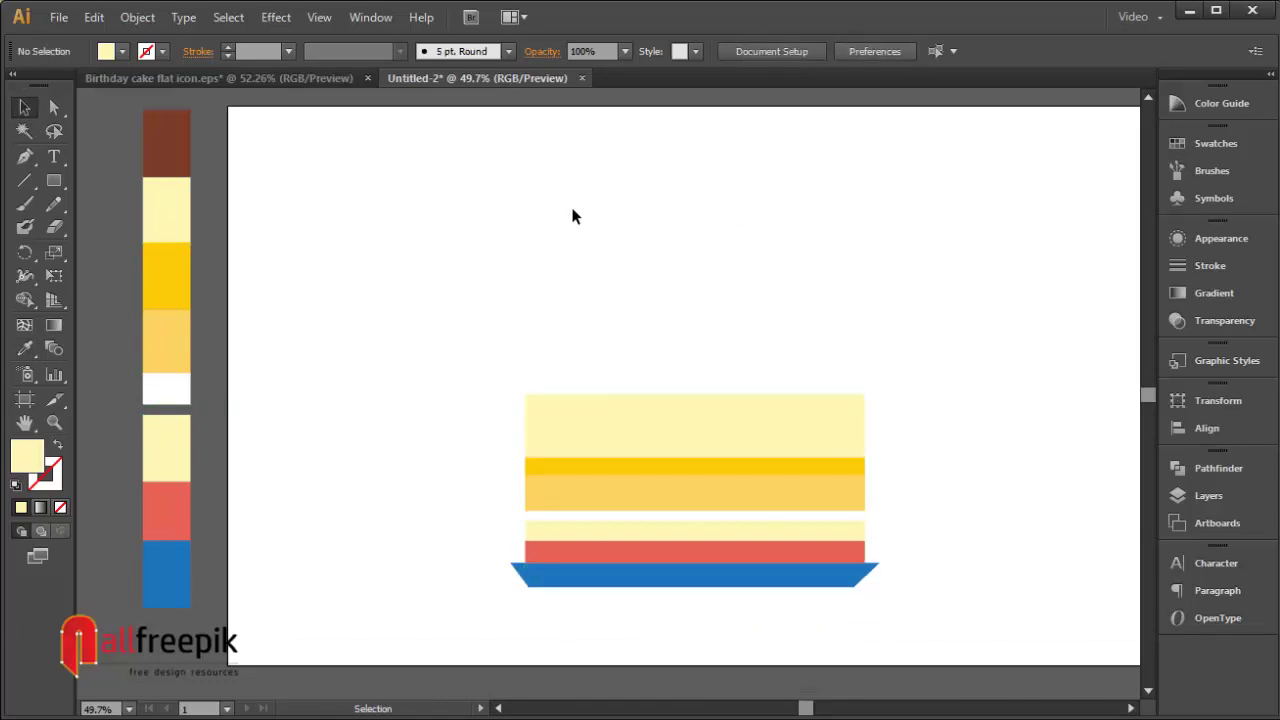
Draw a closed dripping icing shape over the cake's top with the Pencil tool and fill it with the palette's dark brown.
click(53, 204)
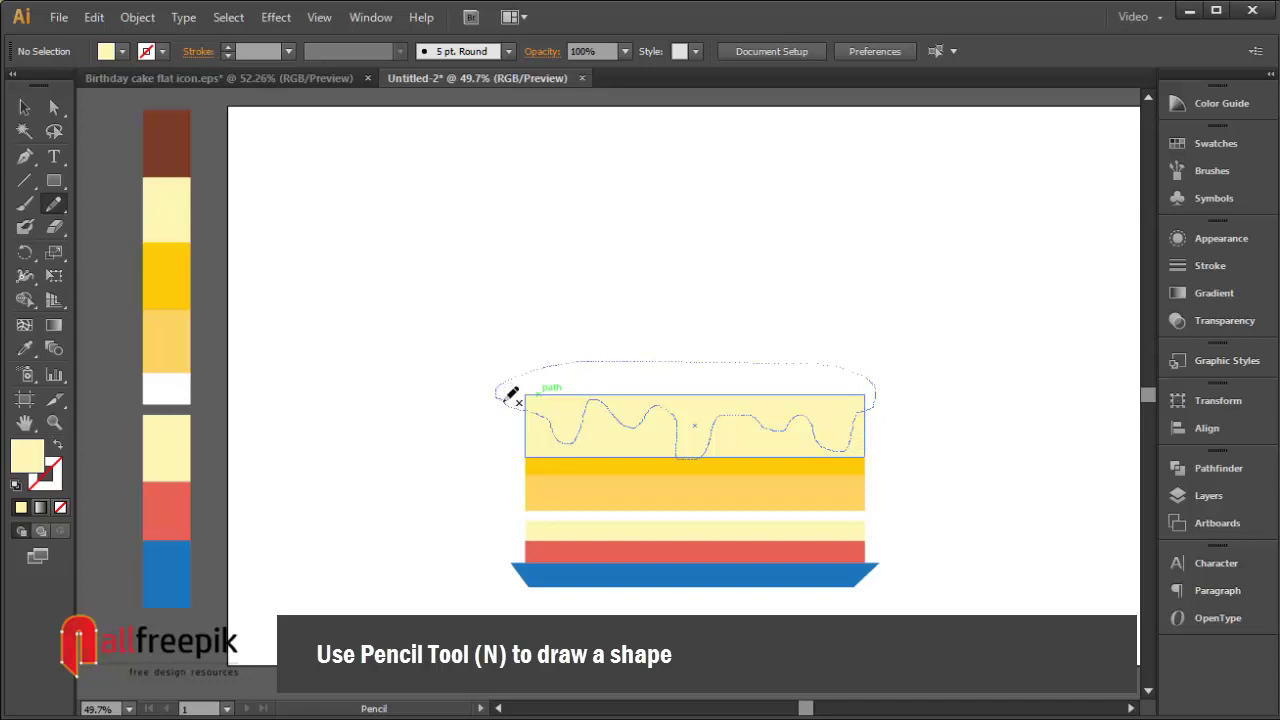
drag(507, 397, 507, 397)
click(24, 107)
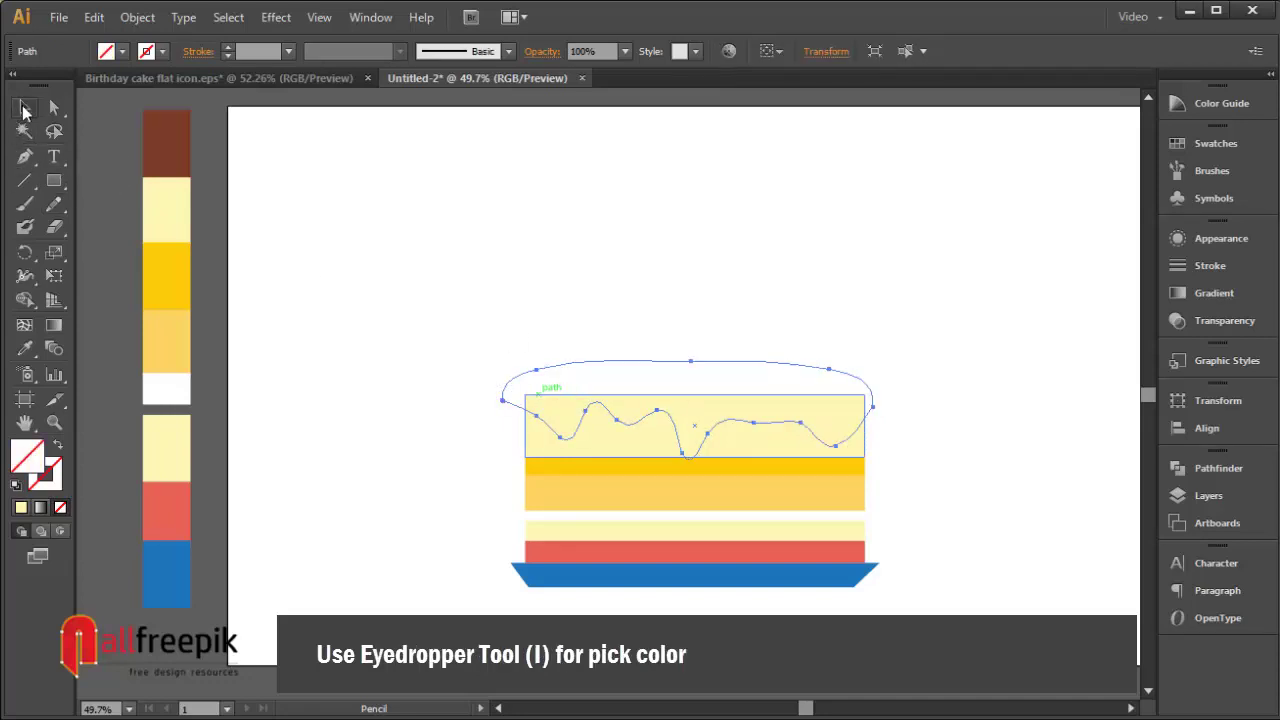
click(25, 348)
click(168, 138)
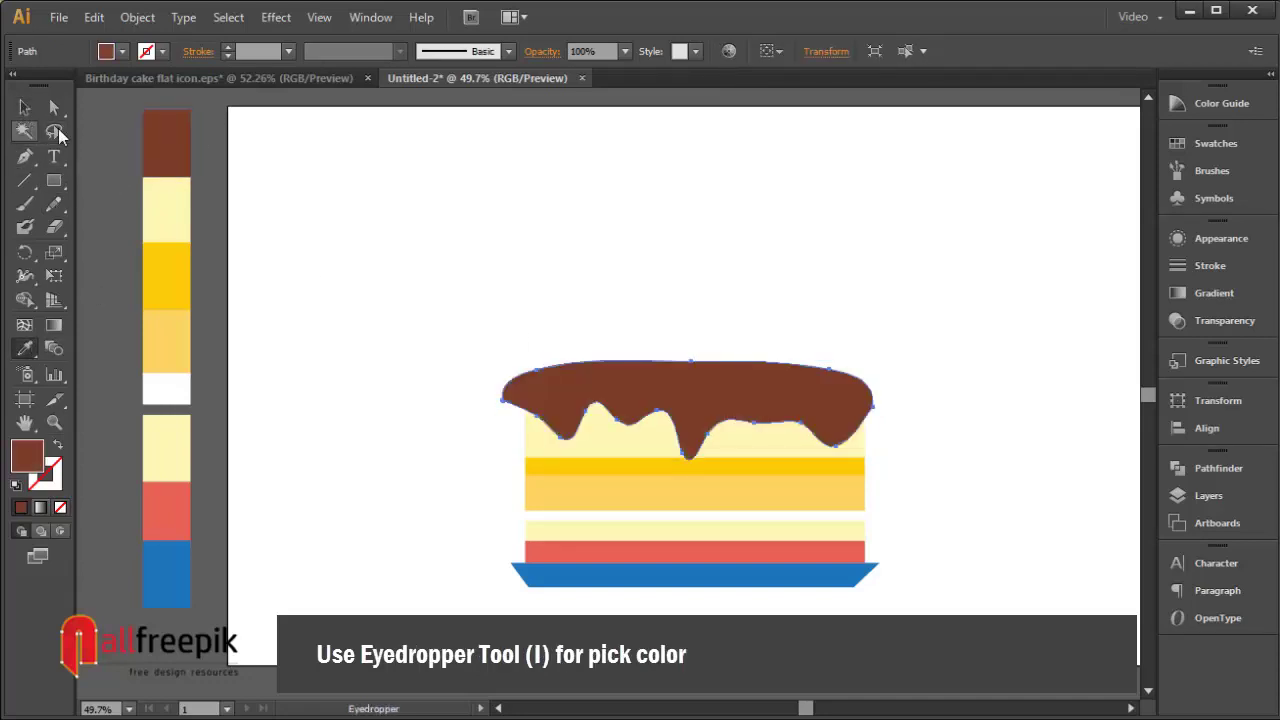
Trim off the icing that overhangs the top cream layer by subtracting it with the Shape Builder tool.
click(57, 111)
shift+click(714, 449)
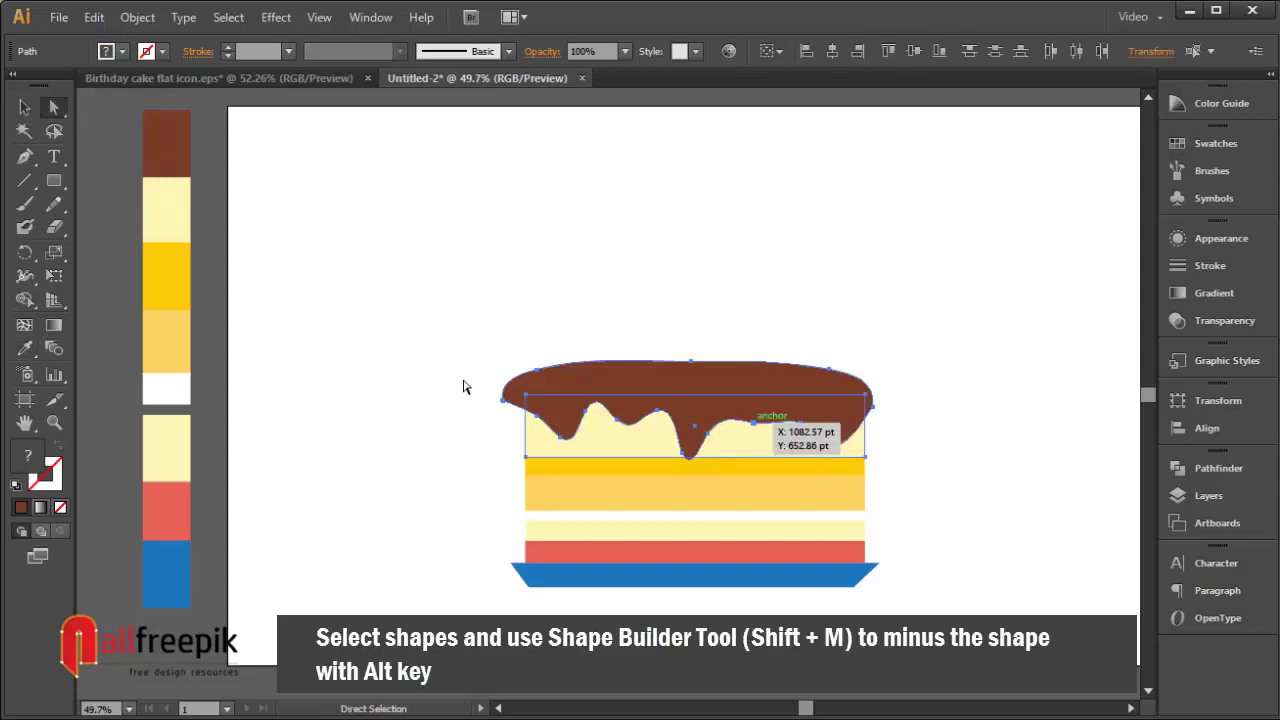
click(25, 300)
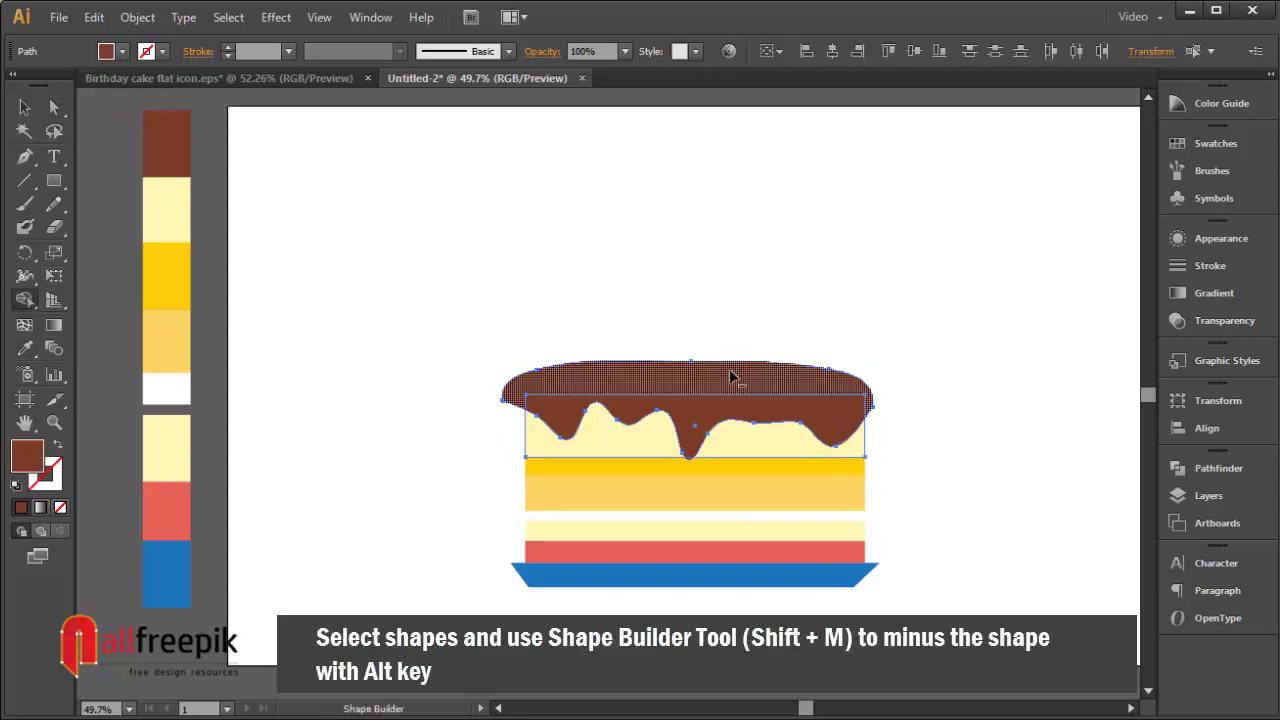
alt+click(737, 374)
click(40, 95)
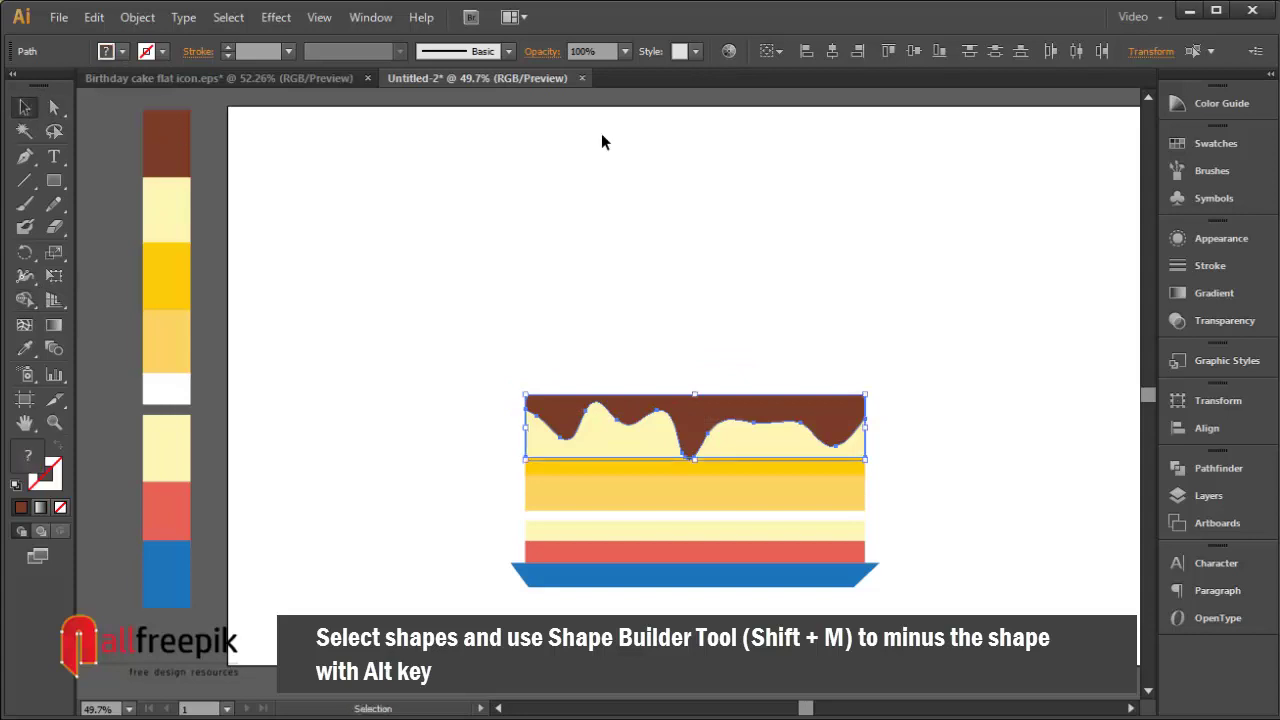
click(908, 240)
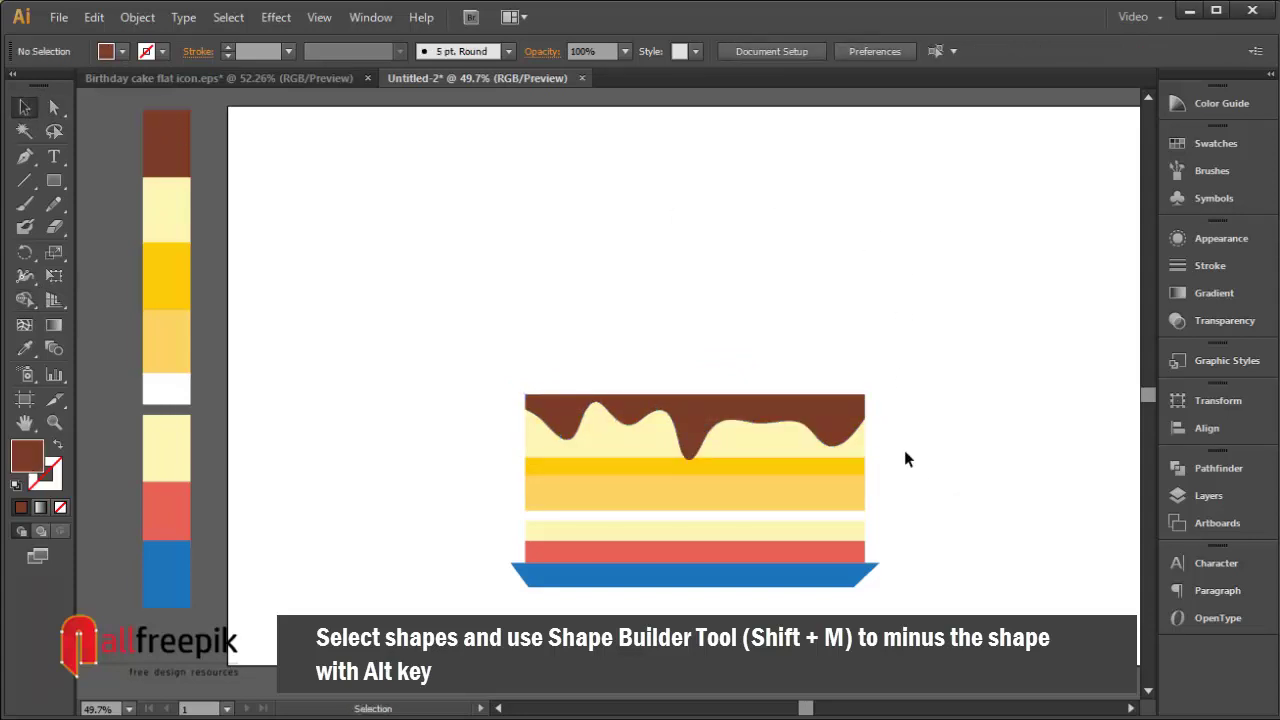
Draw a tall, narrow candle rectangle standing on the icing near the cake's left end.
click(54, 181)
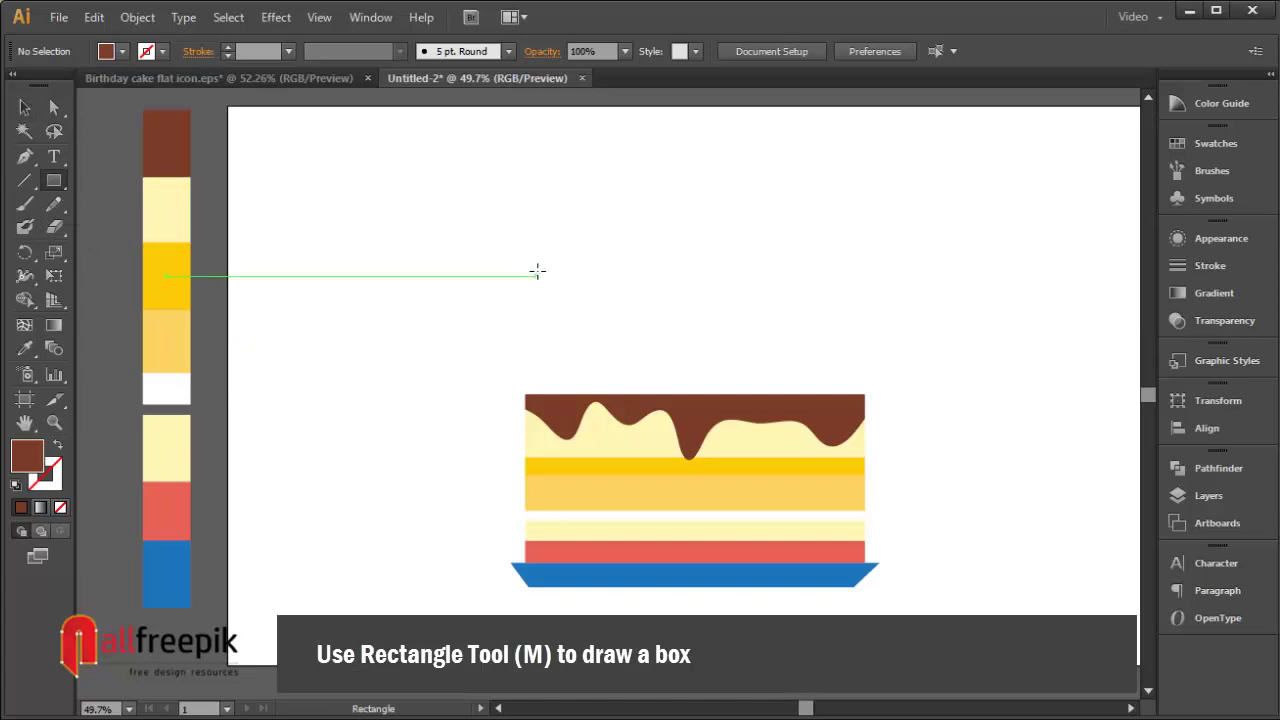
drag(540, 259, 558, 395)
click(24, 107)
click(650, 220)
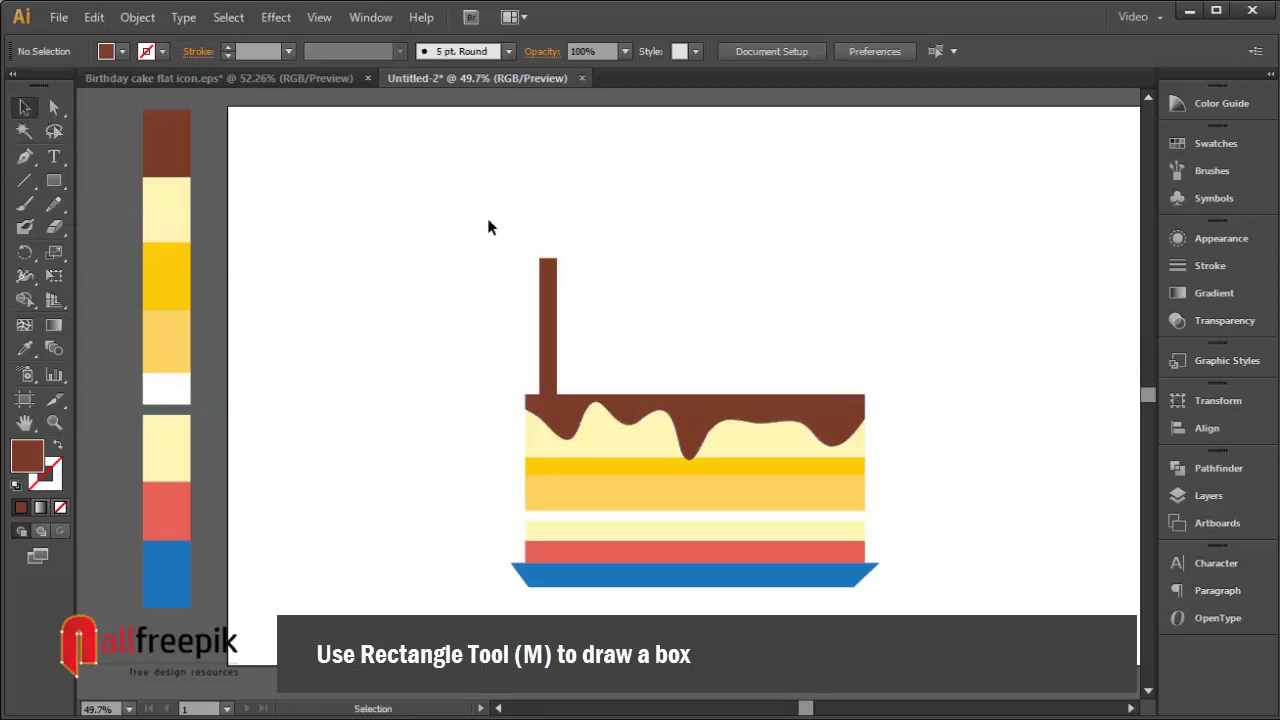
Draw a diagonal line at 45 degrees across the candle's upper end with the Line Segment tool.
key(ctrl+space)
drag(375, 199, 902, 551)
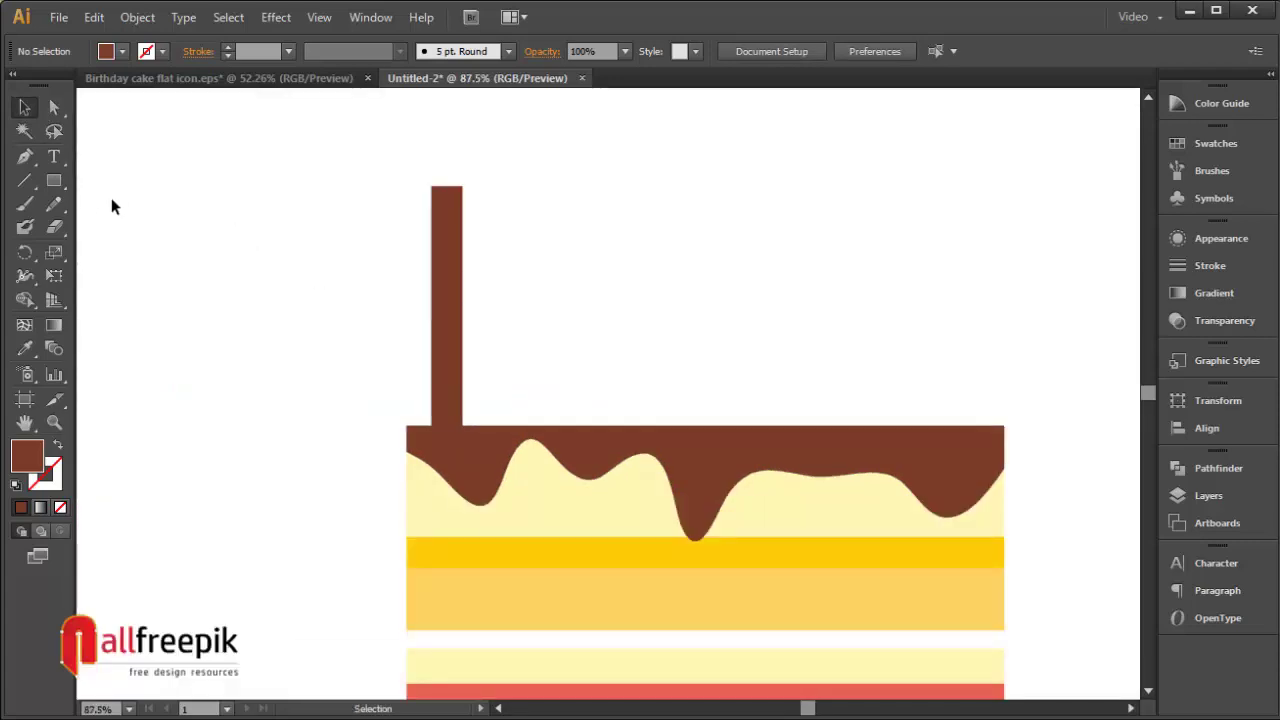
click(24, 180)
key(space)
drag(181, 264, 298, 270)
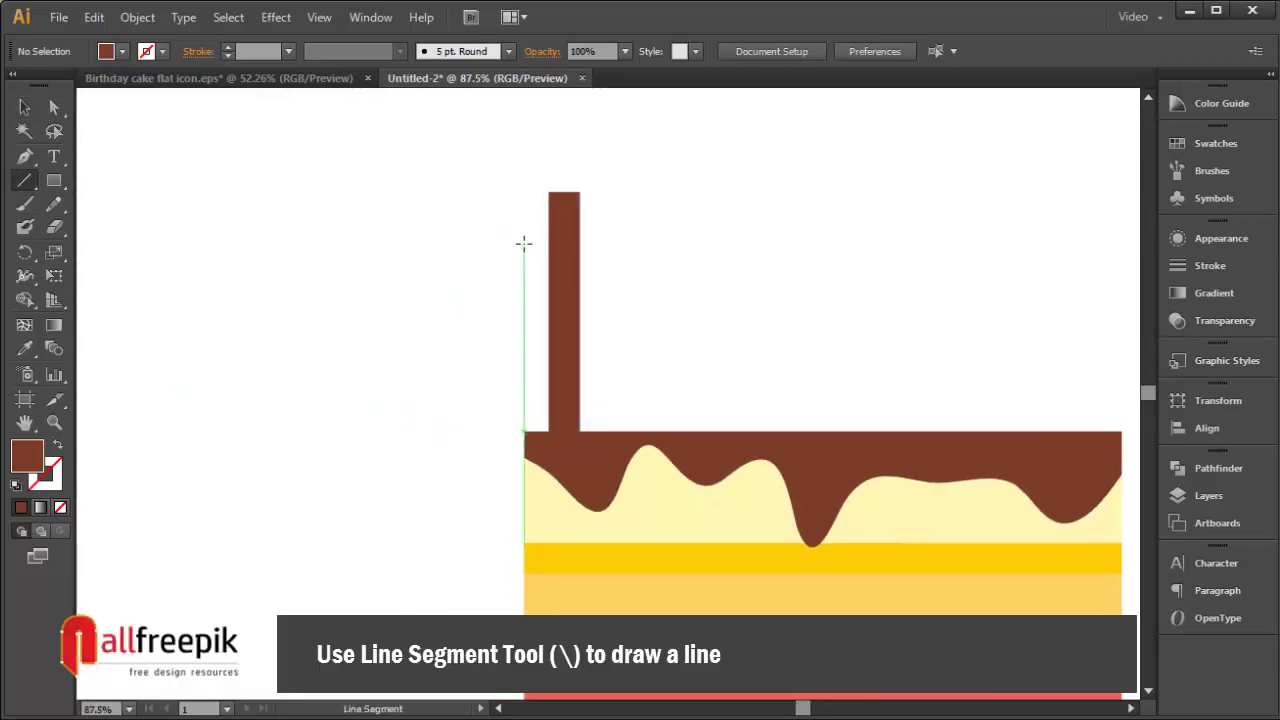
mouse_move(524, 246)
mouse_down()
mouse_move(613, 200)
mouse_move(608, 163)
mouse_up()
click(24, 107)
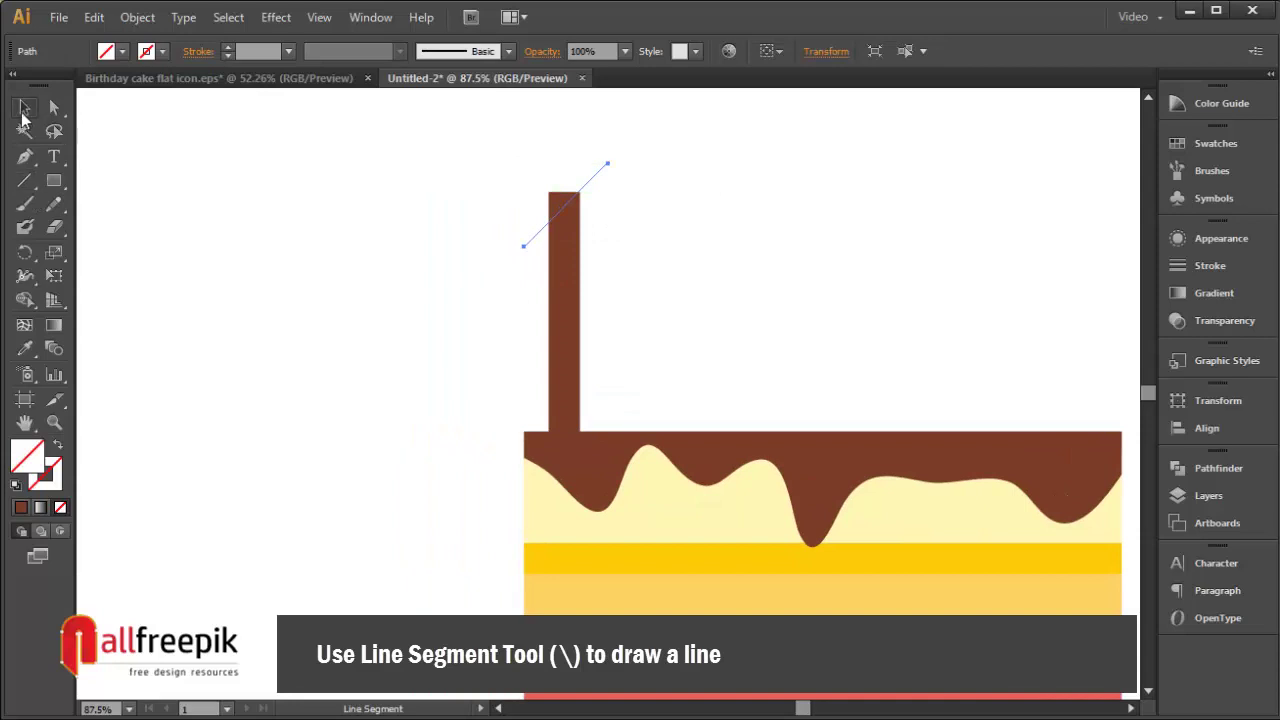
Give the diagonal line a pale cream stroke sampled from the top cake layer, 10 pt wide.
click(24, 347)
click(687, 484)
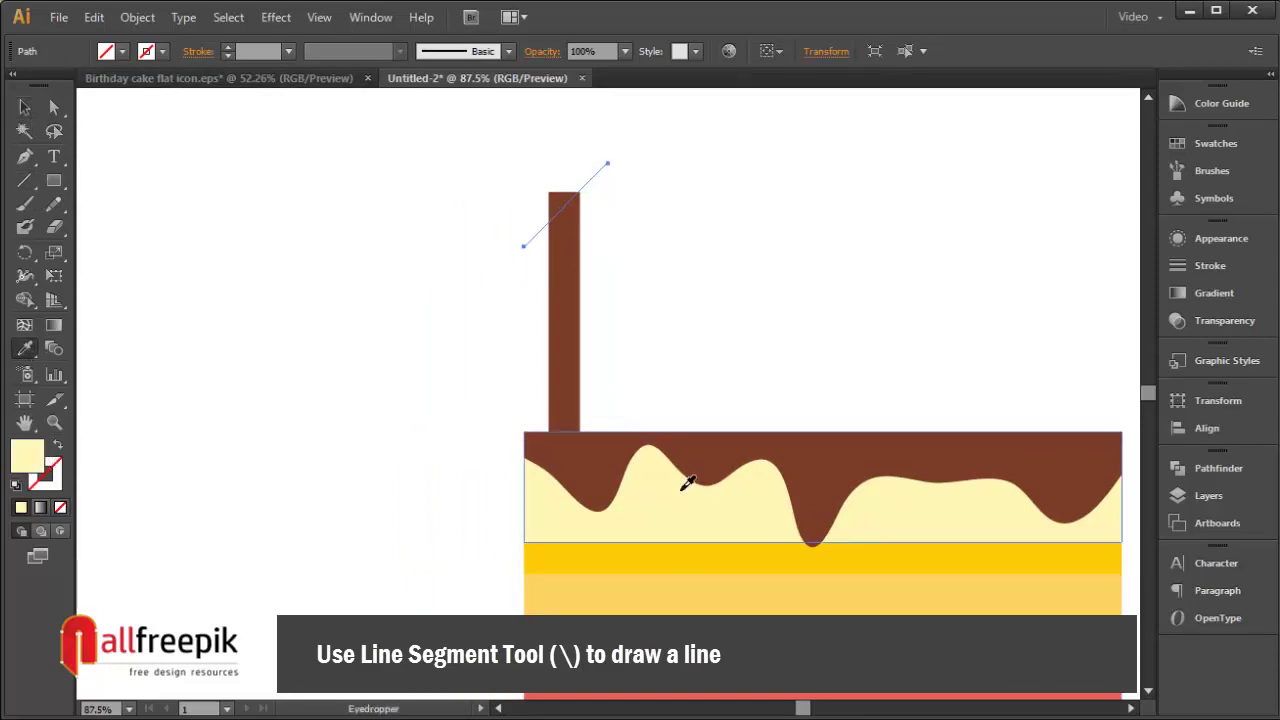
click(57, 445)
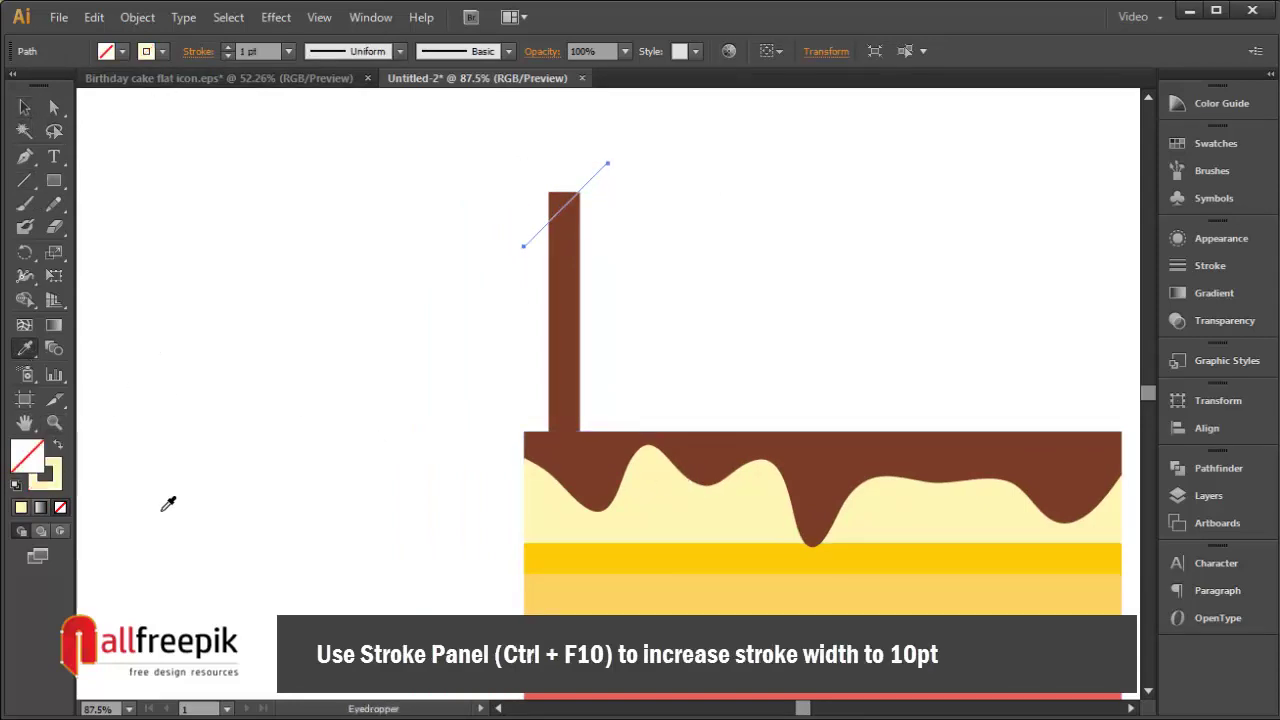
click(228, 47)
click(228, 47)
click(226, 48)
click(226, 48)
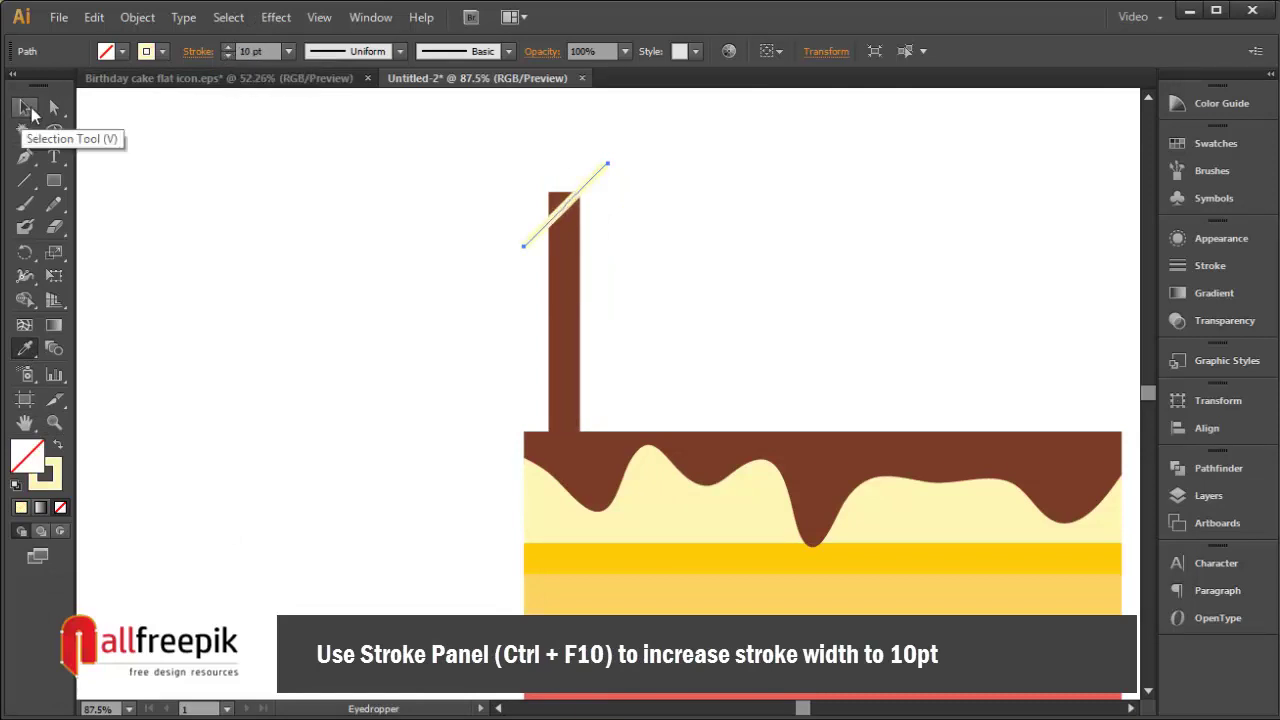
Duplicate the cream line just below itself and repeat the copy until eight evenly spaced stripes cover the candle.
click(24, 107)
click(254, 179)
drag(586, 185, 590, 218)
key(ctrl+d)
key(ctrl+d)
key(ctrl+d)
key(ctrl+d)
key(ctrl+d)
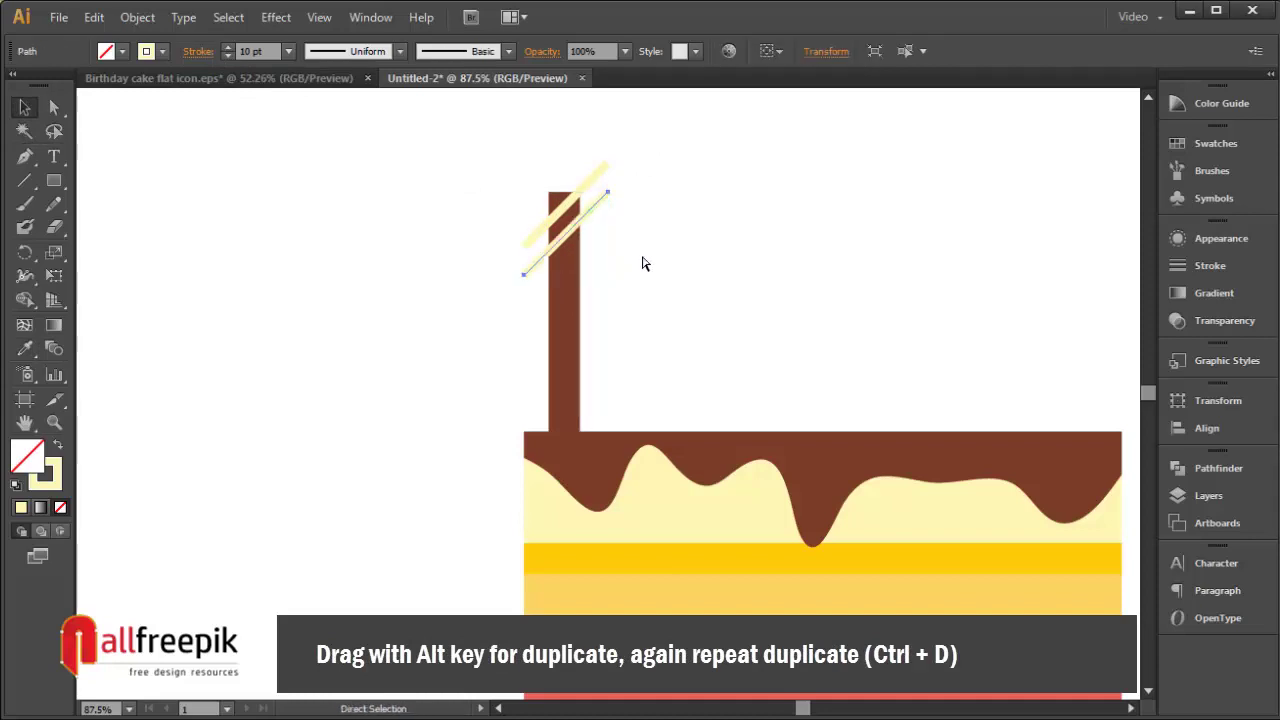
key(ctrl+d)
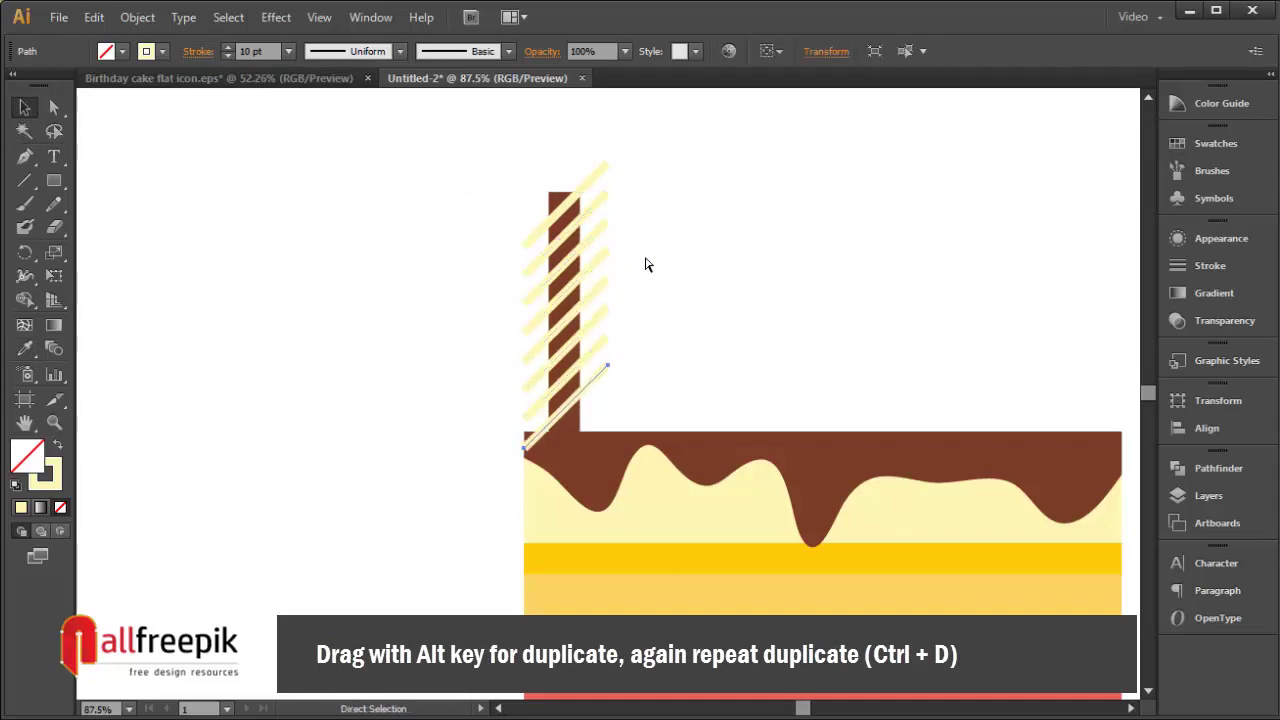
Recolour the candle rectangle with the coral red sampled from the cake's bottom layer.
click(728, 352)
click(562, 203)
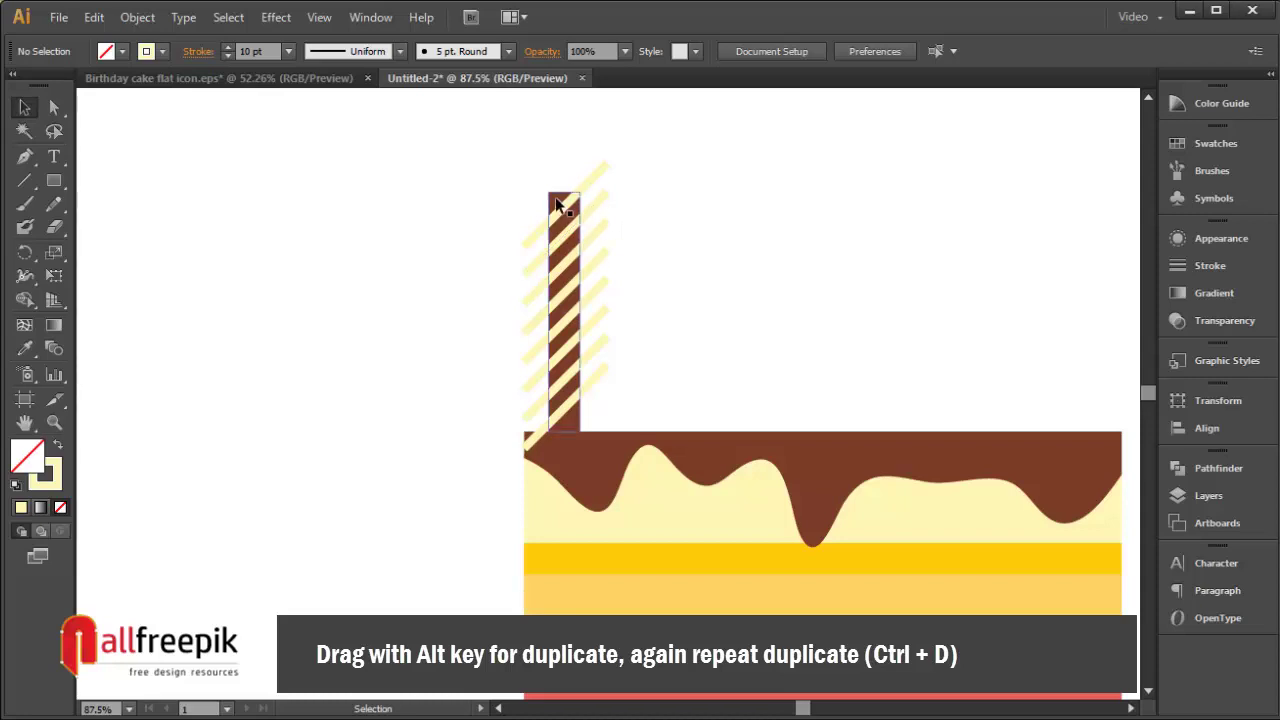
click(27, 354)
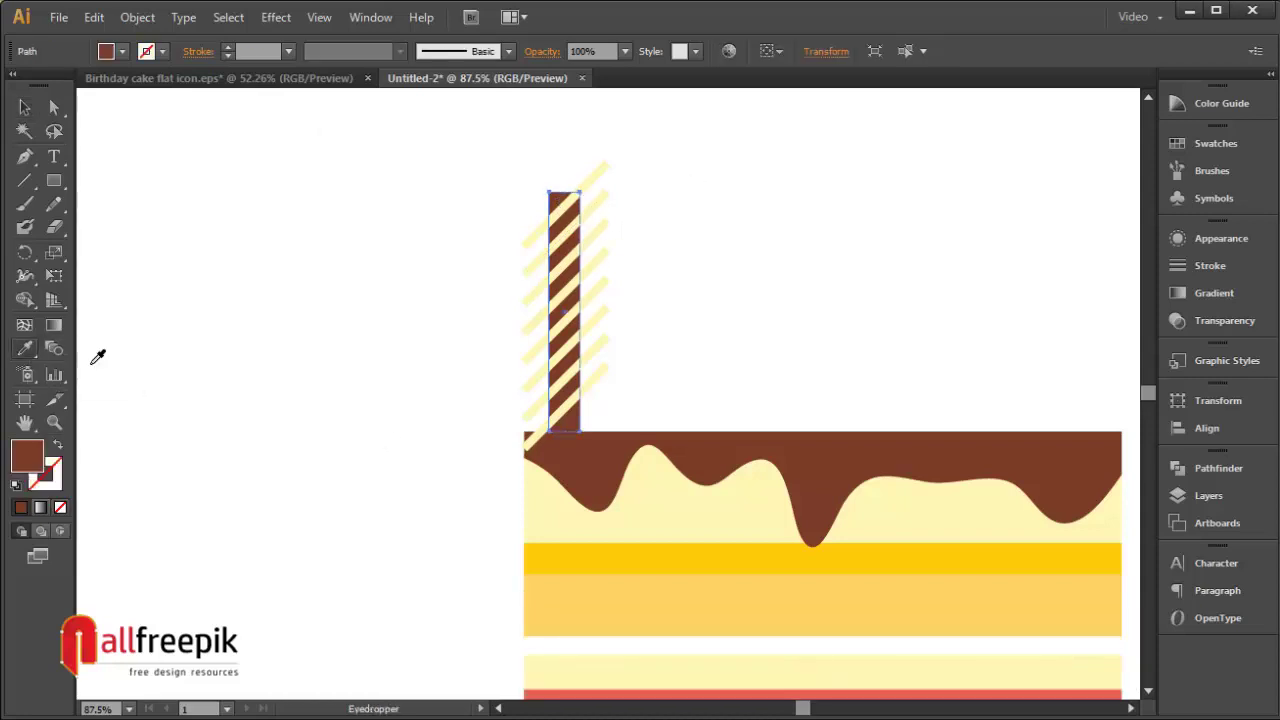
key(space)
drag(737, 554, 643, 384)
click(664, 539)
key(space)
drag(491, 307, 453, 581)
click(25, 110)
click(300, 292)
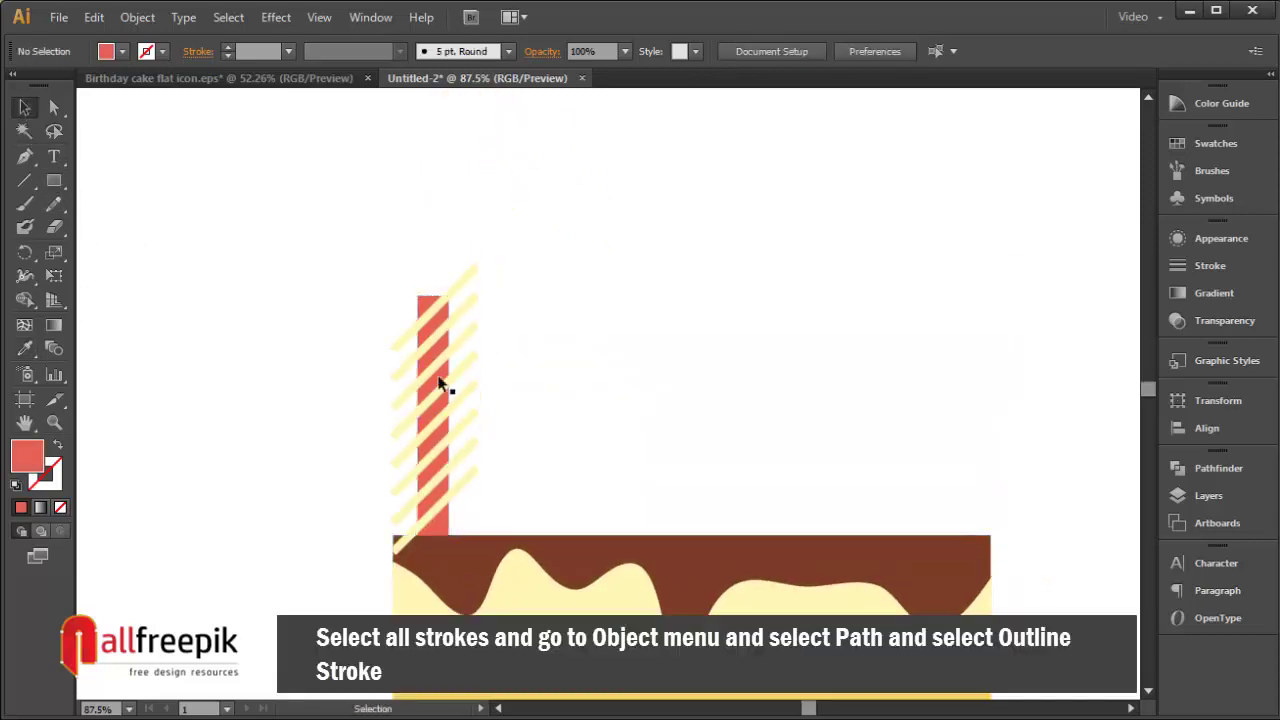
Convert all the cream stripe lines into filled shapes with Outline Stroke.
drag(472, 449, 468, 495)
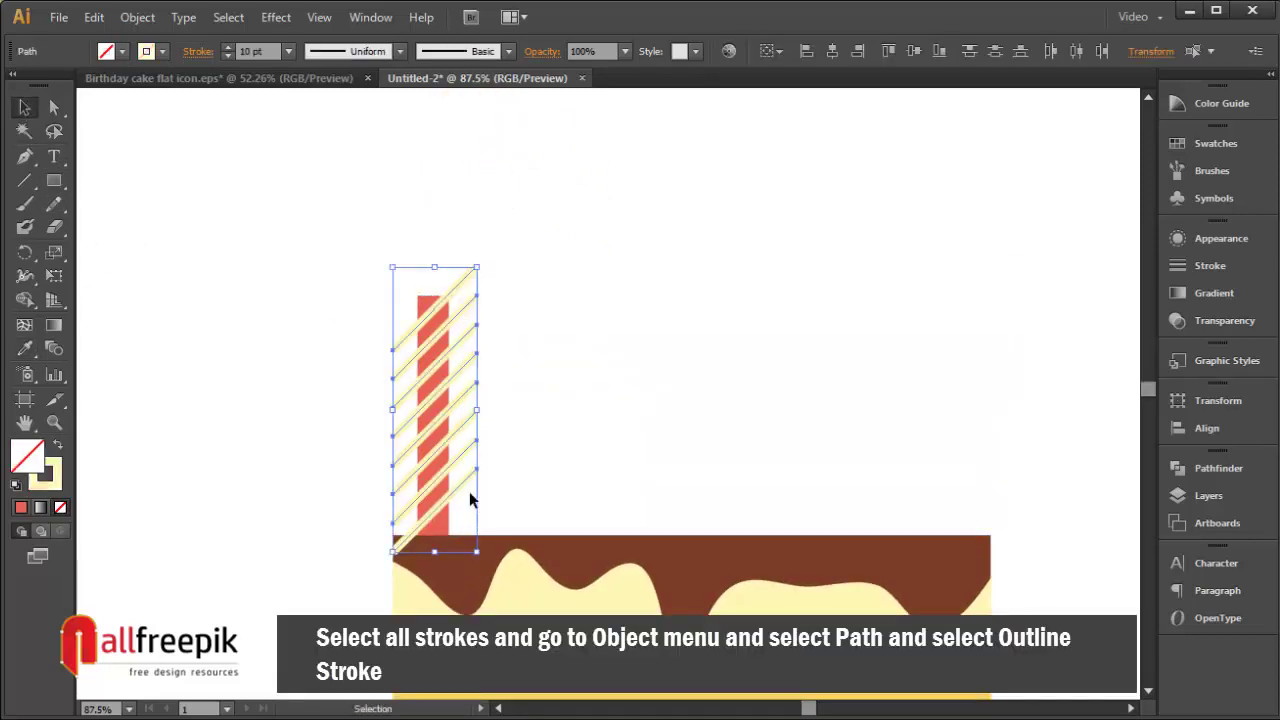
click(137, 17)
mouse_move(206, 413)
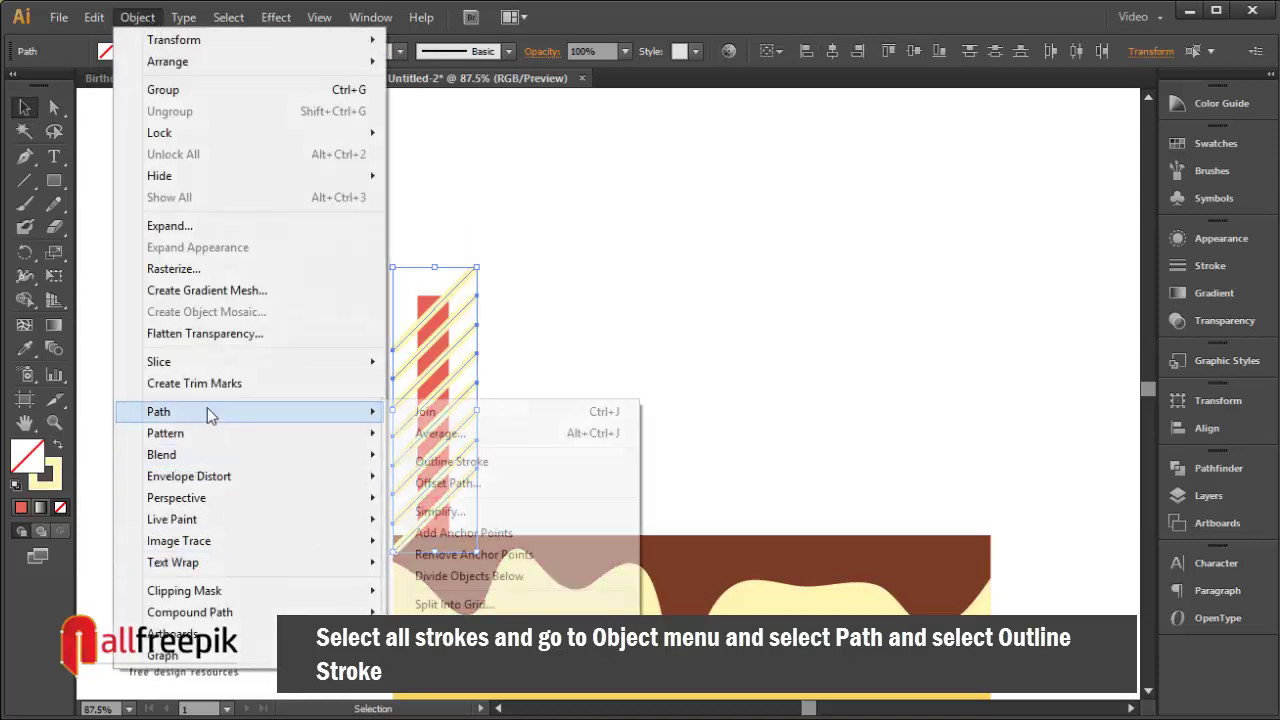
click(470, 465)
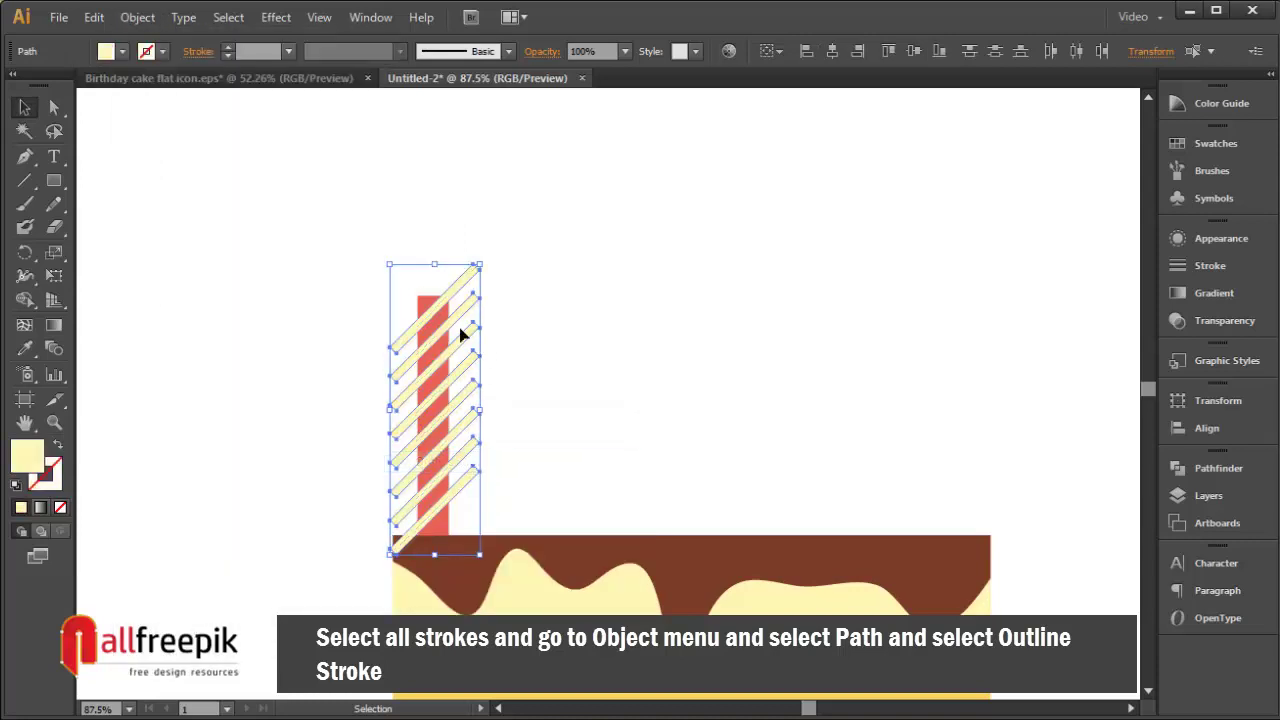
Cut away the stripe ends sticking out on both sides of the candle with the Shape Builder tool.
click(25, 299)
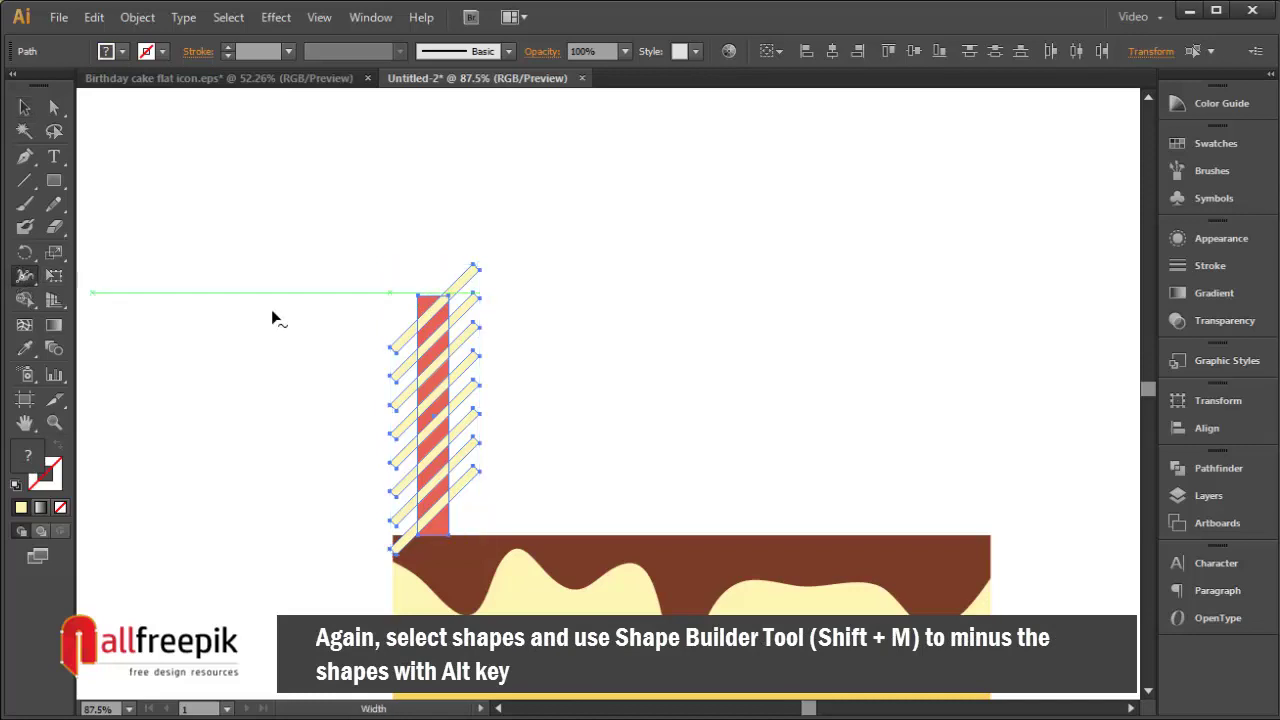
alt+click(462, 291)
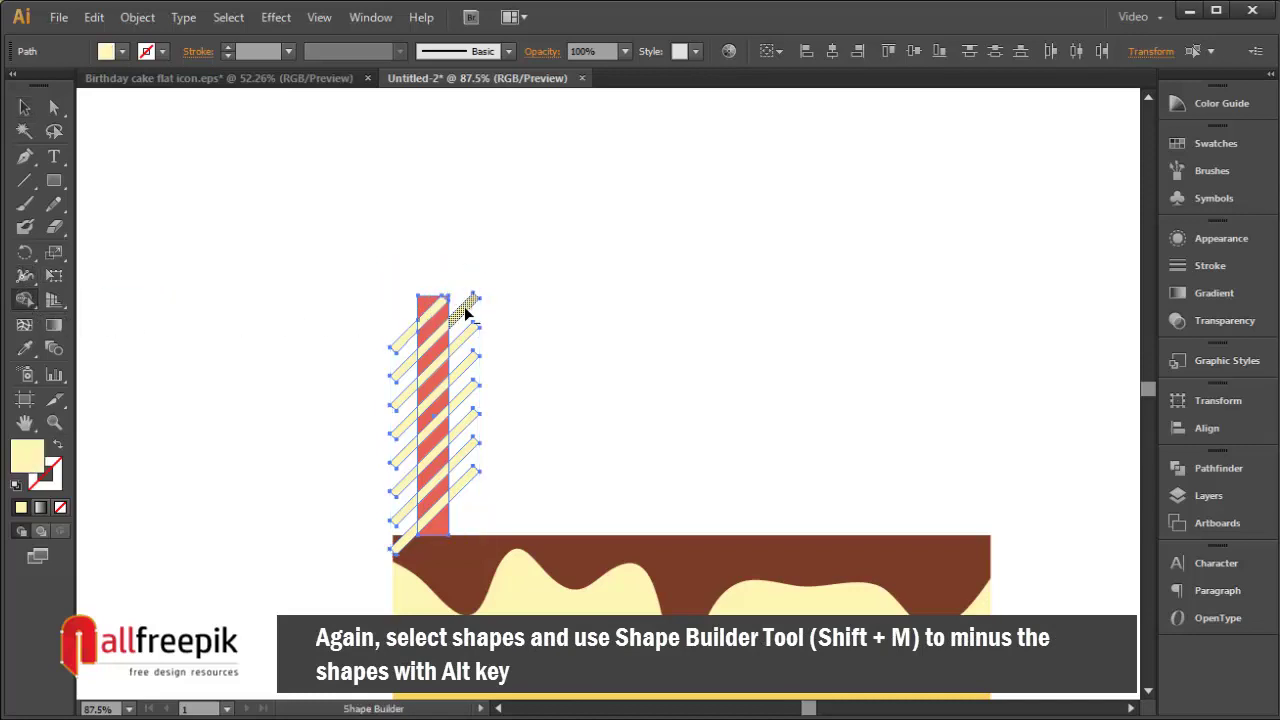
alt+click(466, 332)
alt+click(466, 362)
alt+click(465, 392)
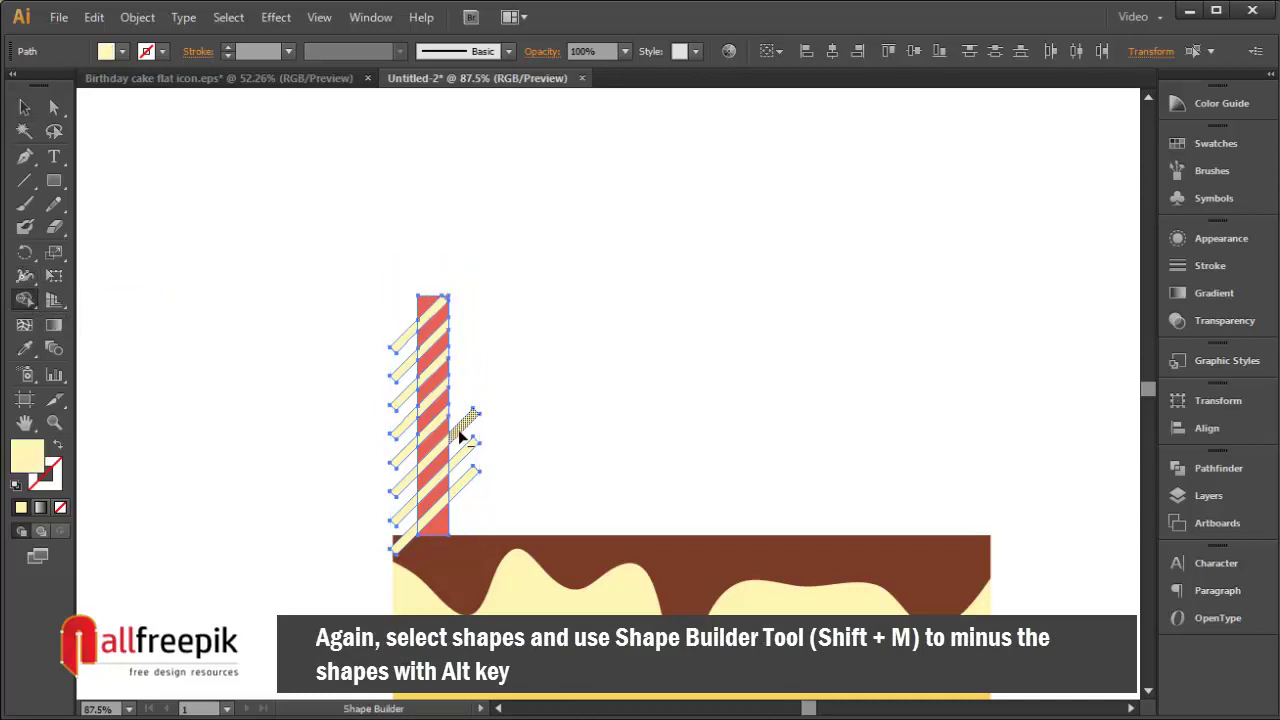
alt+click(465, 462)
alt+click(460, 482)
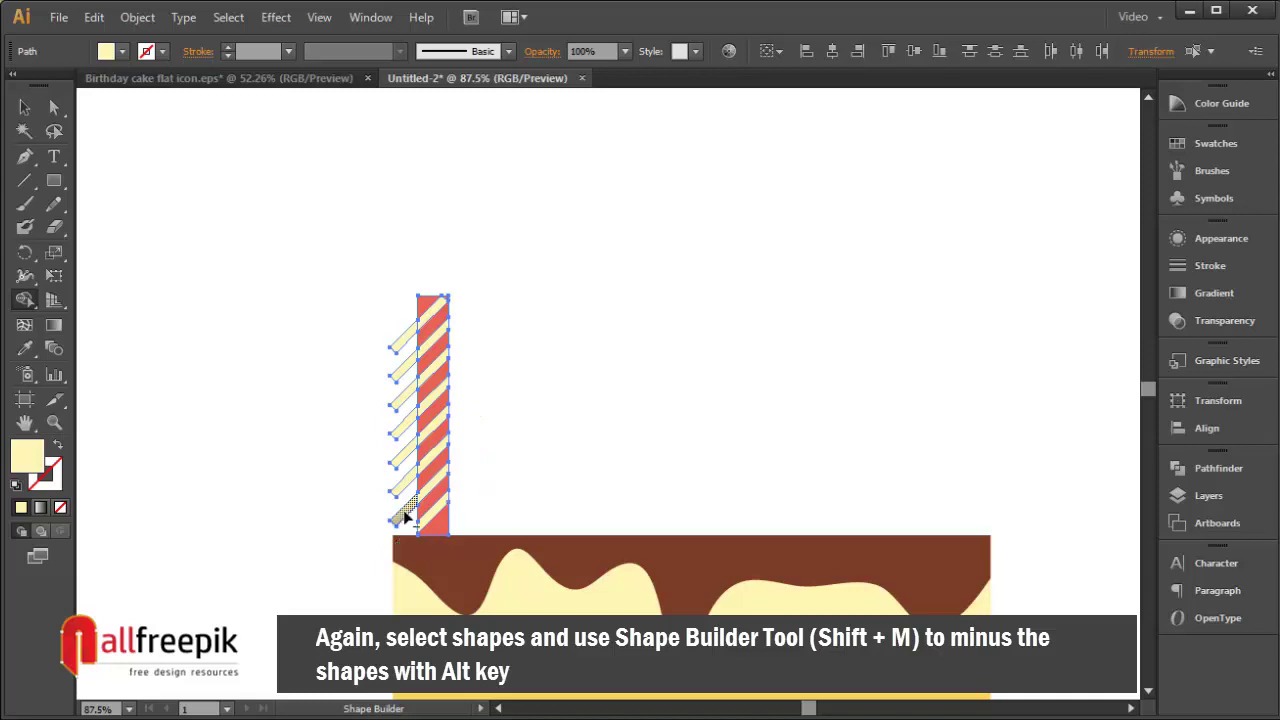
alt+click(405, 515)
alt+click(403, 488)
alt+click(401, 460)
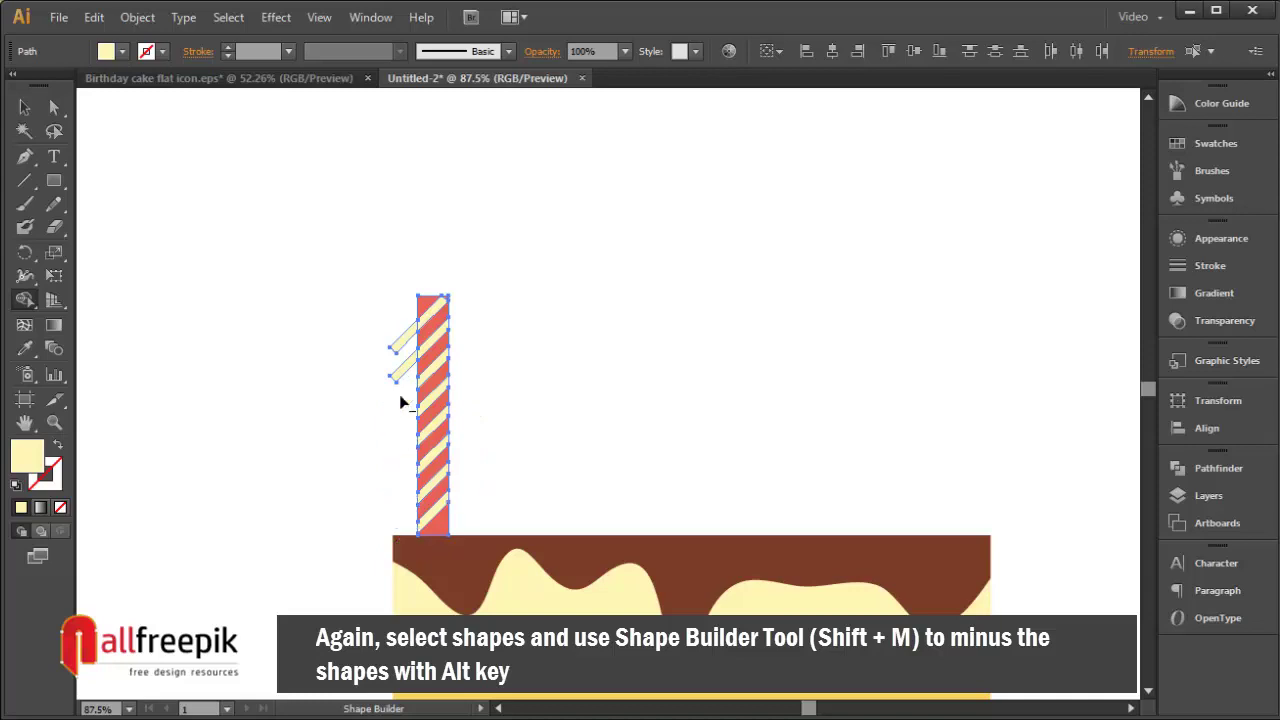
alt+click(400, 377)
click(33, 103)
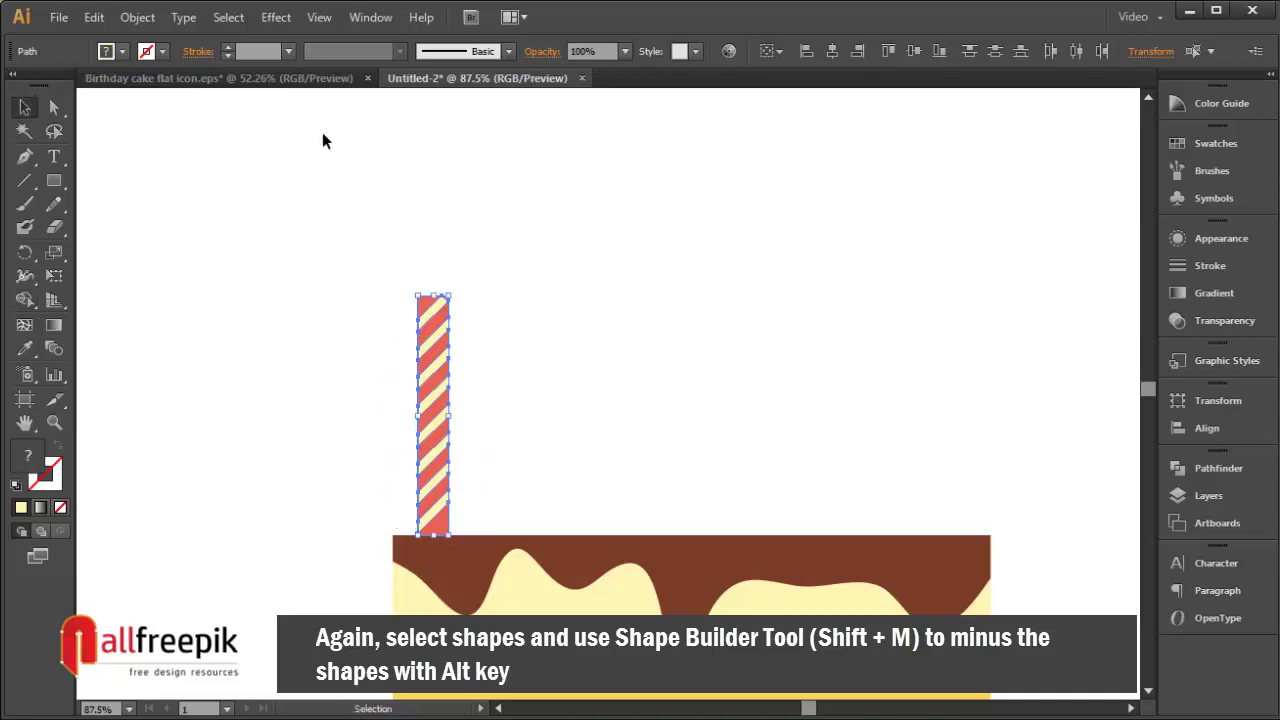
click(322, 133)
Draw a thin vertical wick rectangle on the candle's upper end and fill it with grey.
click(54, 180)
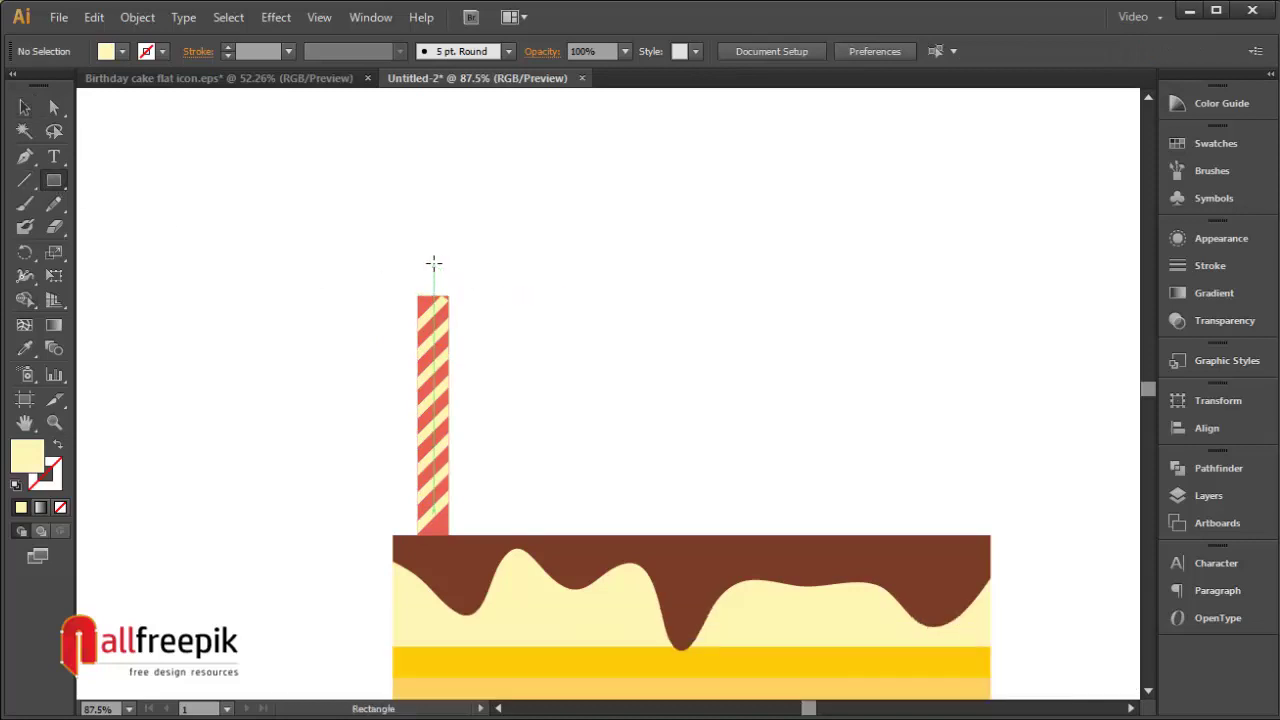
drag(420, 258, 439, 303)
click(24, 107)
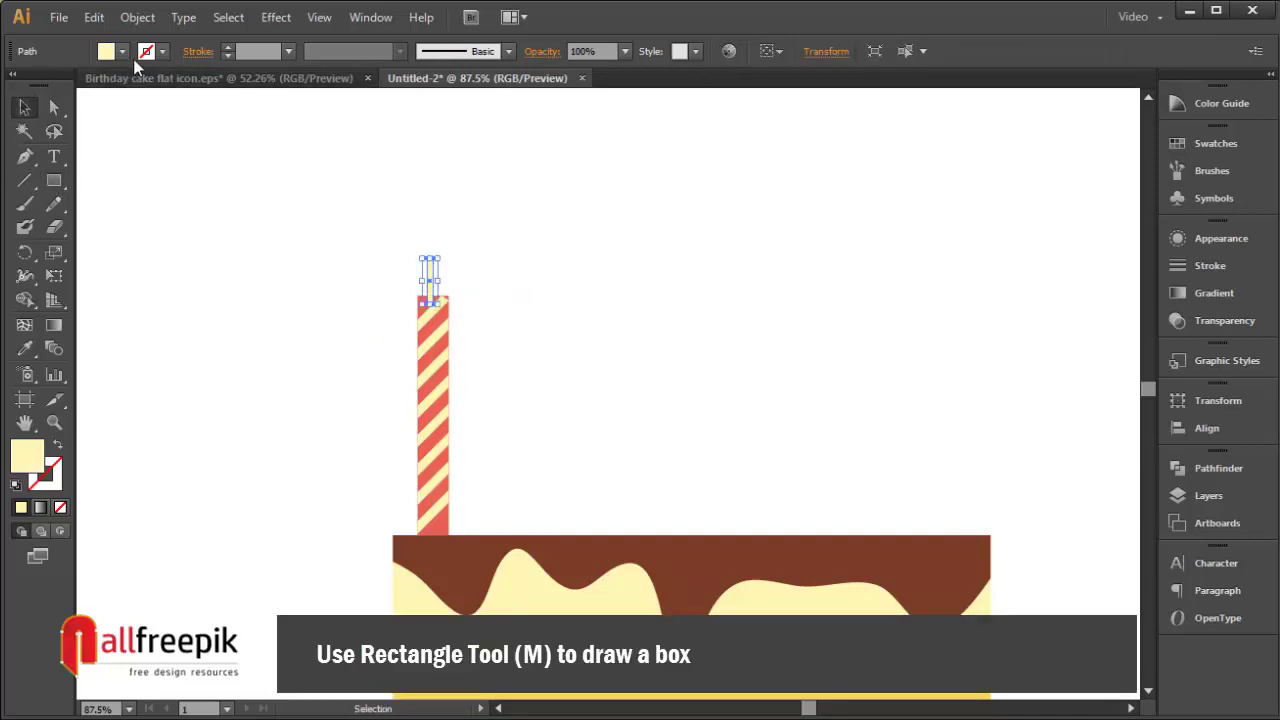
click(122, 52)
click(85, 140)
click(440, 265)
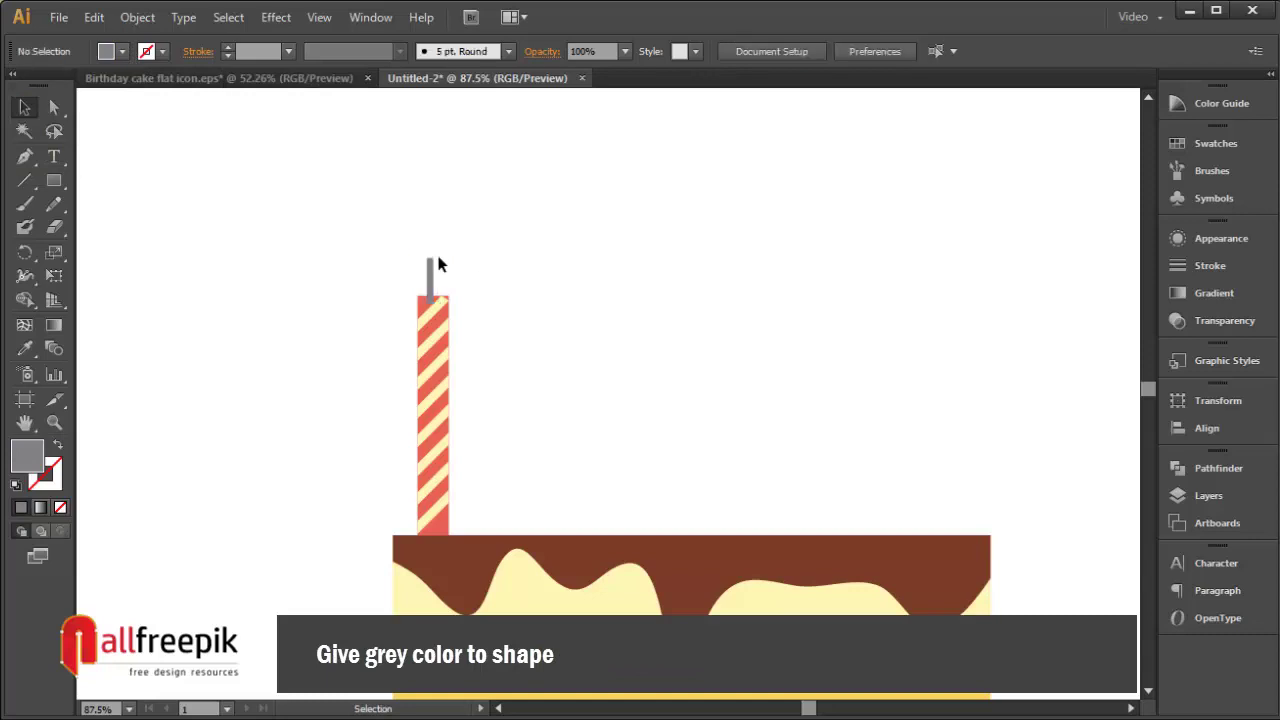
Send the grey wick to the back, behind the candle.
right_click(431, 266)
mouse_move(528, 540)
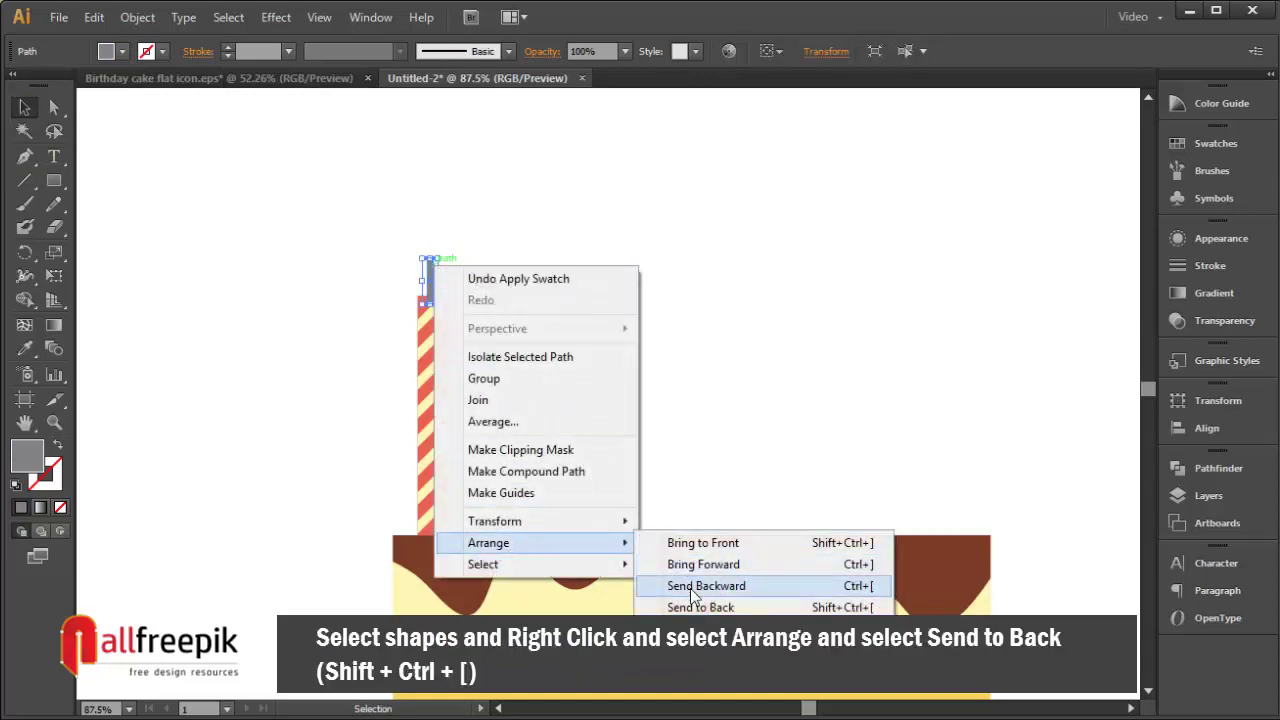
click(700, 607)
Send the whole candle, wick included, to the back behind the cake and select all its parts again.
drag(543, 225, 389, 470)
right_click(439, 447)
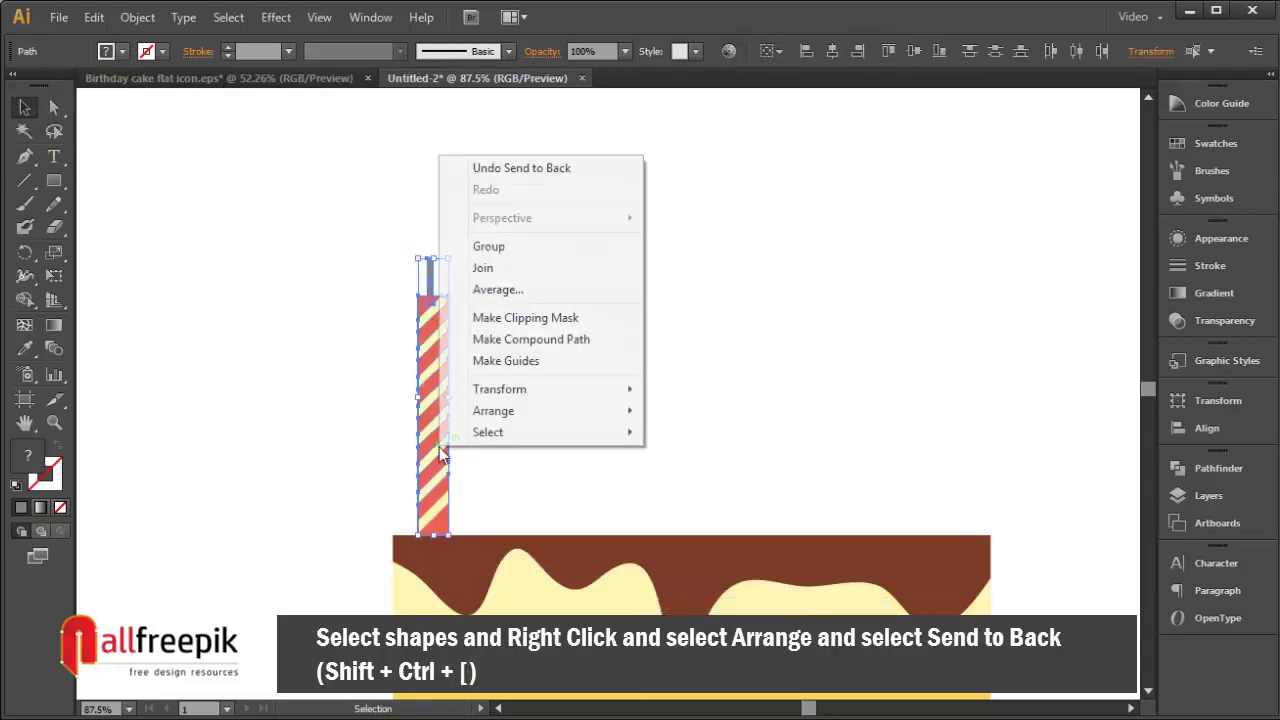
click(583, 506)
drag(360, 214, 504, 520)
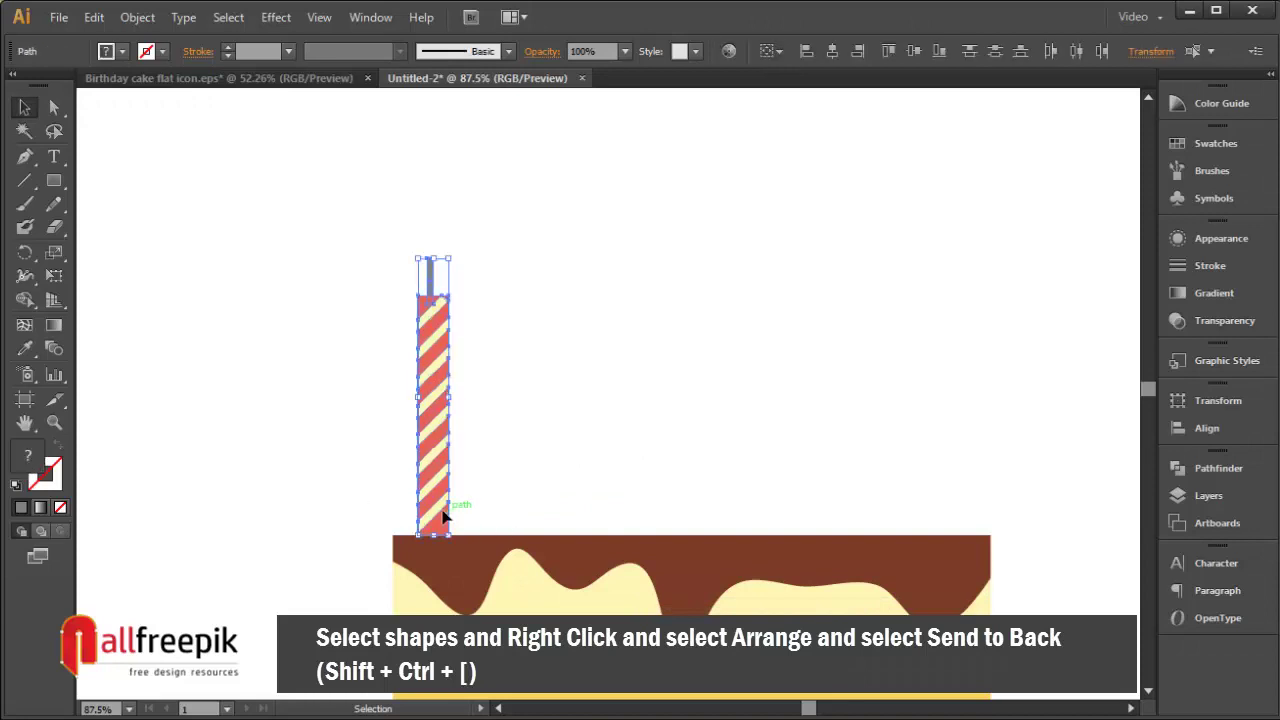
right_click(445, 516)
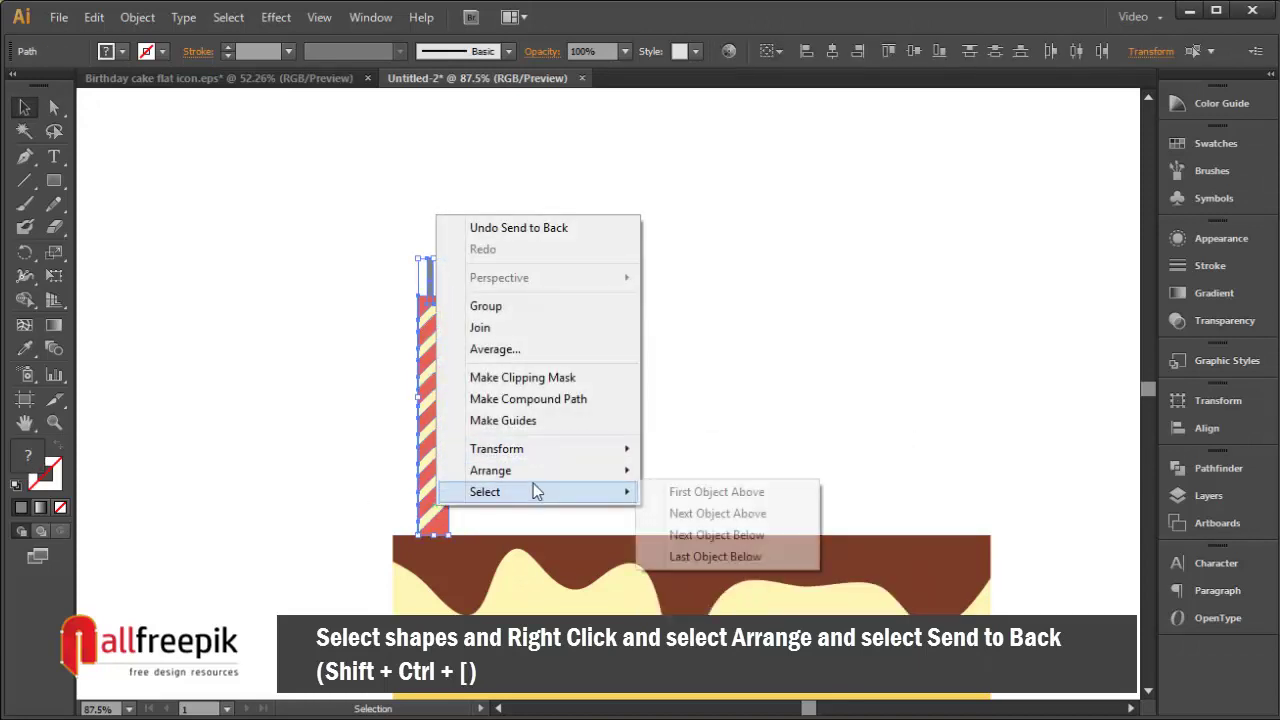
mouse_move(533, 470)
click(723, 532)
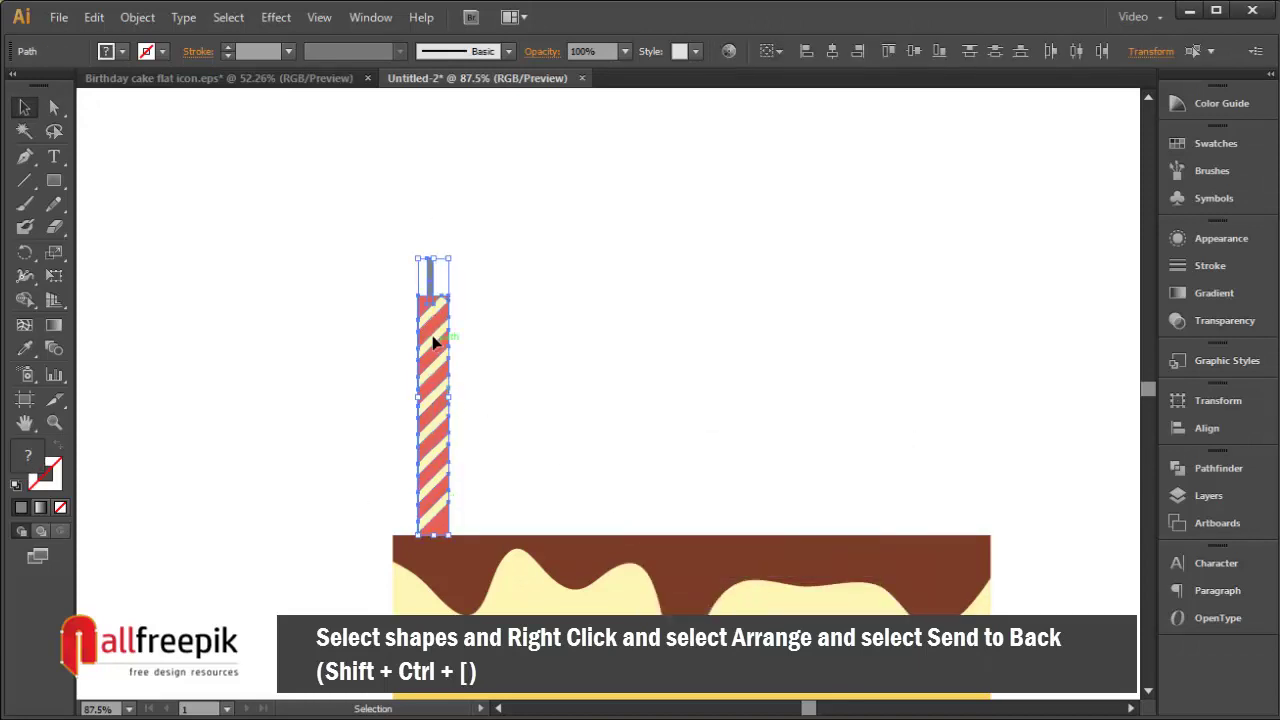
drag(370, 218, 500, 529)
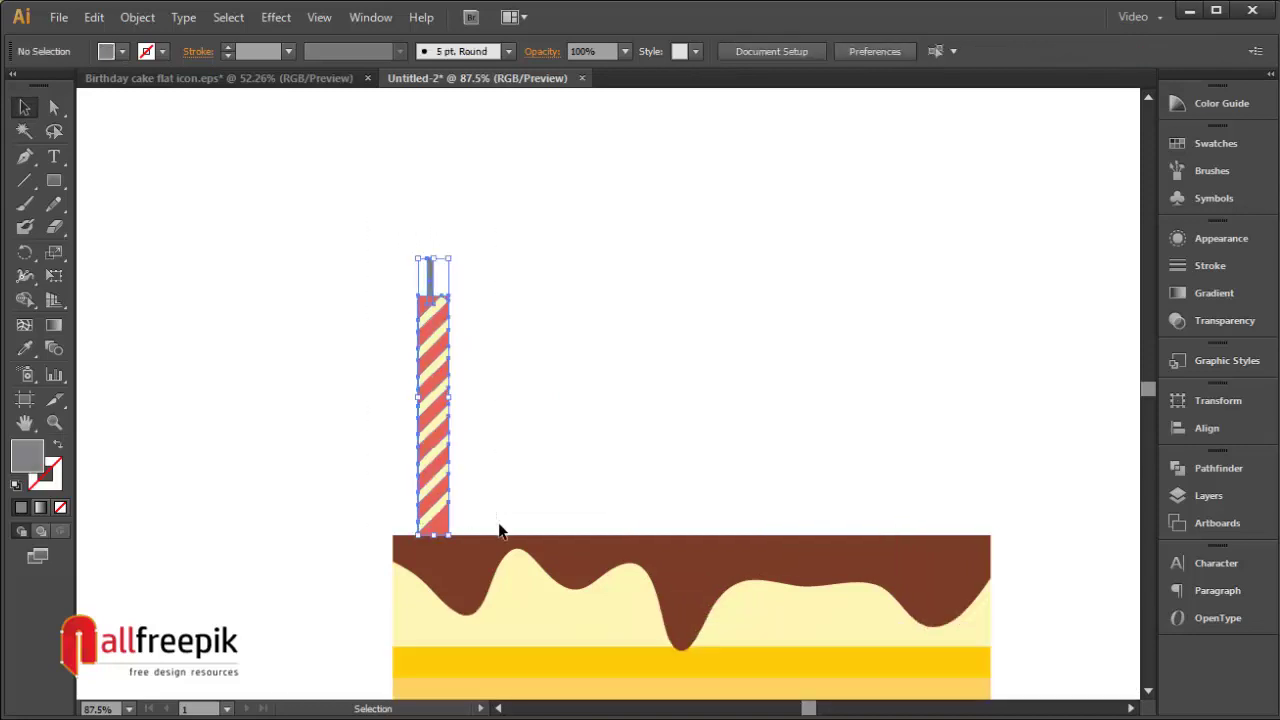
Move the selected candle and wick slightly down so the candle's base tucks behind the chocolate icing.
key(ctrl+equal)
drag(627, 488, 628, 500)
drag(617, 378, 619, 392)
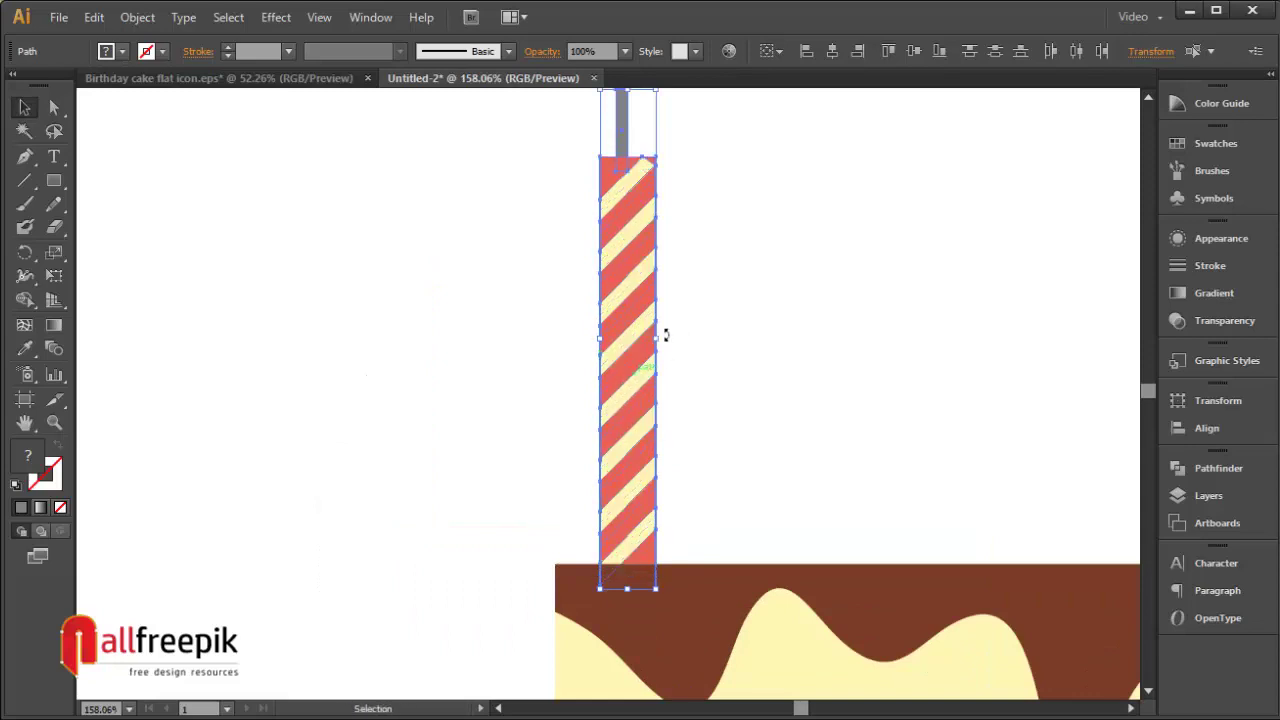
drag(750, 190, 740, 370)
click(740, 370)
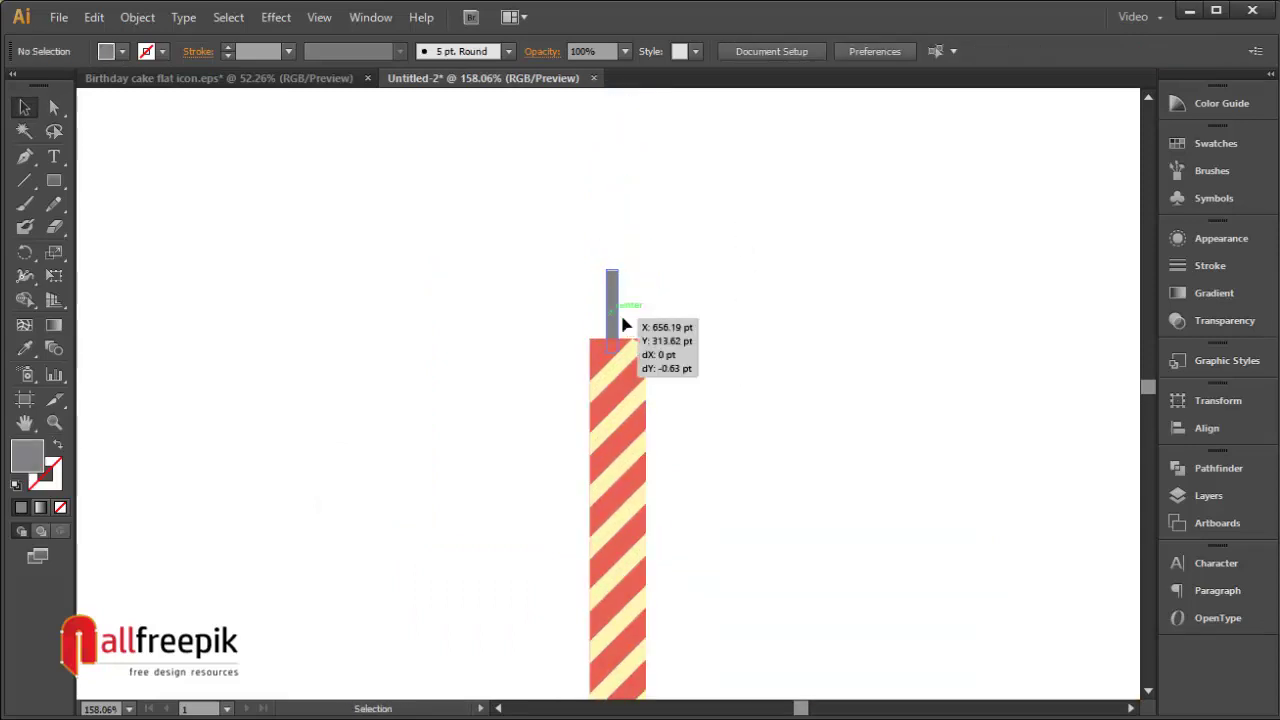
Draw a grey circle with the Ellipse tool just above the candle's wick.
drag(619, 318, 628, 325)
scroll(703, 340, up, 3)
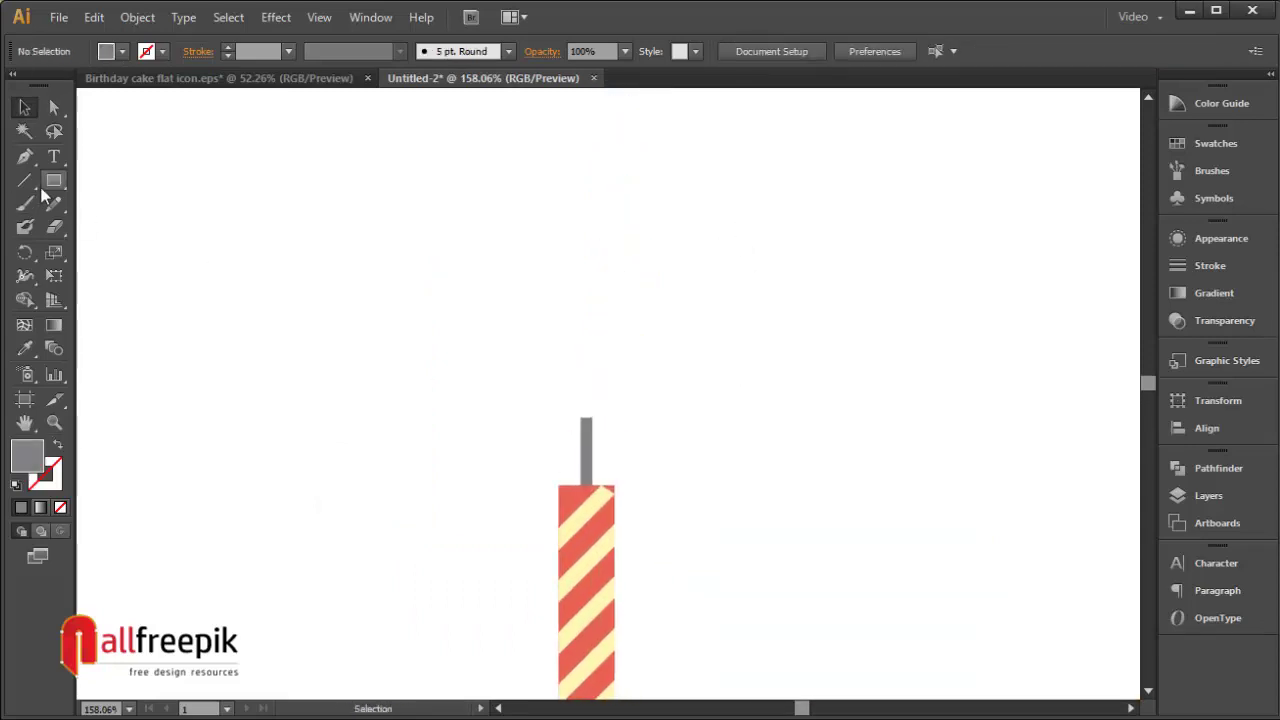
drag(59, 173, 100, 229)
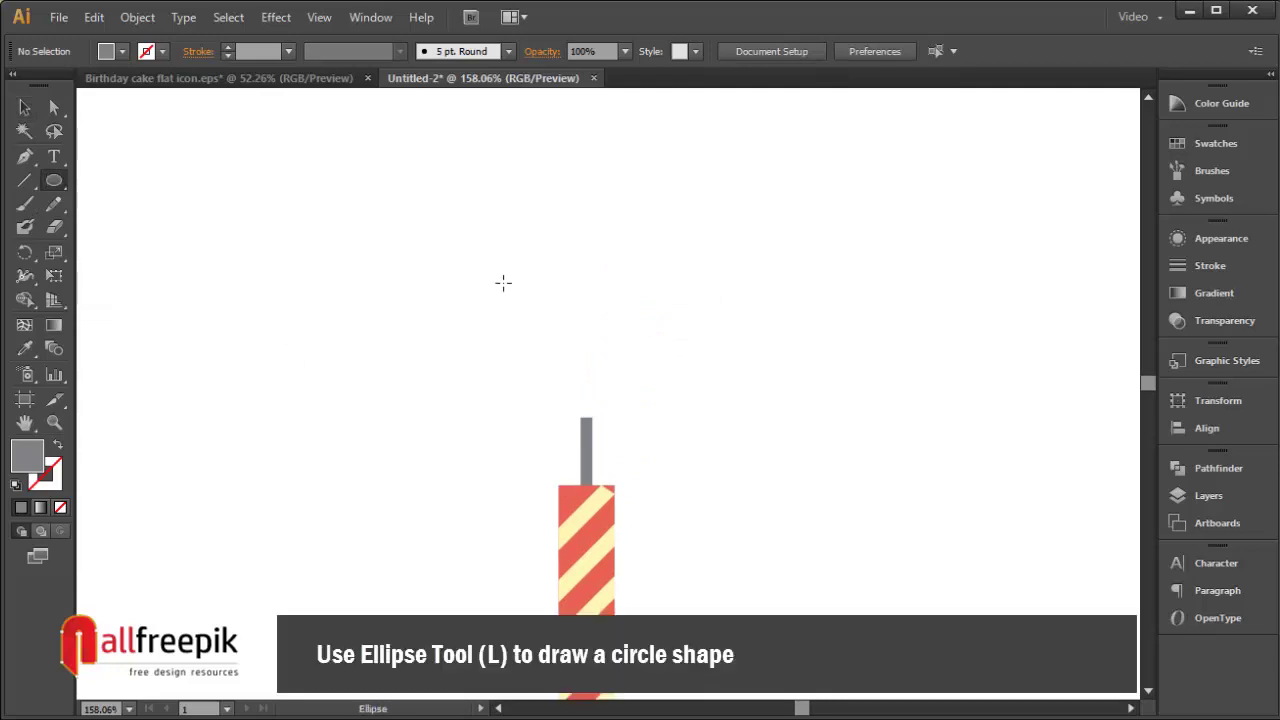
drag(551, 248, 651, 347)
Convert the circle's lowest anchor point to a corner and pull it straight down to form a teardrop.
click(54, 107)
click(629, 380)
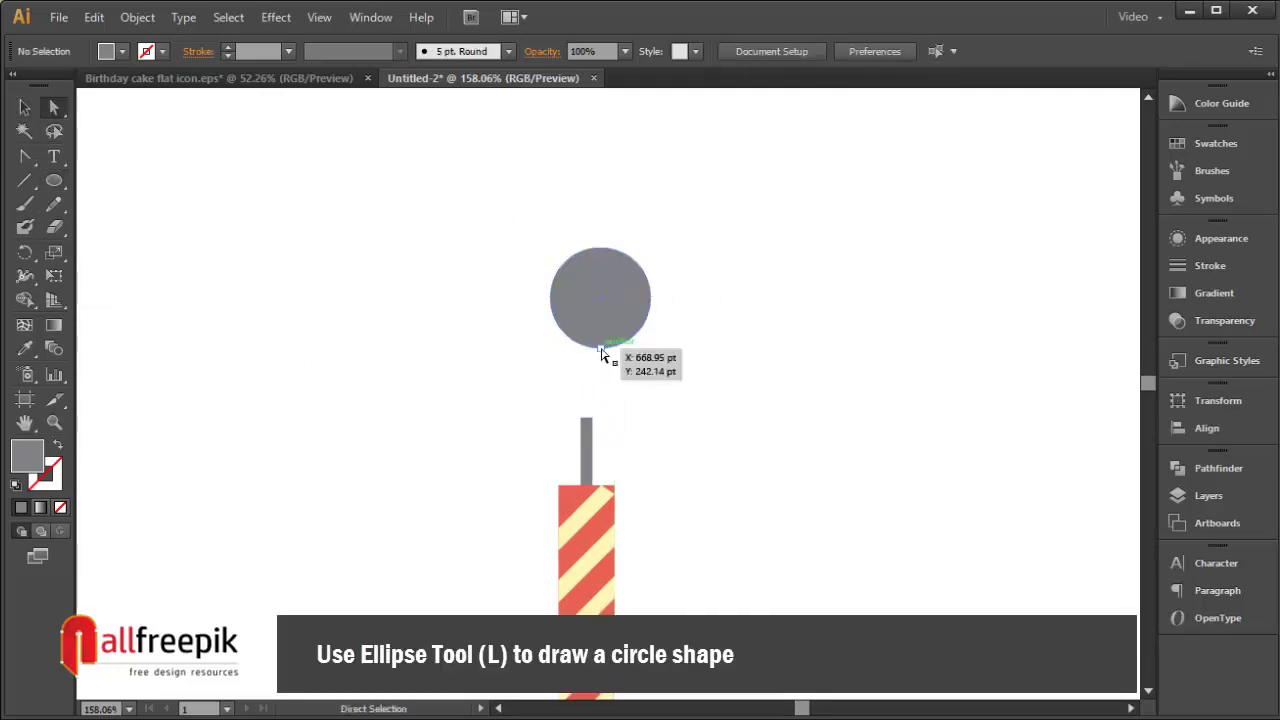
click(601, 349)
key(shift+c)
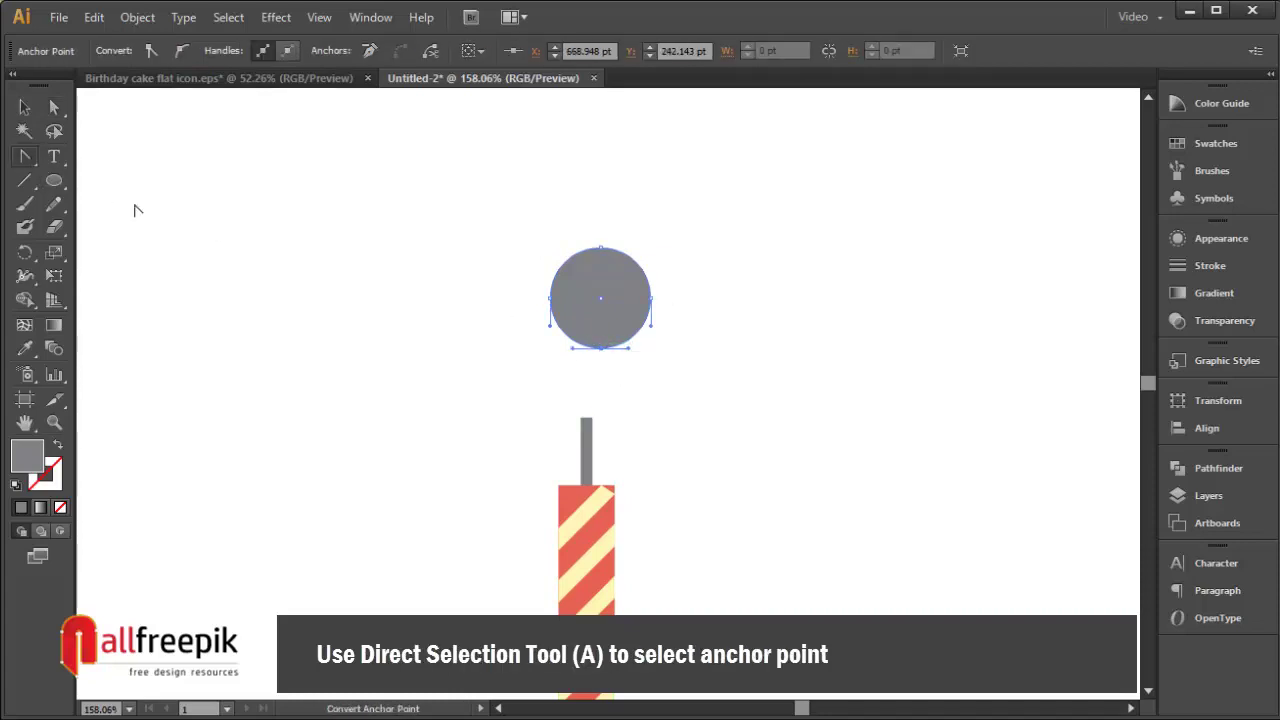
click(601, 346)
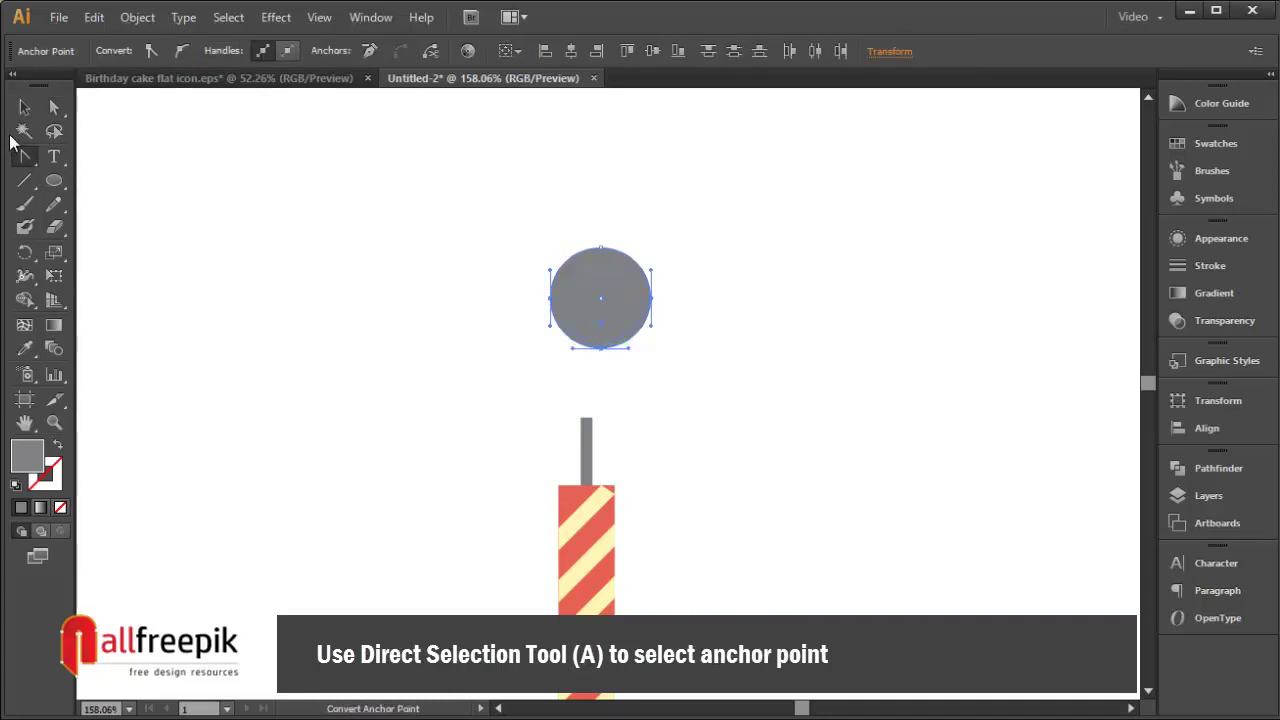
click(54, 107)
click(661, 391)
drag(601, 349, 614, 390)
click(27, 107)
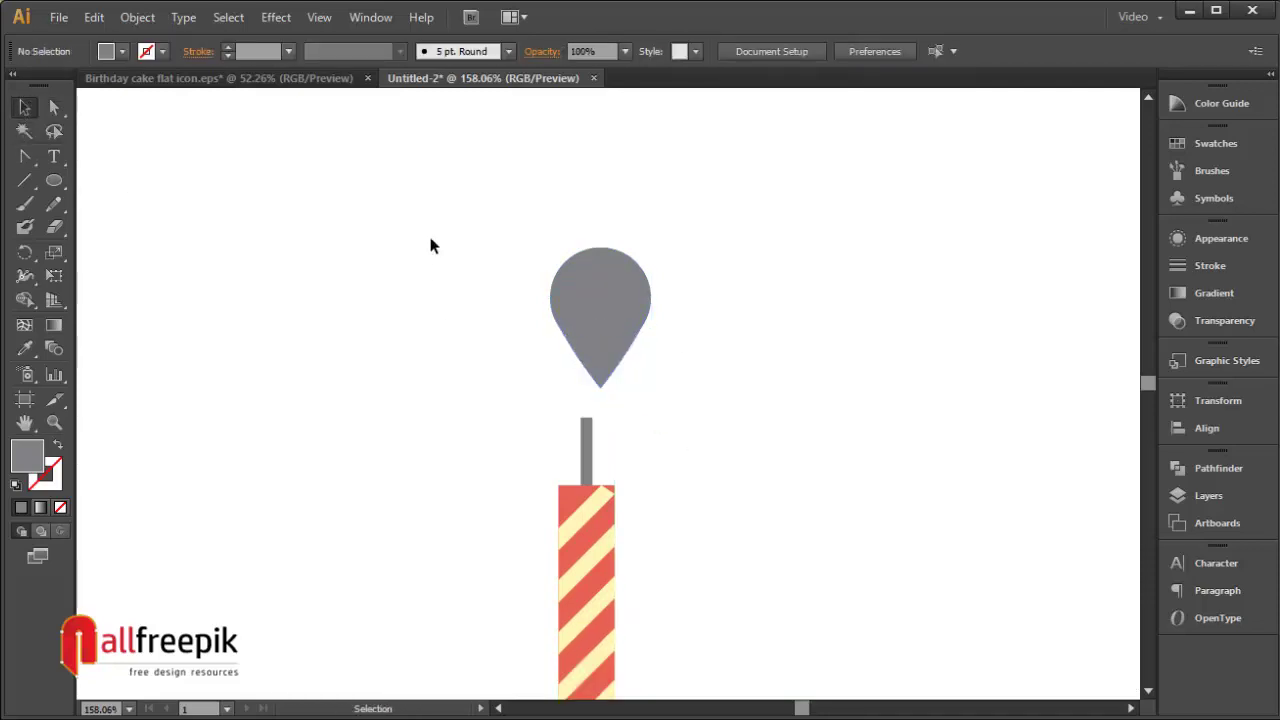
Rotate the teardrop 180 degrees so it points upward and set it centred on the upper end of the wick.
drag(531, 251, 548, 195)
click(737, 371)
drag(720, 235, 510, 380)
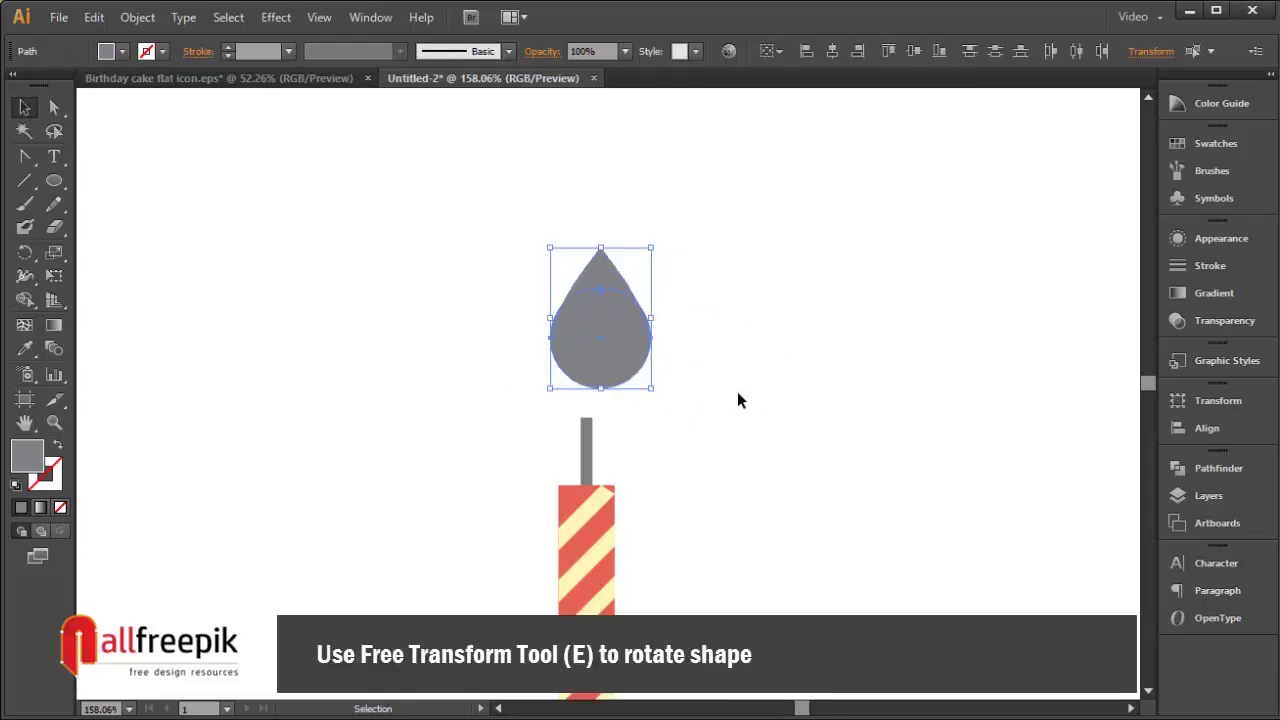
drag(623, 338, 609, 368)
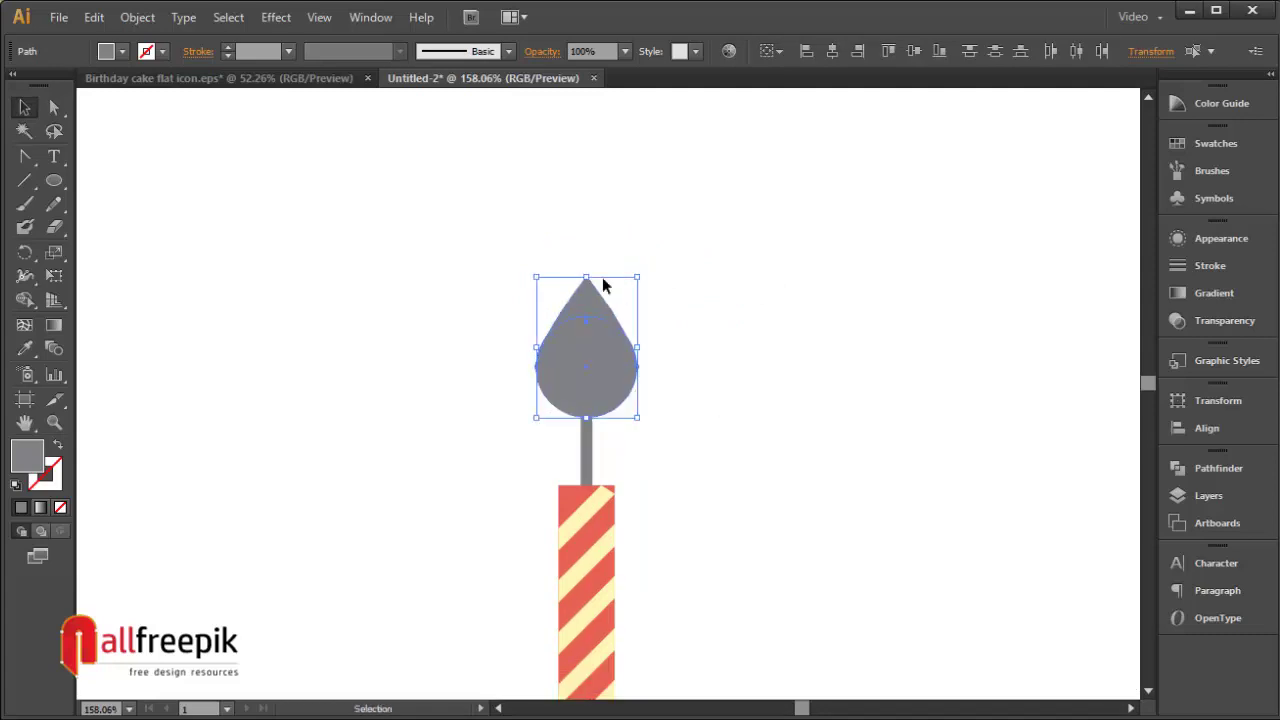
Fill the flame with the pale yellow sampled from the candle's stripes using the Eyedropper.
click(1204, 468)
click(970, 360)
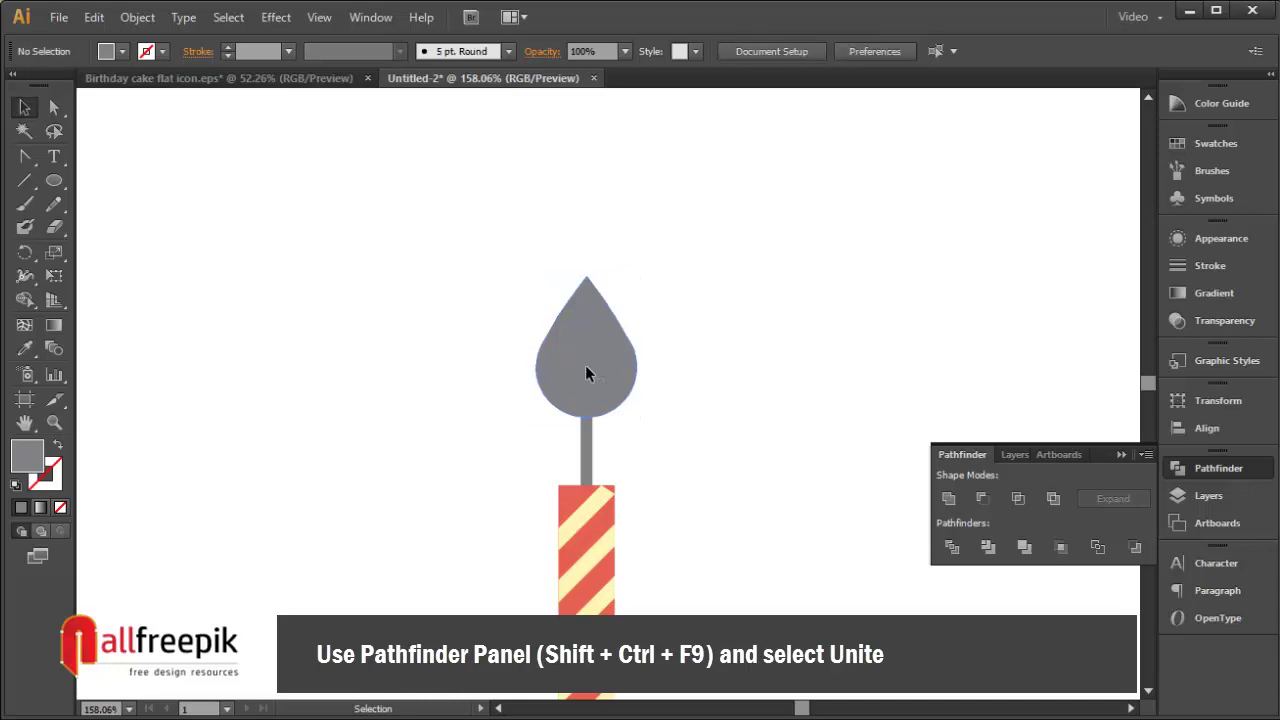
click(585, 365)
click(26, 352)
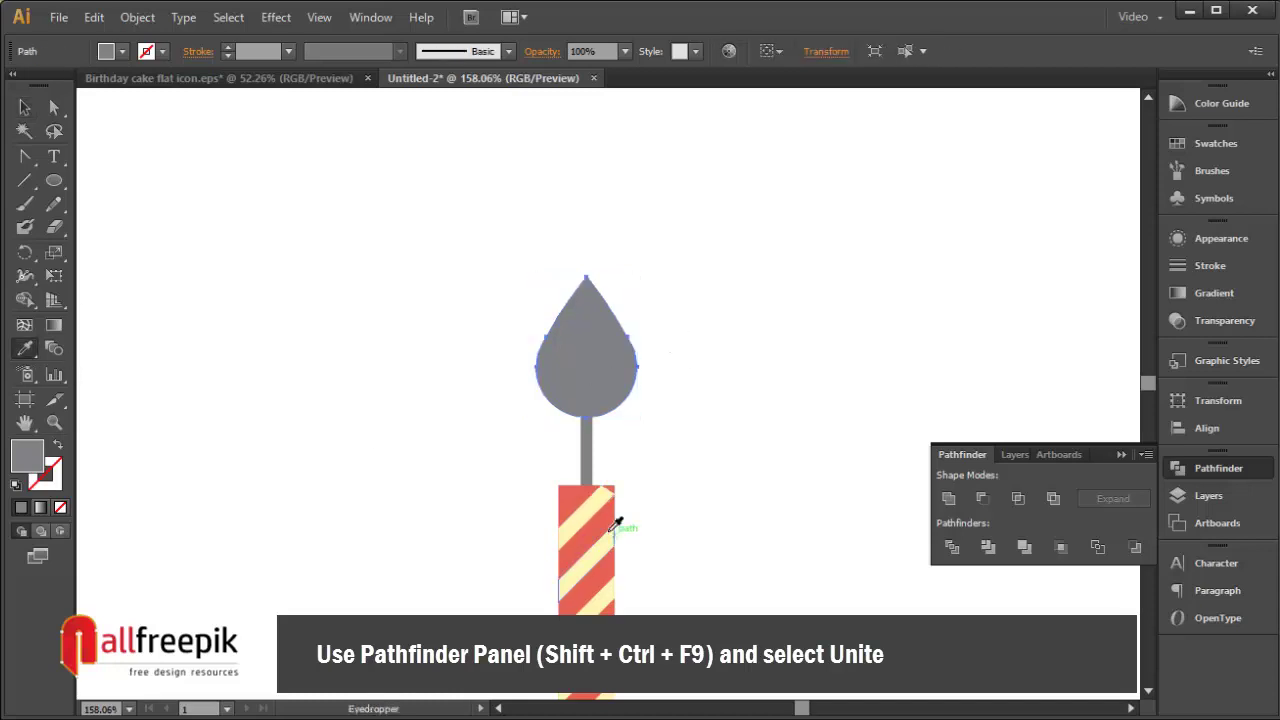
click(597, 497)
click(25, 108)
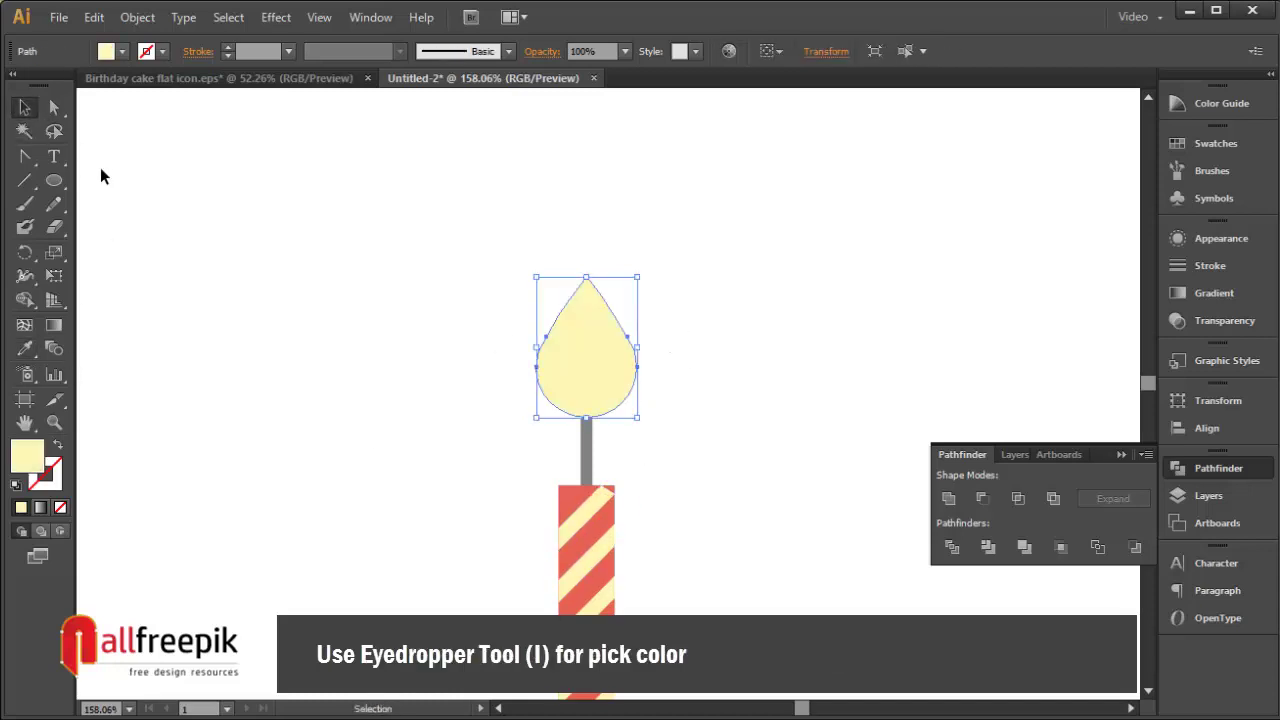
click(460, 298)
Copy the flame, paste it in front, and shrink the copy toward its base as an inner flame.
click(593, 348)
click(95, 18)
click(124, 111)
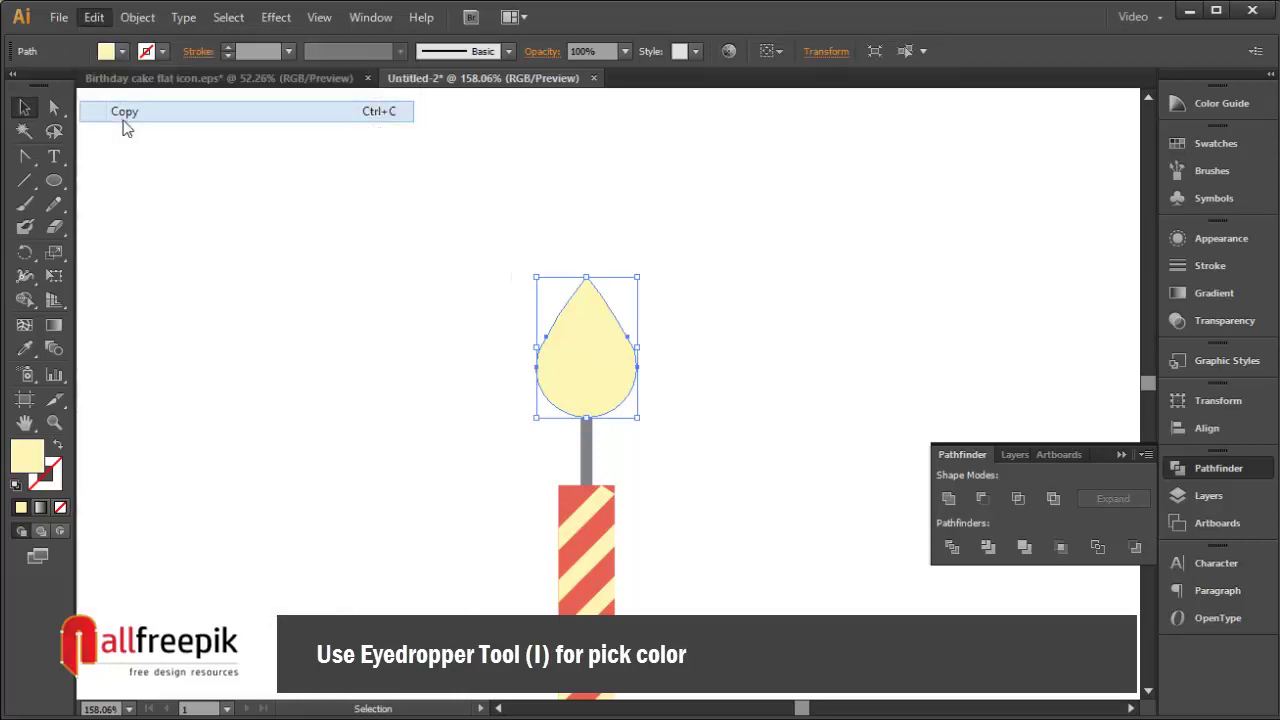
click(93, 17)
click(150, 157)
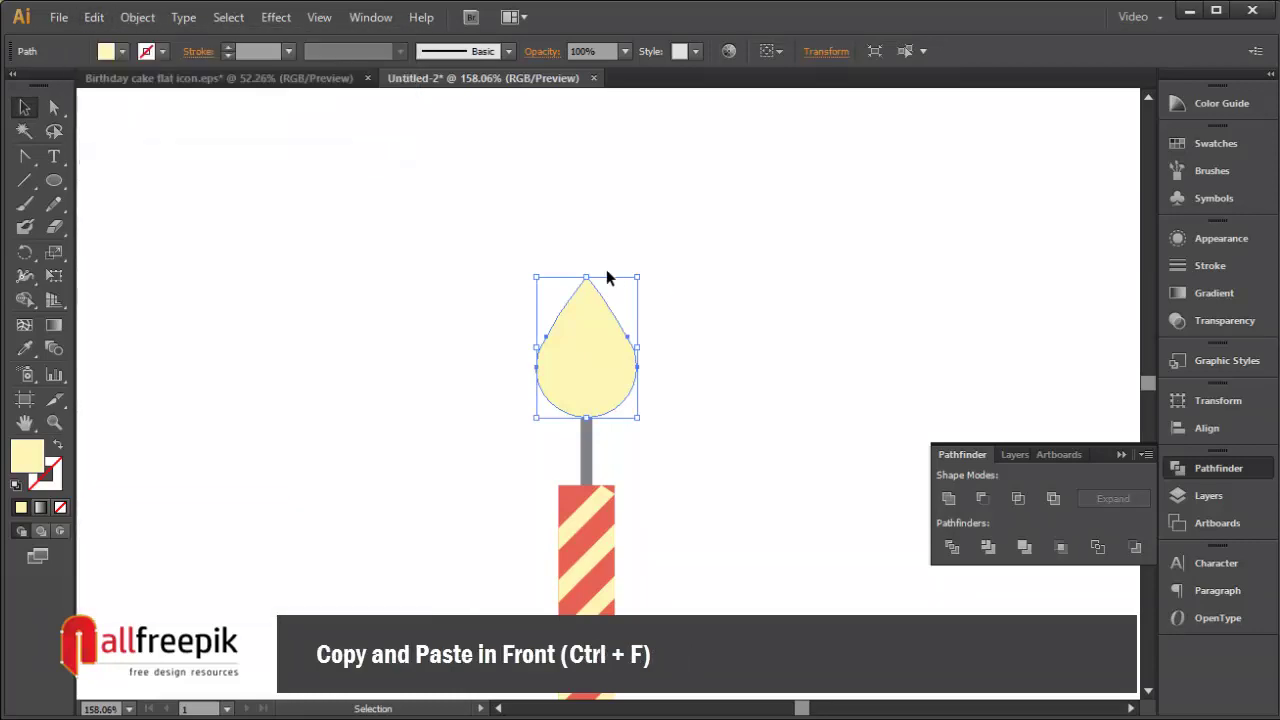
drag(586, 277, 598, 321)
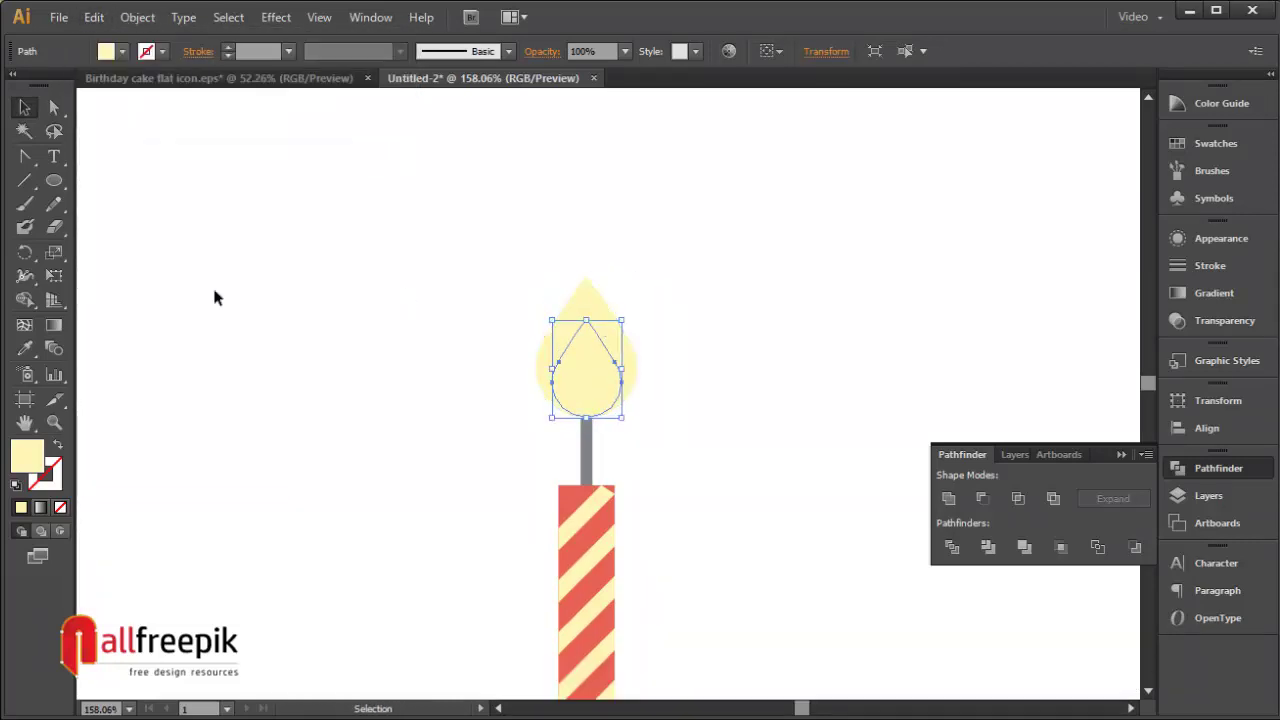
Fill the inner flame with the red sampled from the candle using the Eyedropper, then deselect it.
click(24, 348)
click(599, 516)
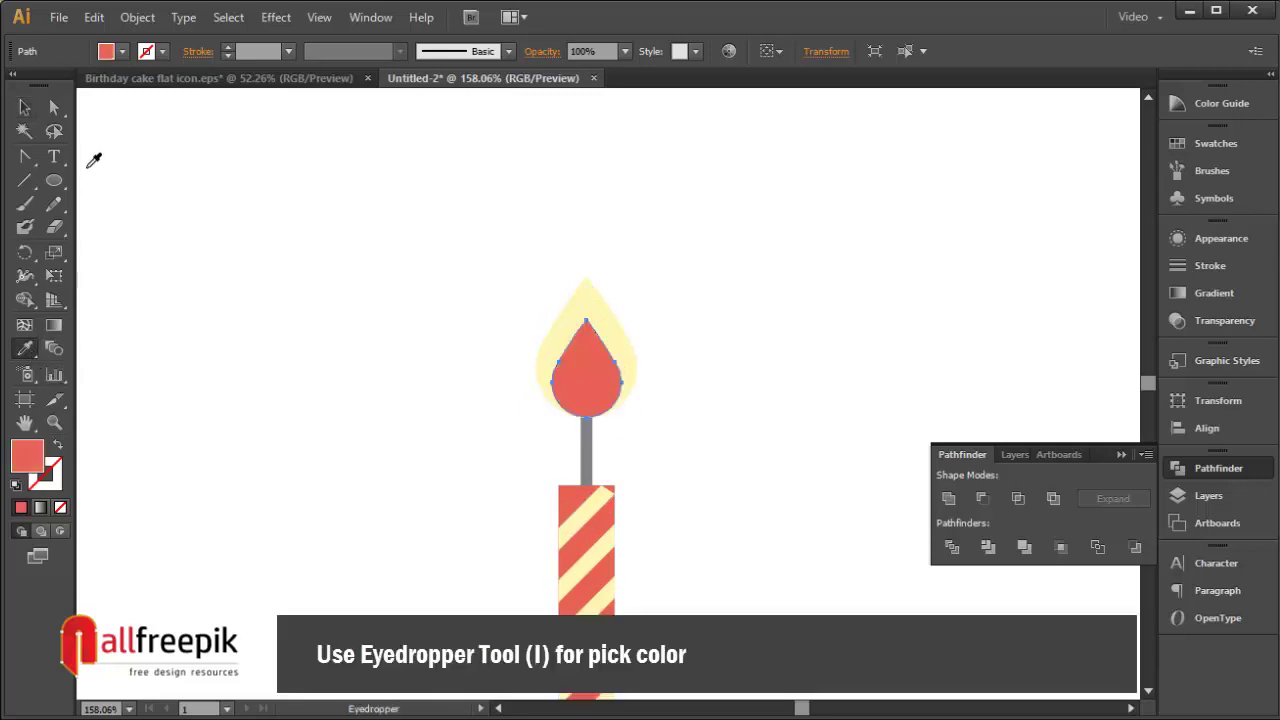
click(24, 131)
key(v)
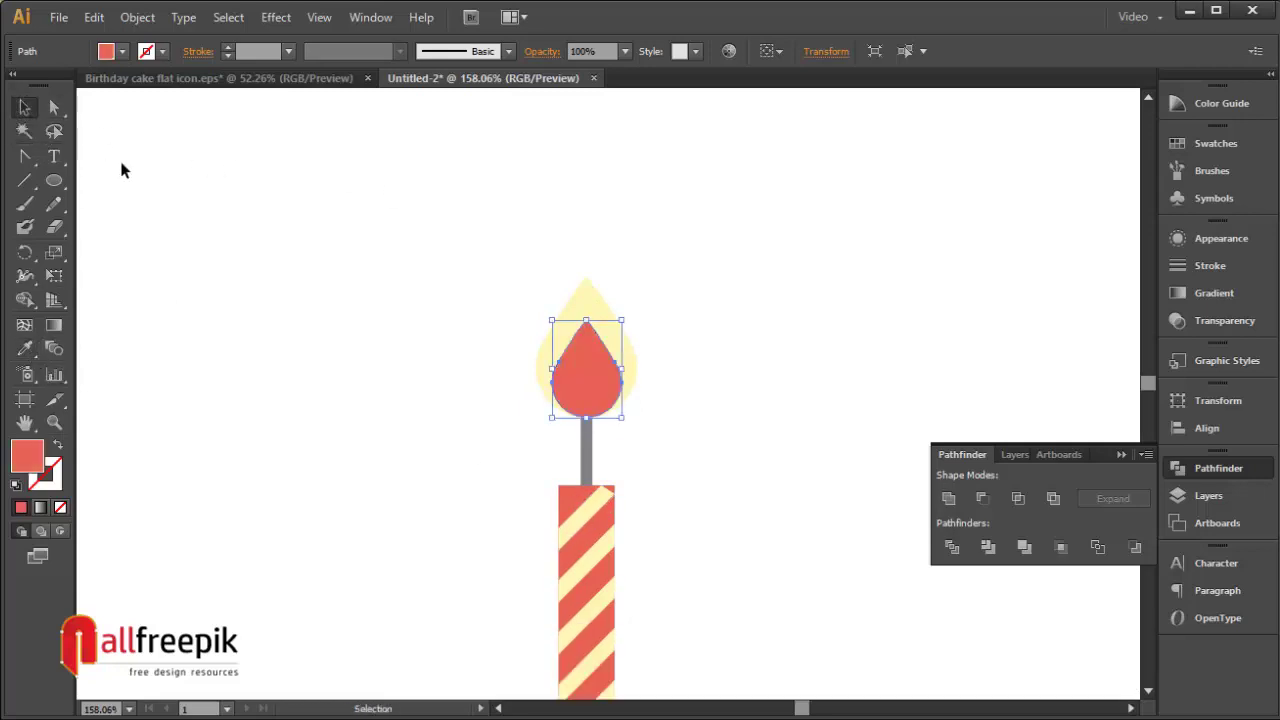
click(313, 209)
Select the candle with its wick and flame and send it to the back, behind the cake.
key(ctrl+minus)
key(ctrl+minus)
key(ctrl+minus)
key(ctrl+minus)
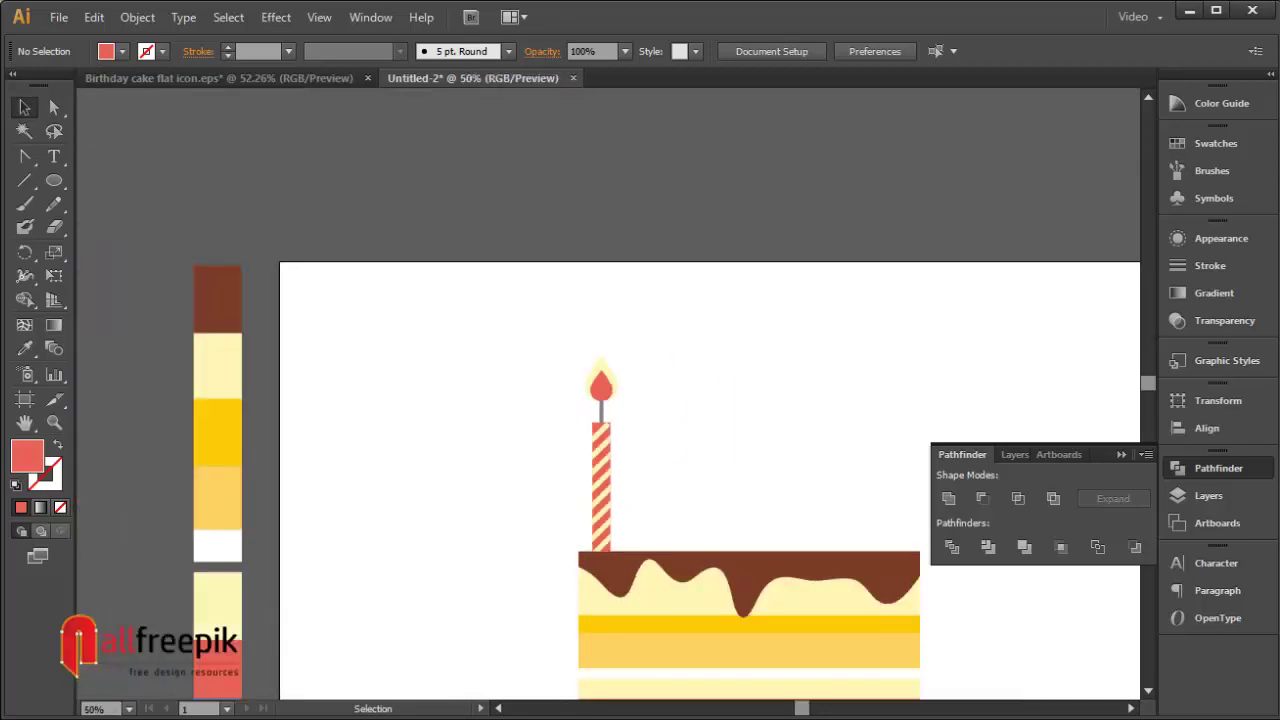
click(1268, 104)
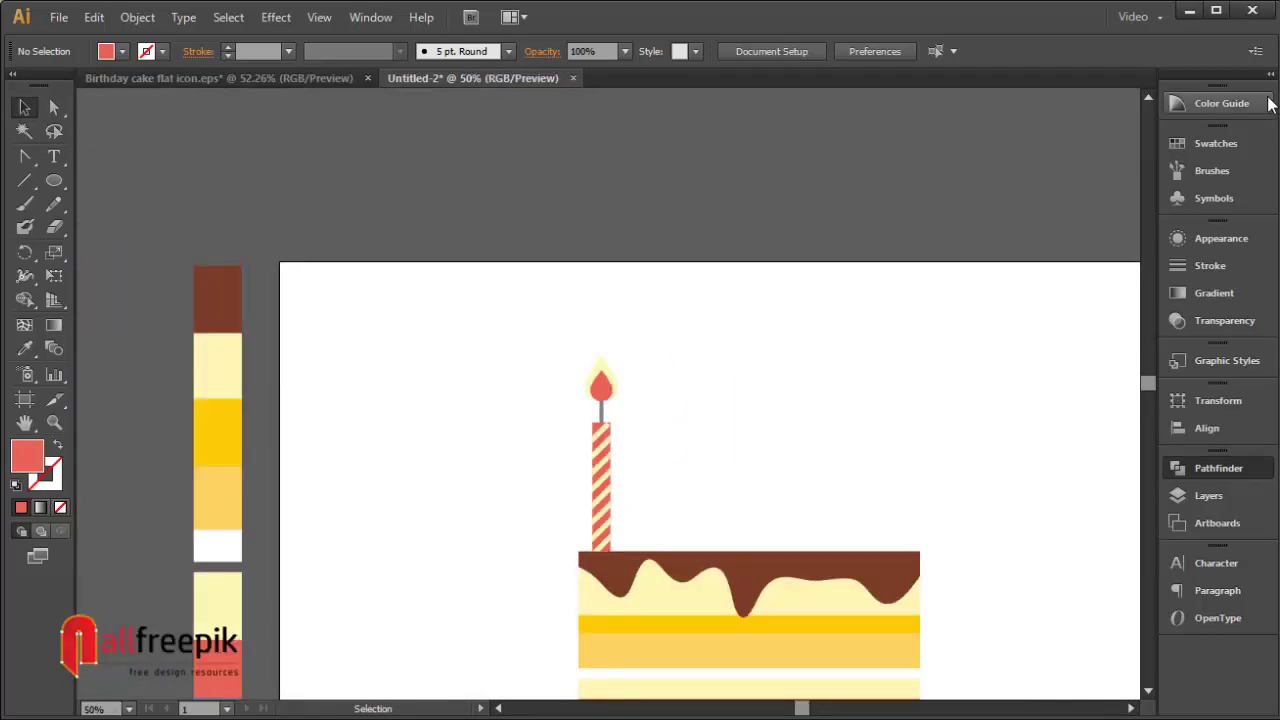
scroll(1268, 104, down, 5)
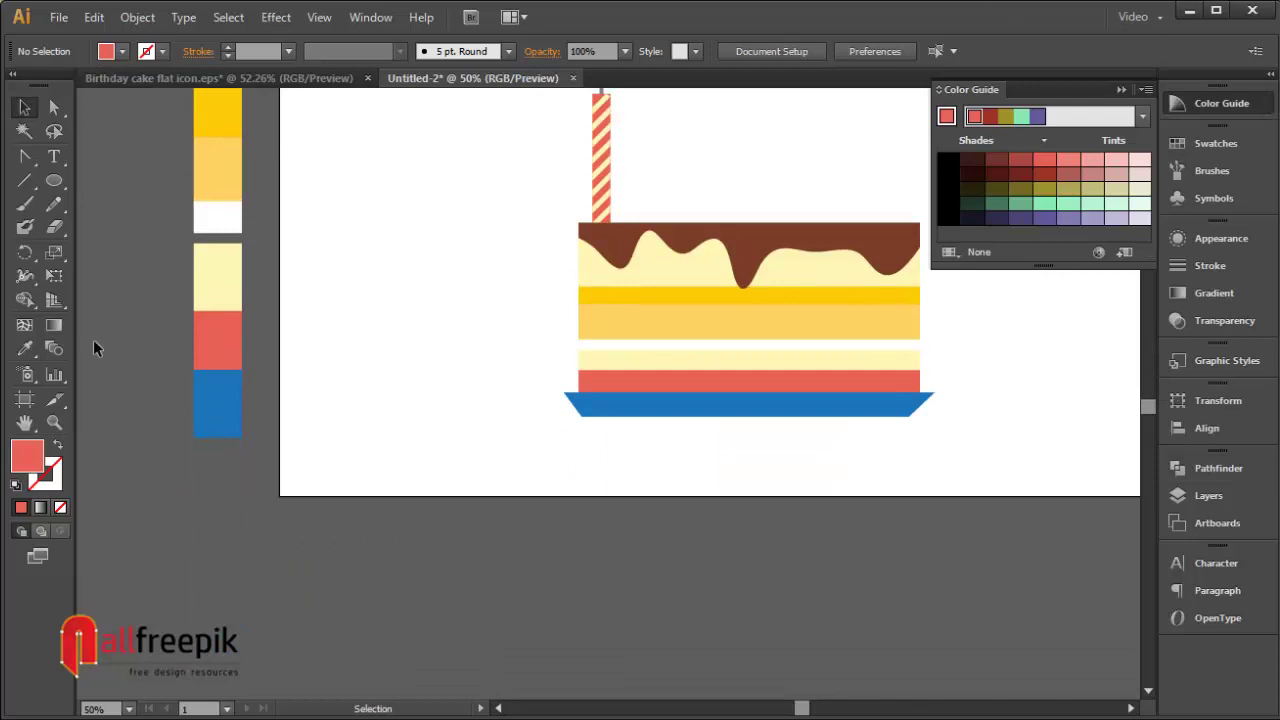
drag(568, 201, 451, 339)
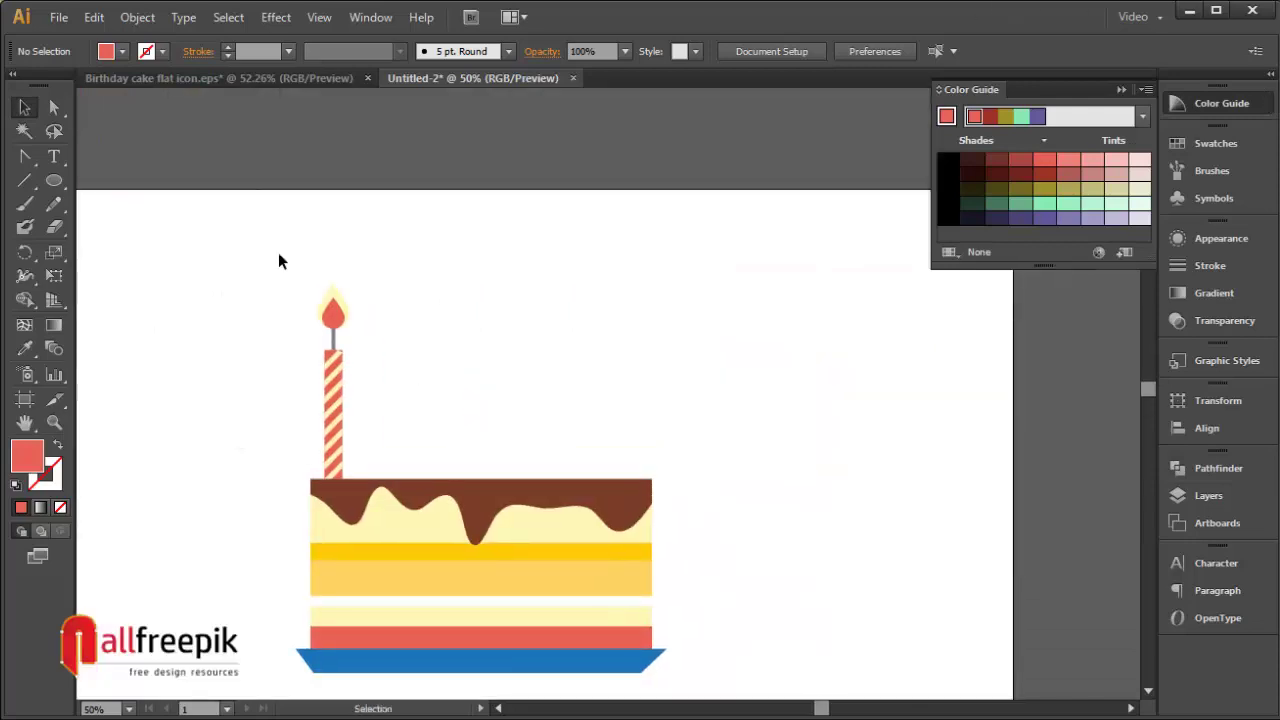
drag(278, 262, 382, 458)
right_click(350, 408)
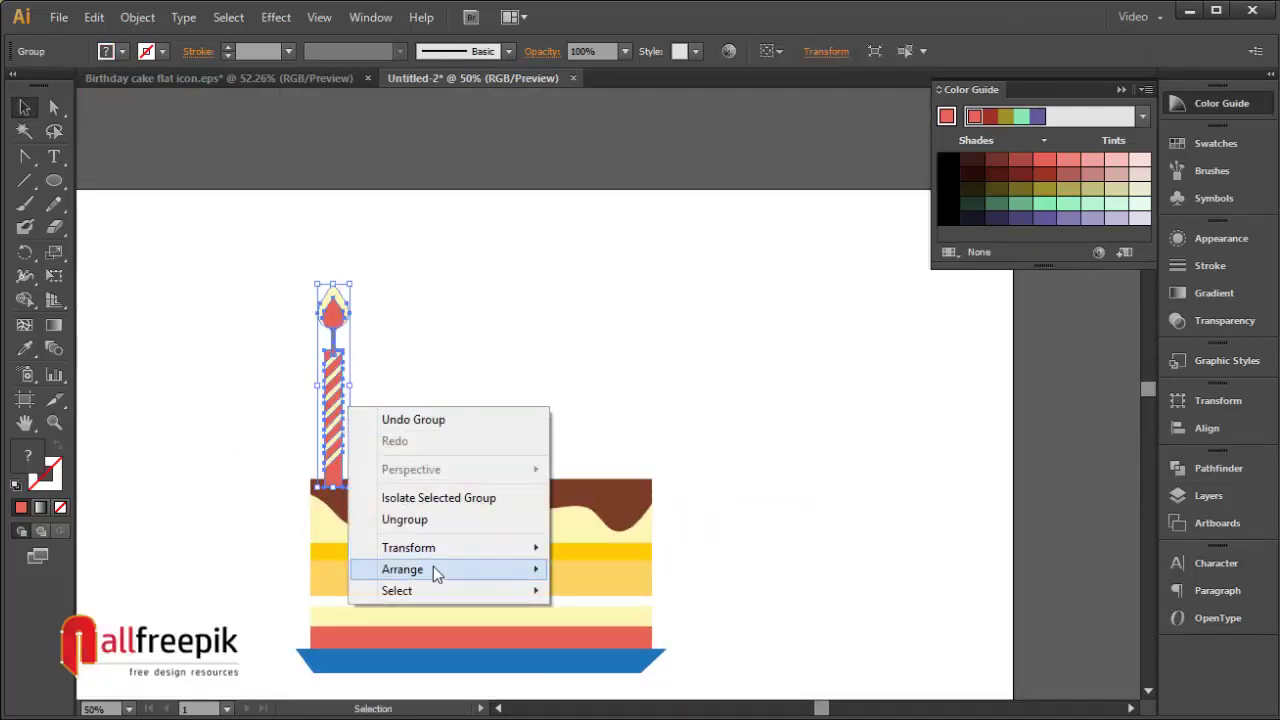
mouse_move(436, 572)
click(634, 637)
click(324, 276)
Group the candle, wick and flame, and place a copy of the group level with it at the cake's right end.
key(ctrl+space)
drag(249, 229, 599, 637)
click(486, 435)
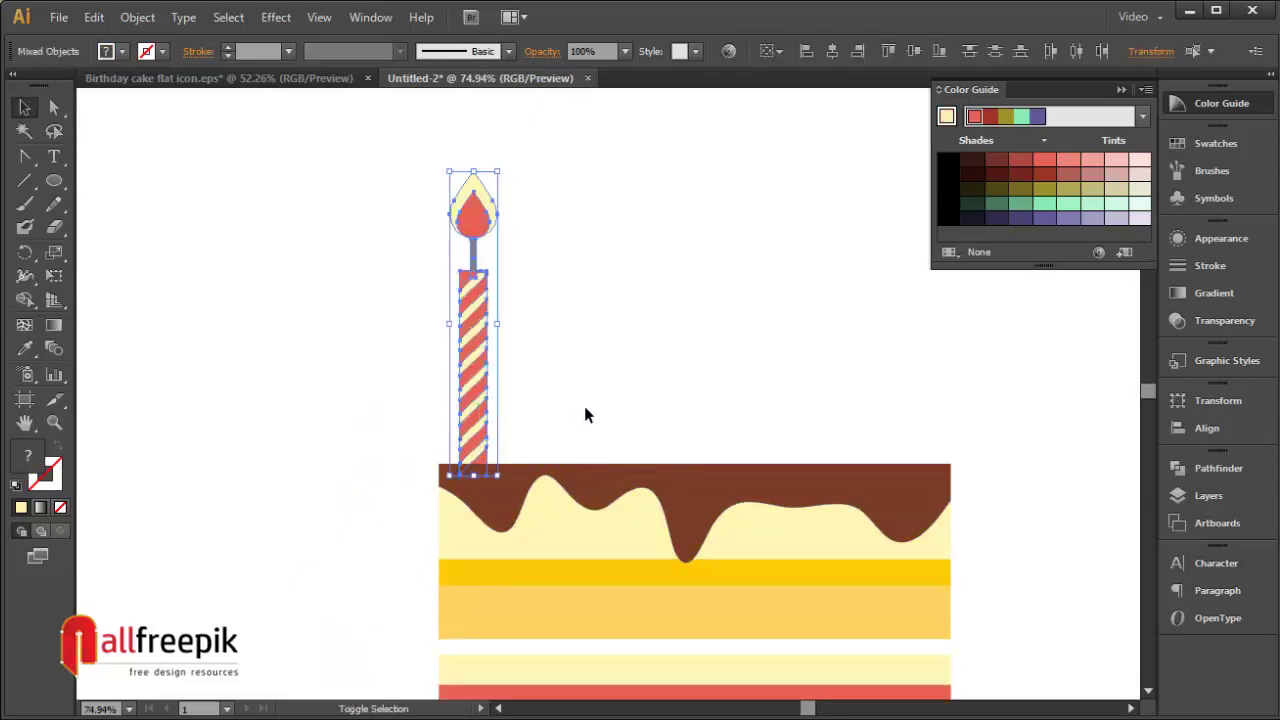
key(ctrl+g)
click(632, 368)
key(space)
drag(502, 334, 776, 398)
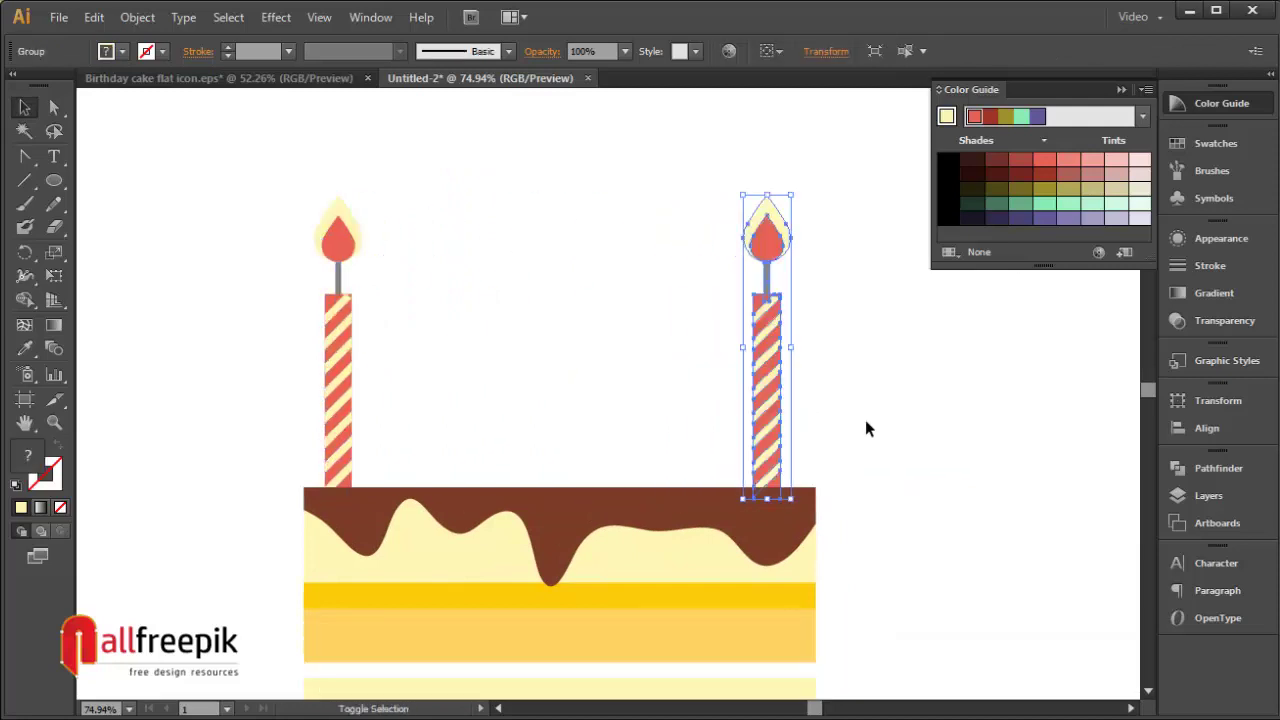
click(862, 431)
Select the whole cake with both candles and move it slightly down on the artboard.
key(ctrl+alt+space)
ctrl+alt+click(853, 420)
ctrl+alt+click(853, 420)
key(space)
drag(592, 413, 895, 428)
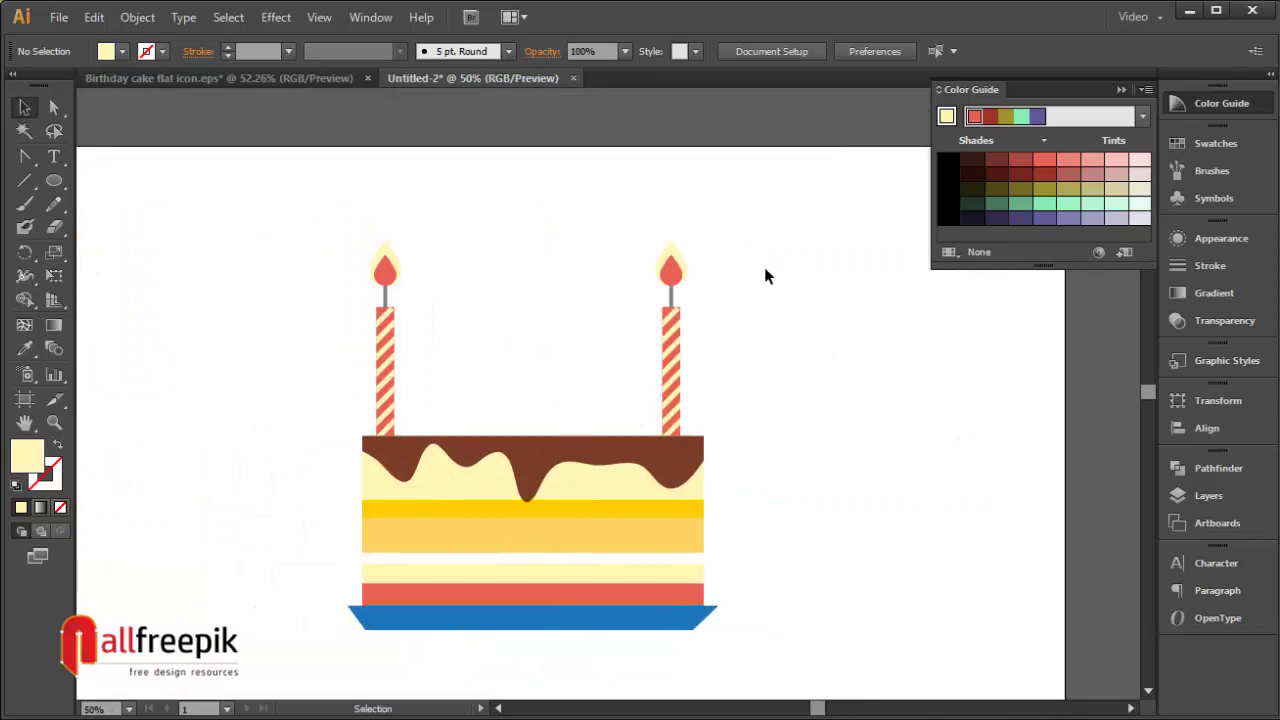
drag(764, 267, 248, 645)
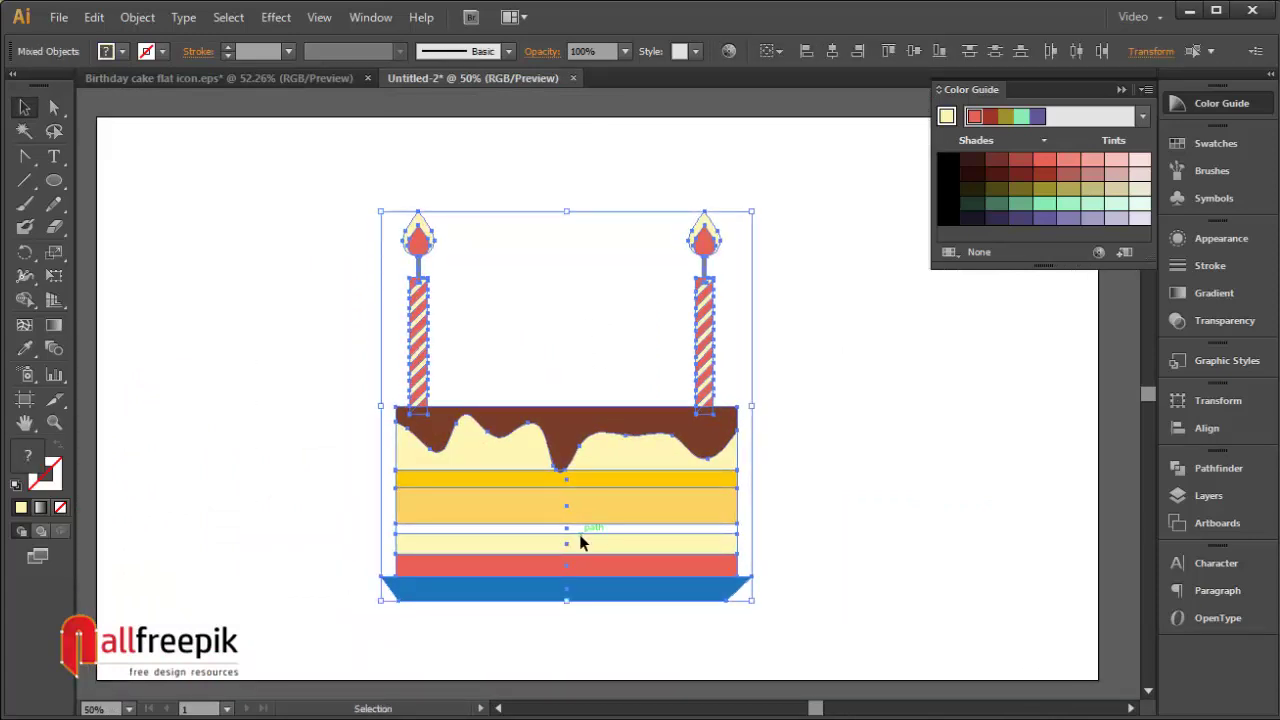
drag(579, 534, 580, 543)
click(843, 502)
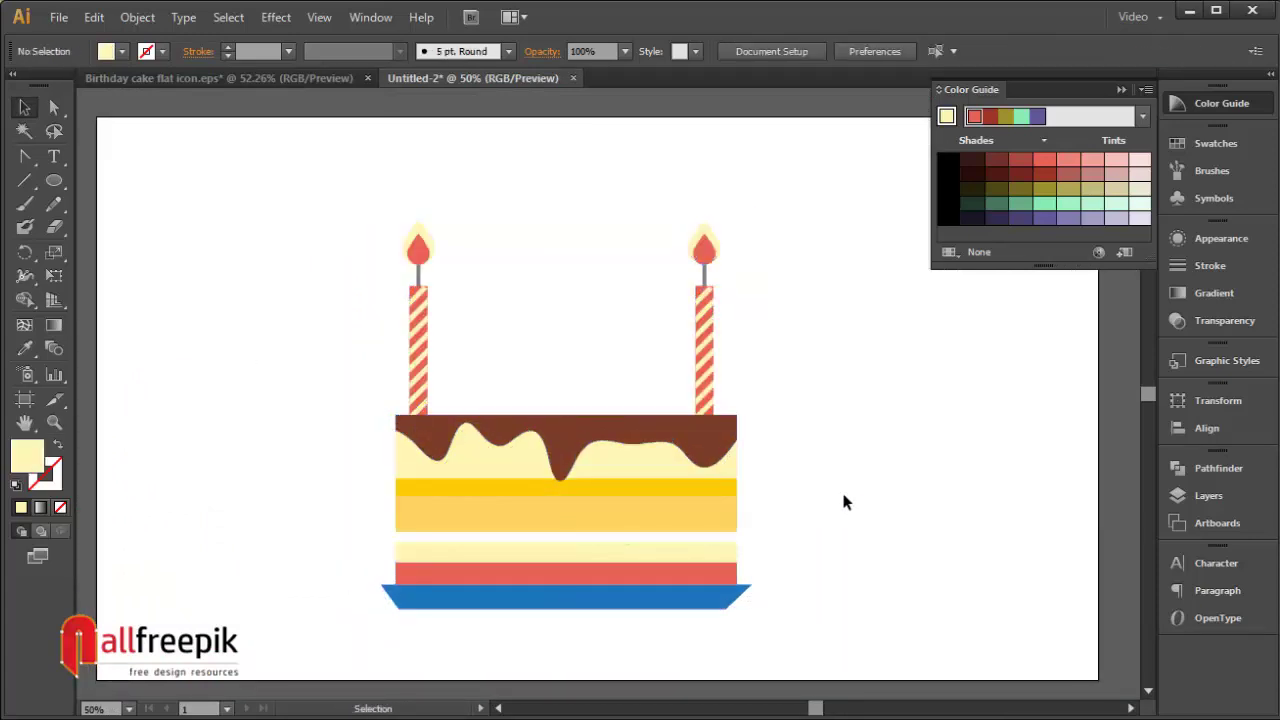
Add the number 2 as text in the space between the two candles.
click(54, 156)
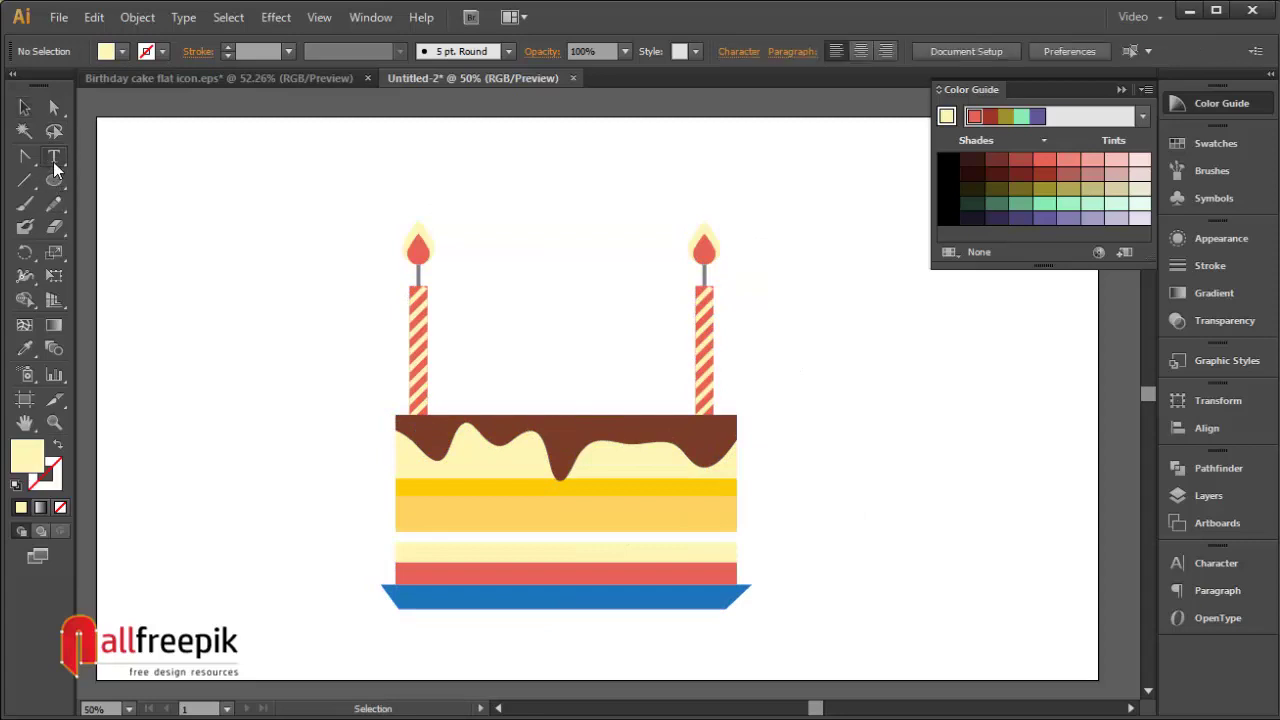
click(527, 301)
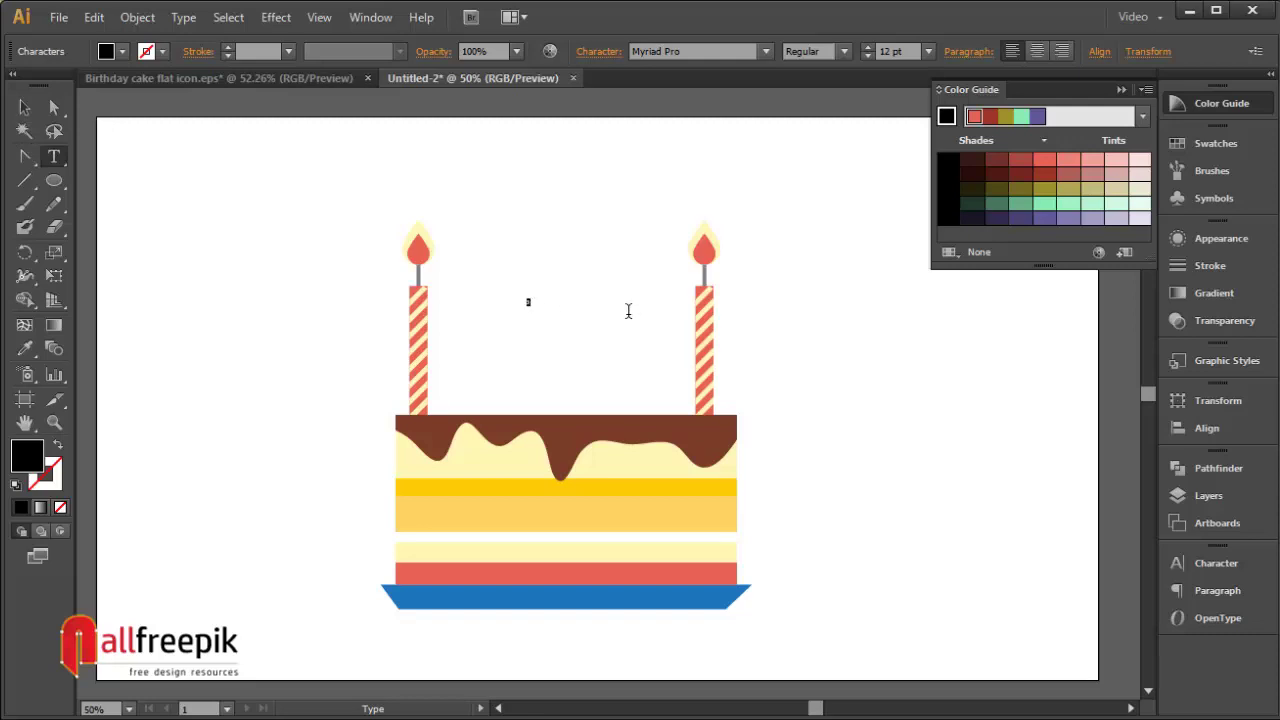
key(Escape)
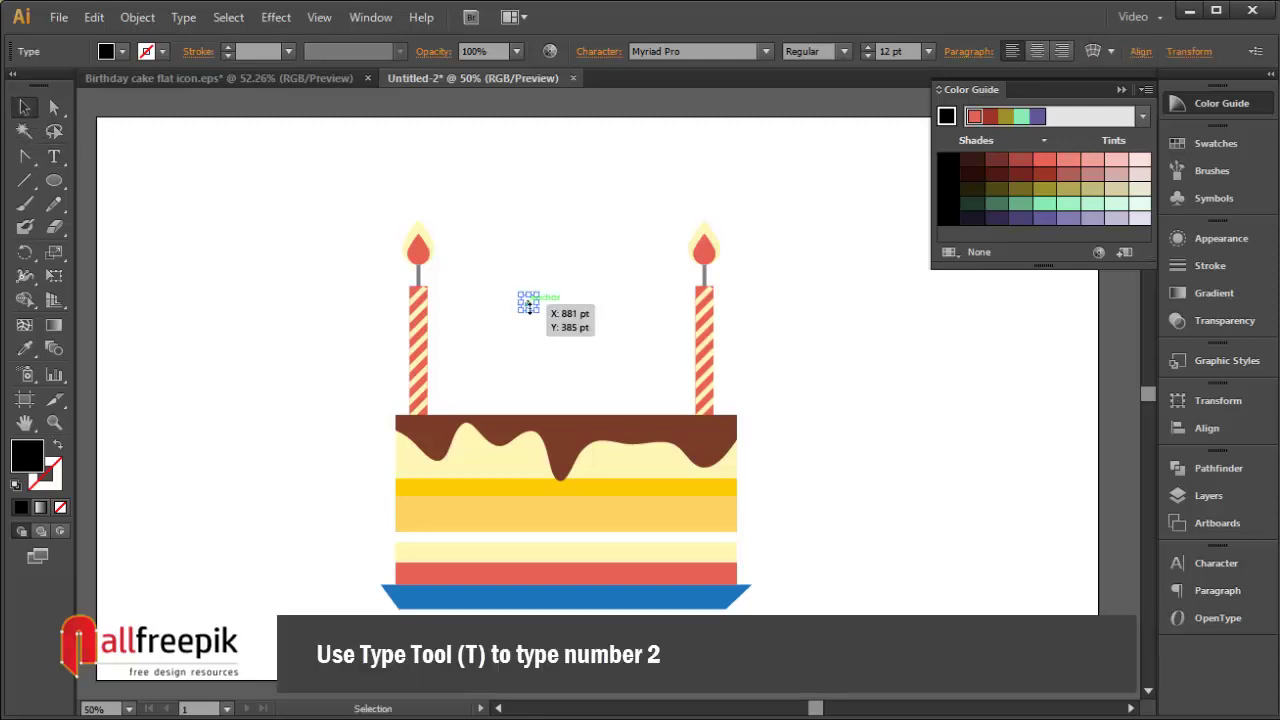
Scale the number 2 up to about 422 pt and centre it between the candles just above the icing.
drag(538, 311, 714, 226)
drag(637, 320, 583, 356)
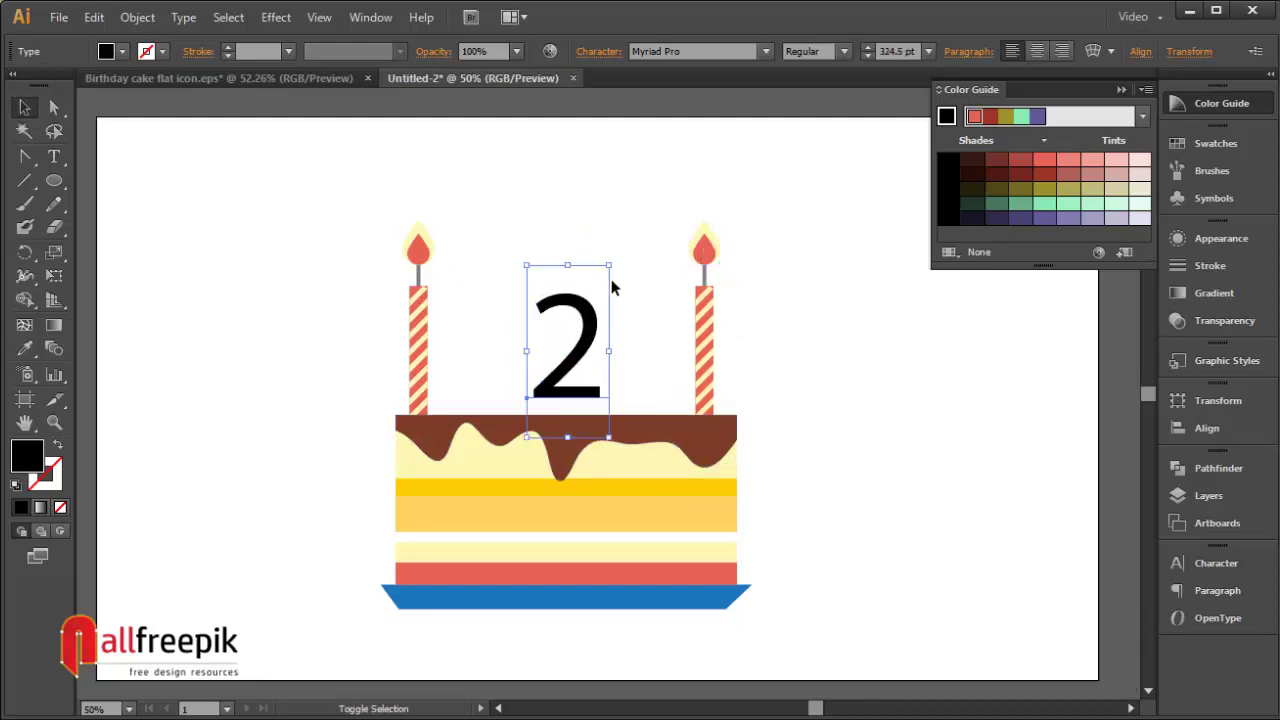
drag(610, 267, 677, 223)
drag(596, 319, 582, 342)
scroll(600, 315, up, 2)
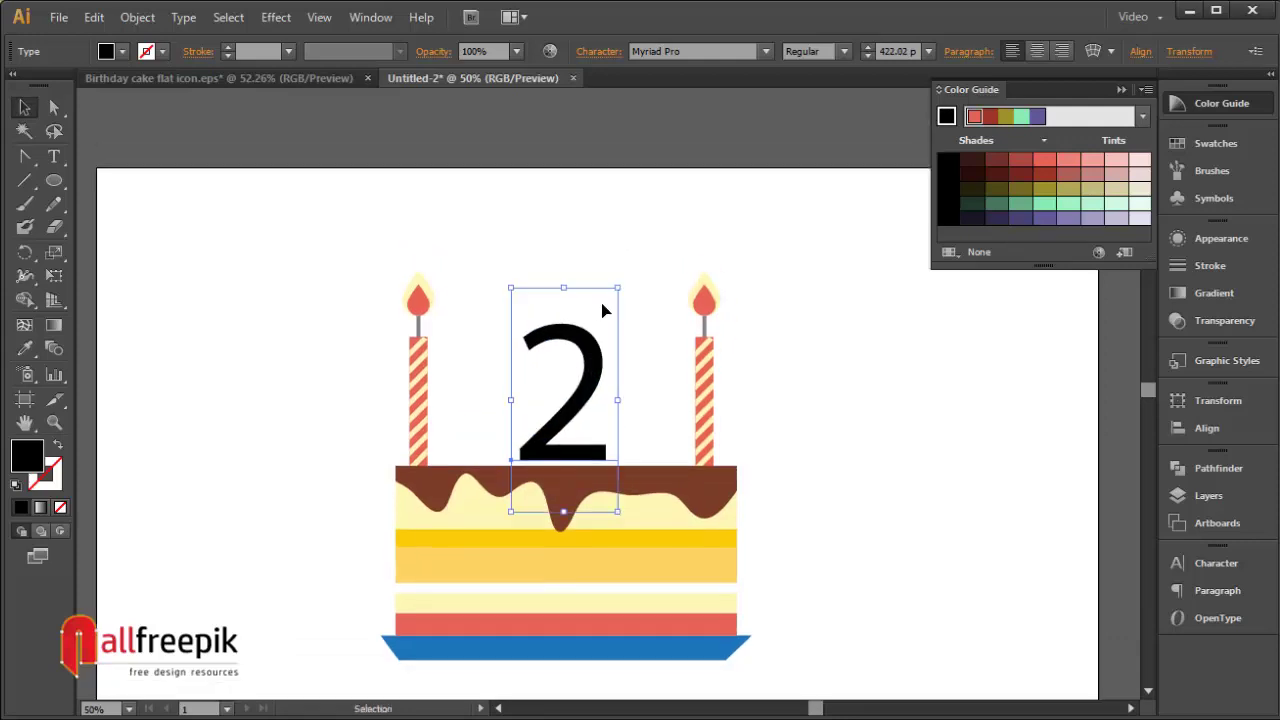
Set the number's font style to Bold and lower it so it rests on the icing's upper edge.
click(844, 51)
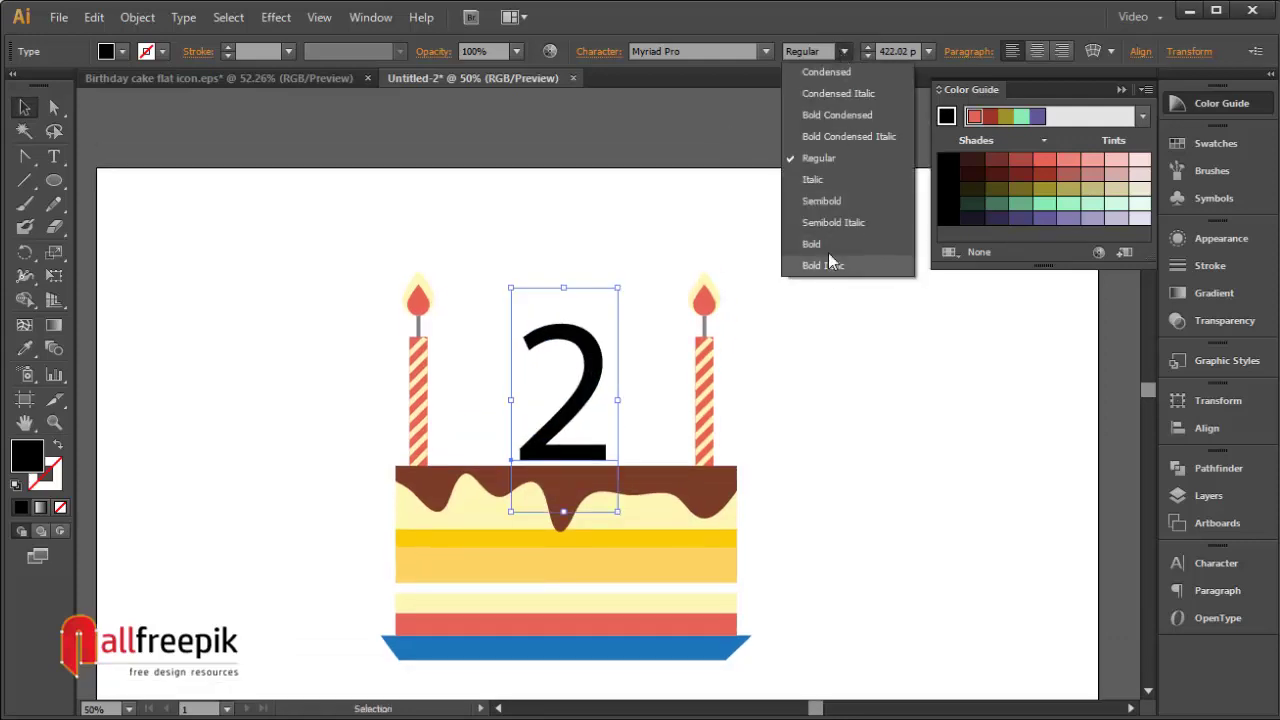
click(828, 248)
click(865, 398)
drag(572, 413, 572, 422)
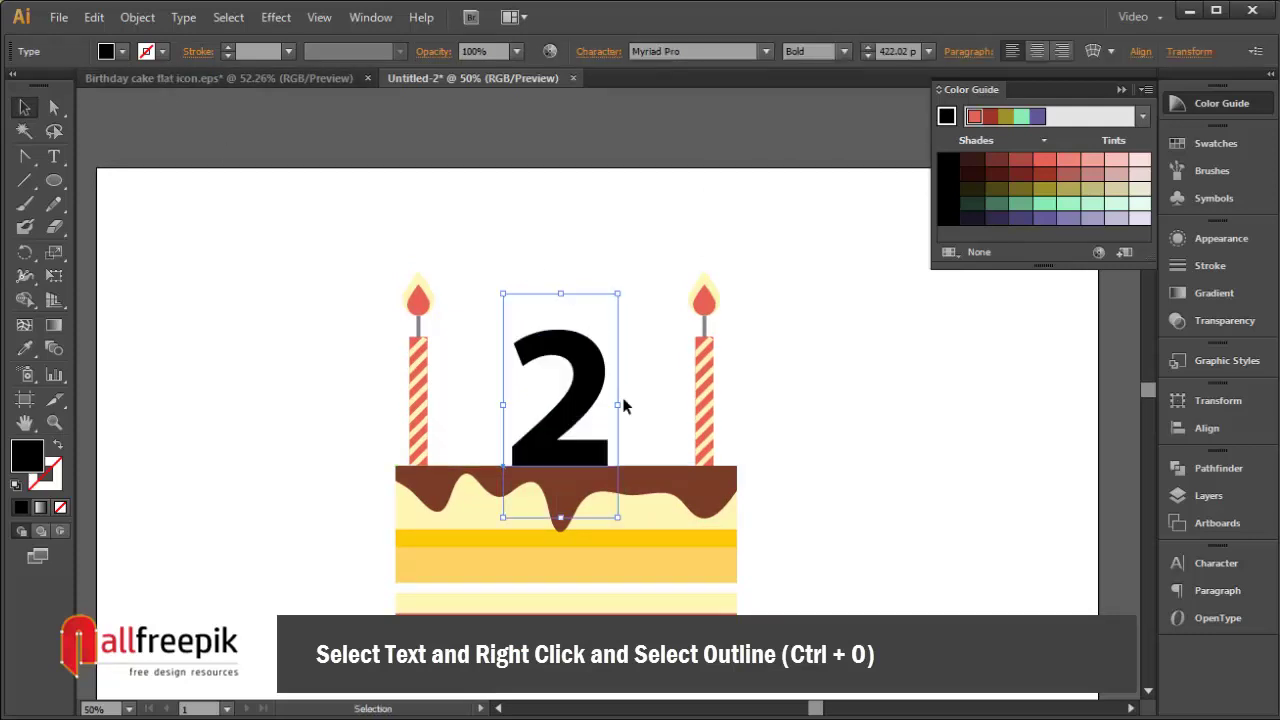
Convert the number 2 text to outlines.
right_click(575, 397)
click(647, 522)
click(340, 271)
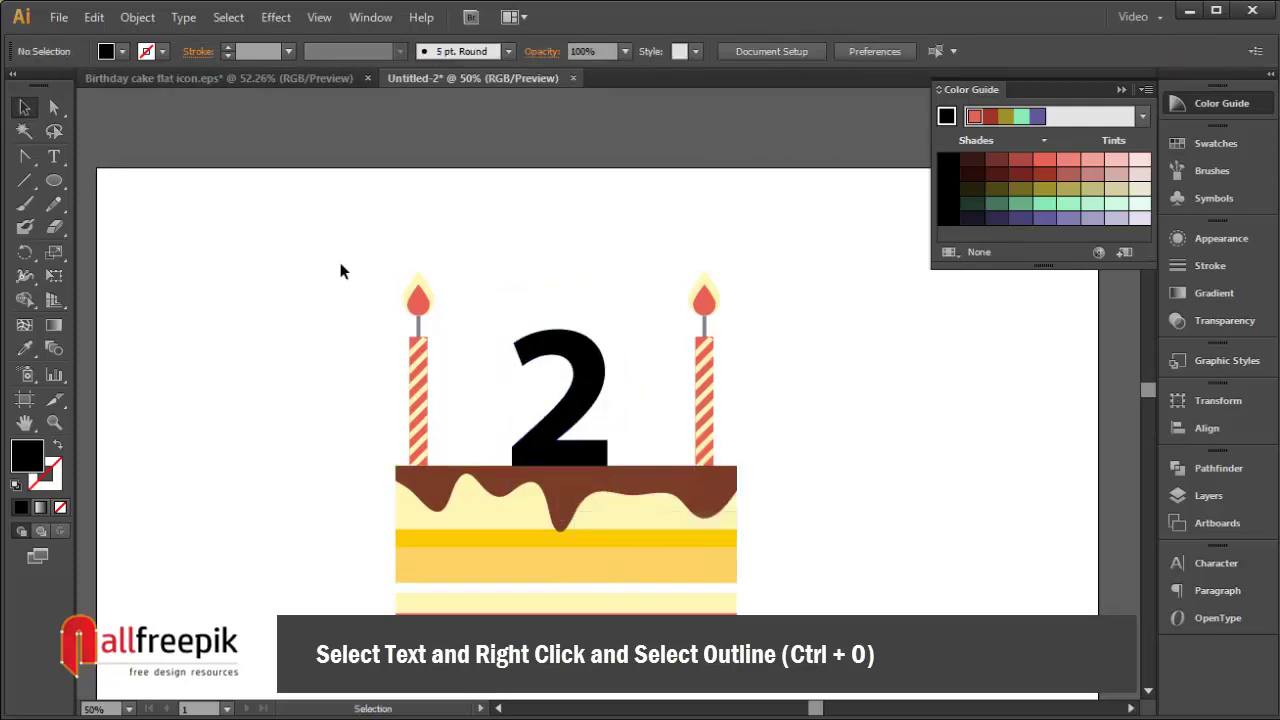
Fill the outlined number 2 with the coral red sampled from the candle.
drag(264, 216, 960, 544)
ctrl+click(564, 367)
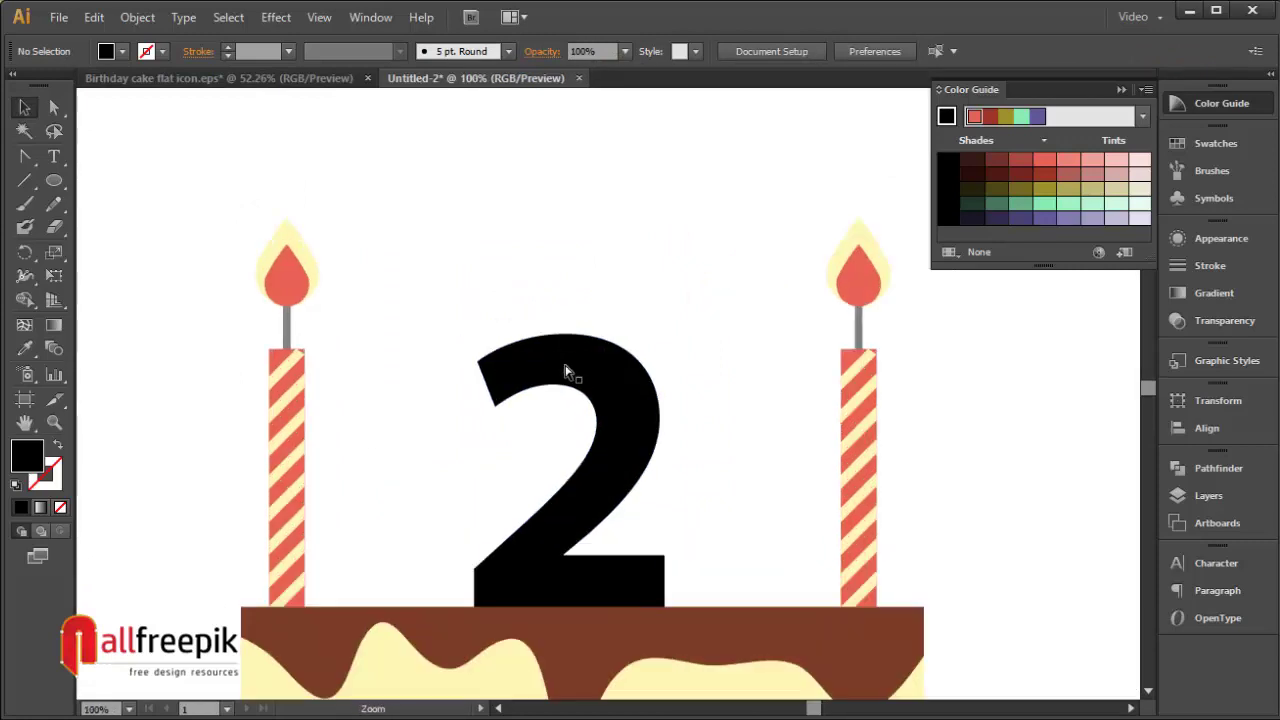
click(568, 372)
click(24, 348)
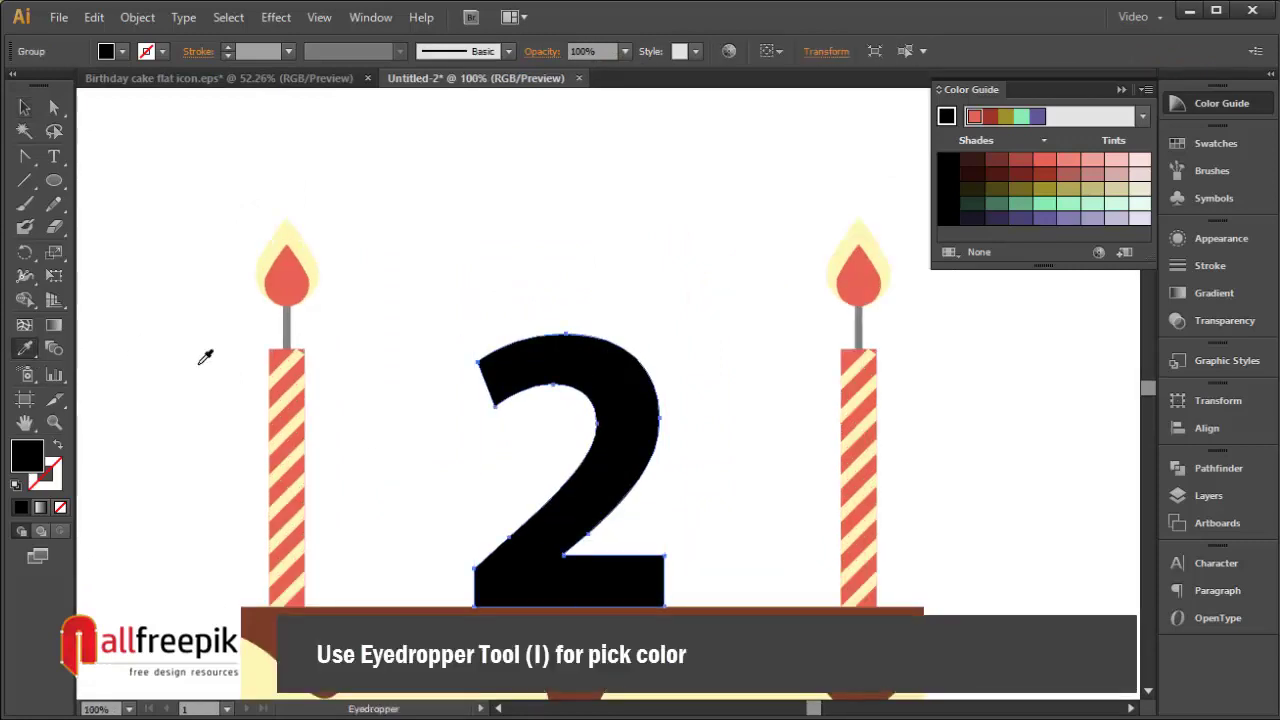
click(297, 372)
click(24, 107)
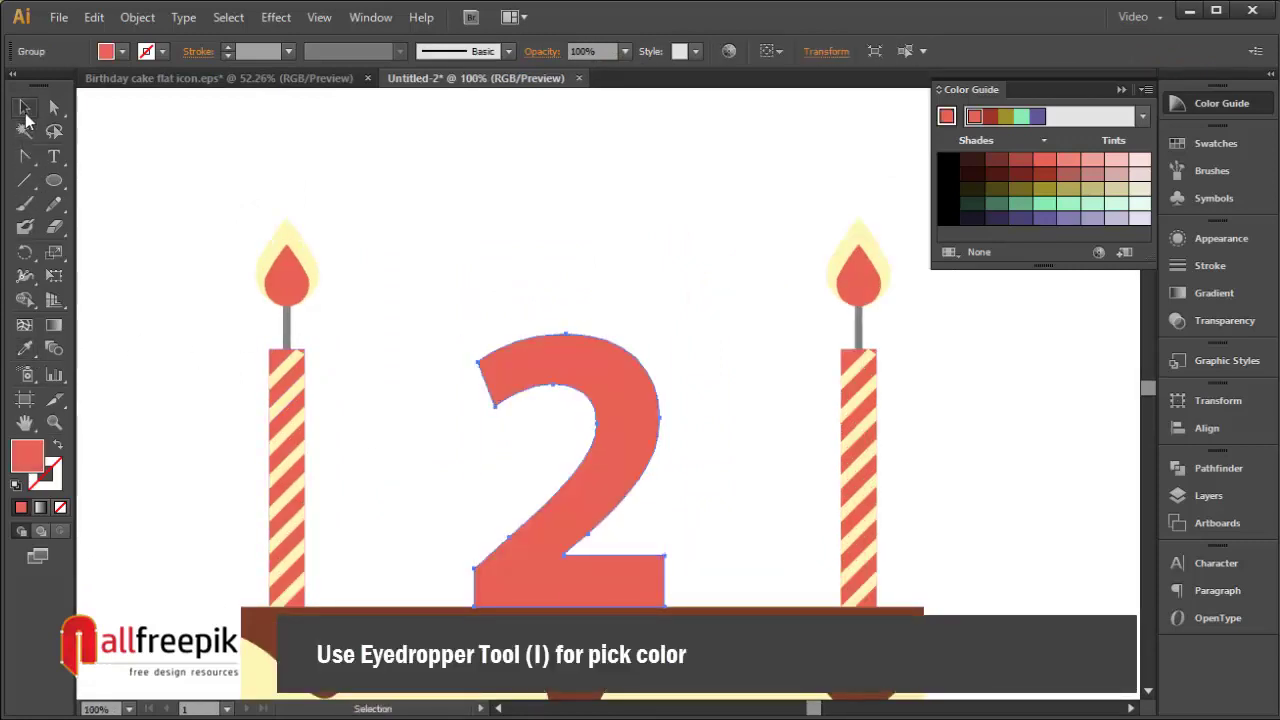
click(490, 212)
Draw a diagonal line across the upper tip of the number 2, set its stroke to 6 pt and scale it longer at both ends.
click(24, 181)
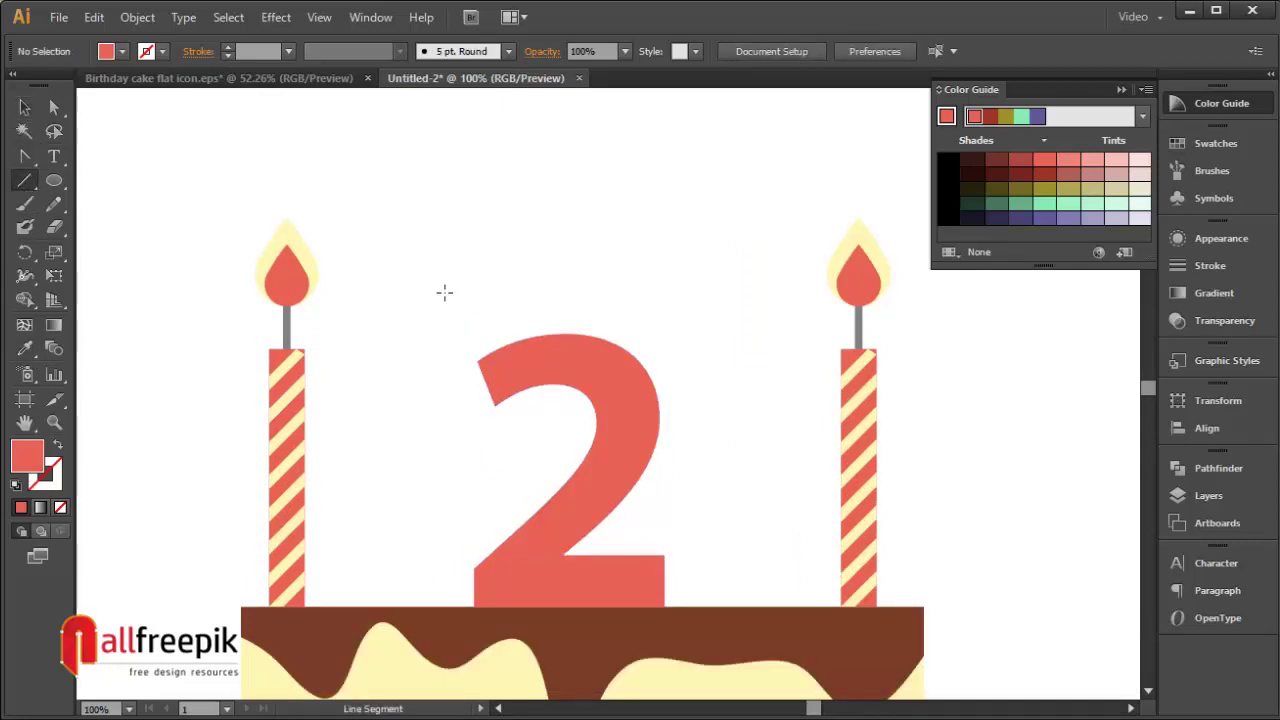
mouse_move(531, 325)
mouse_down()
mouse_move(466, 414)
mouse_move(440, 413)
mouse_up()
key(v)
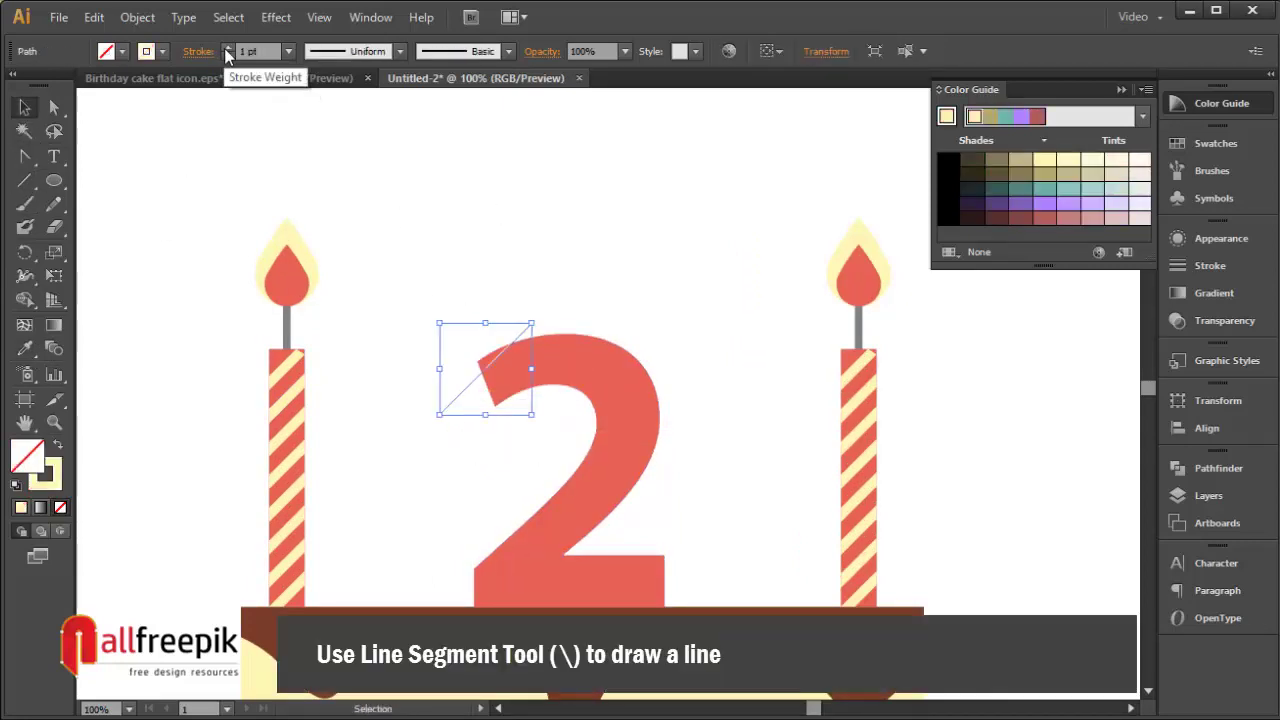
click(227, 47)
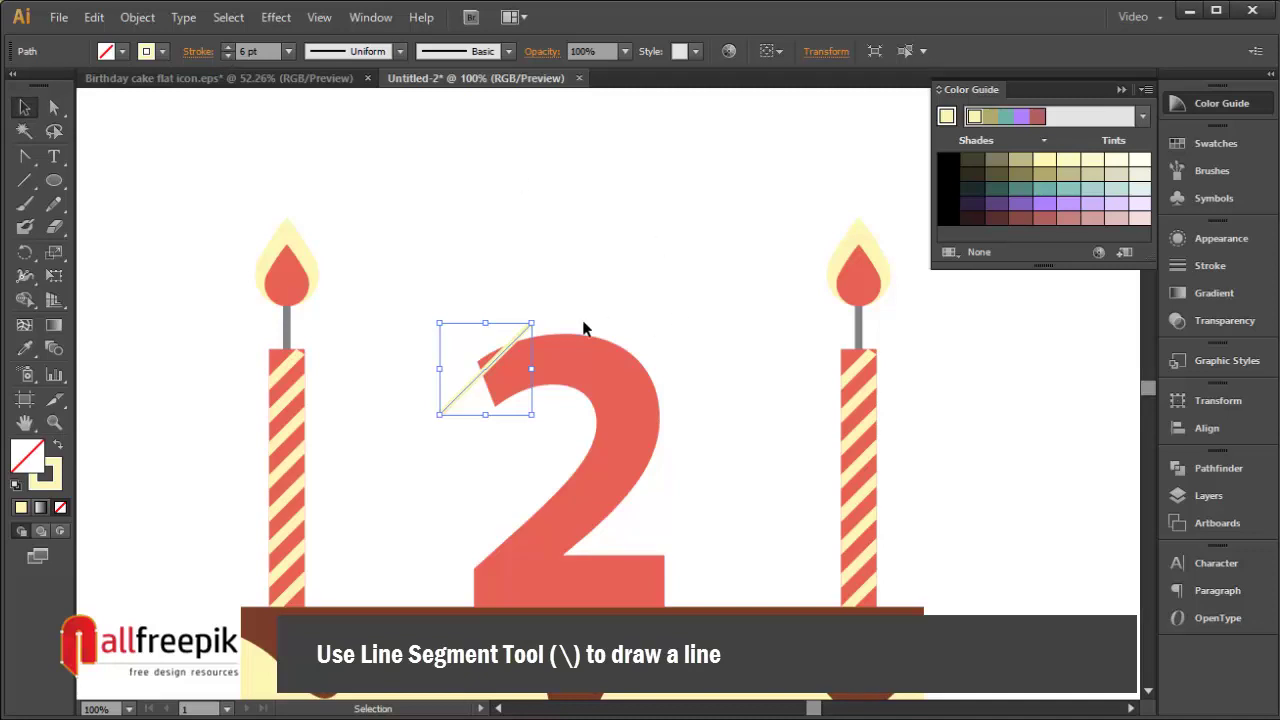
drag(531, 325, 570, 300)
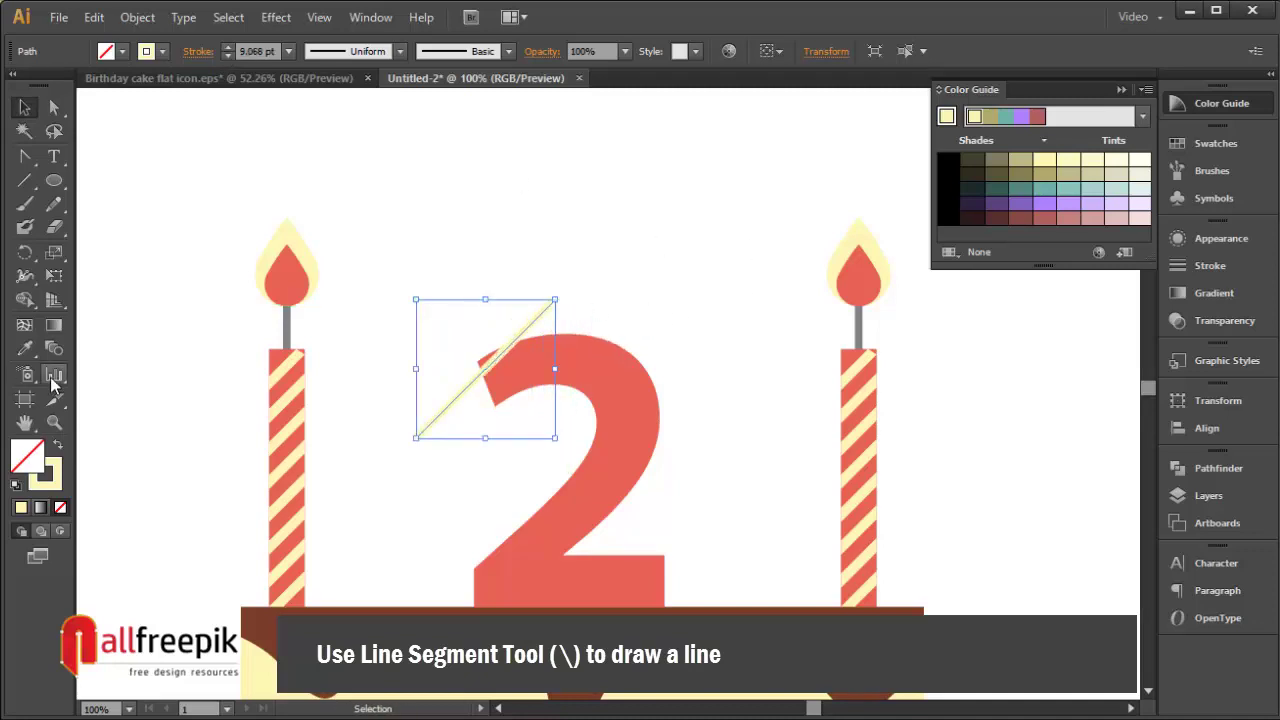
Change the diagonal line's stroke colour to dark red.
click(146, 51)
click(149, 85)
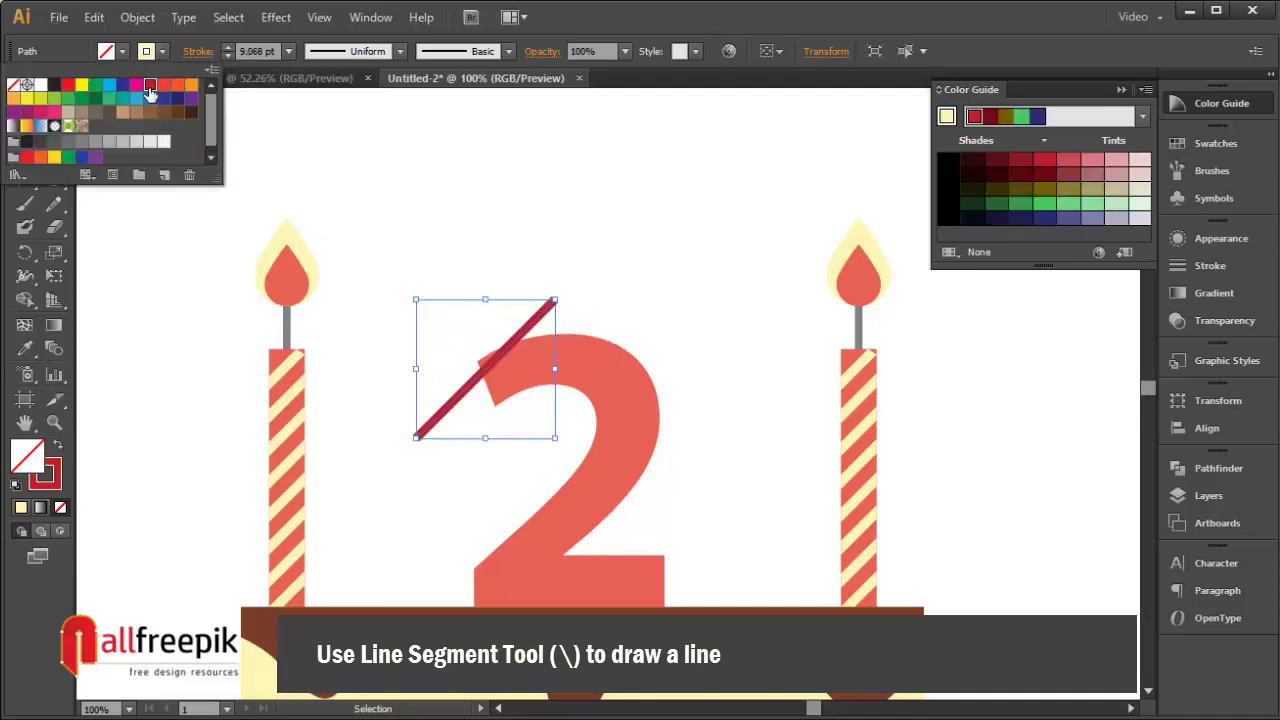
click(590, 176)
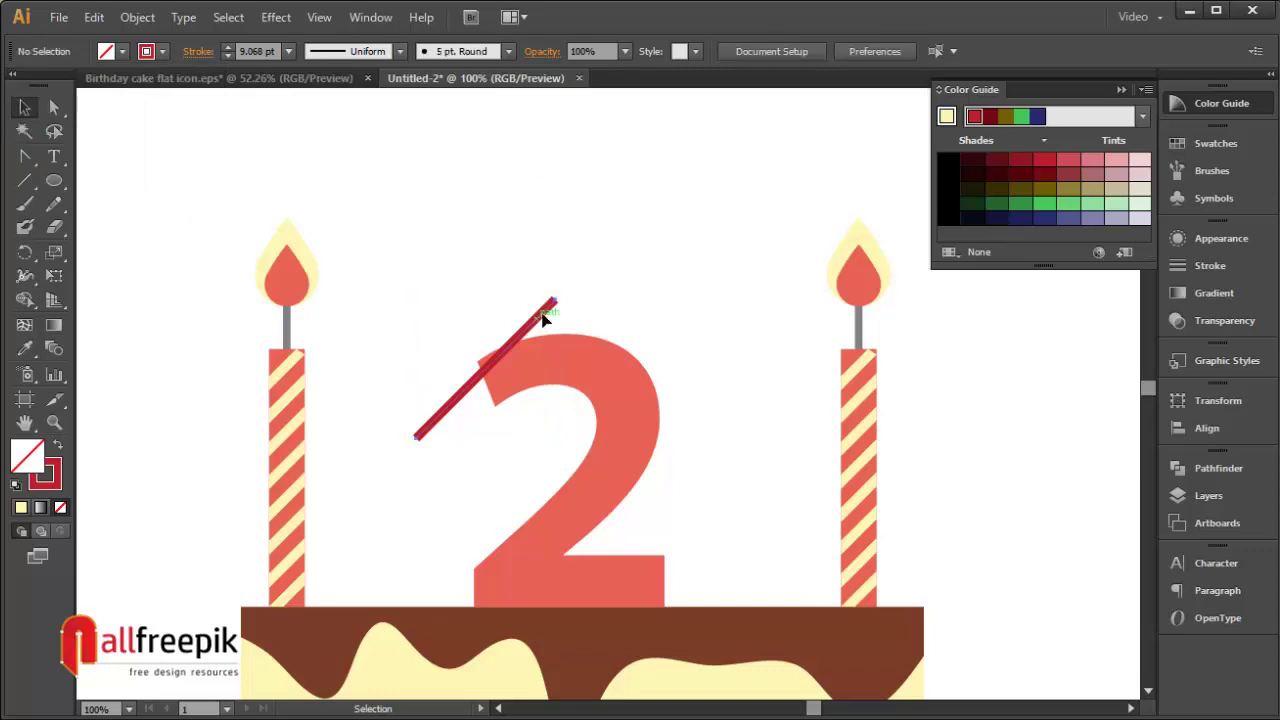
Copy the diagonal line alongside itself and repeat the duplication into a row of evenly spaced parallel stripes reaching past the number's base.
click(545, 318)
drag(538, 314, 590, 324)
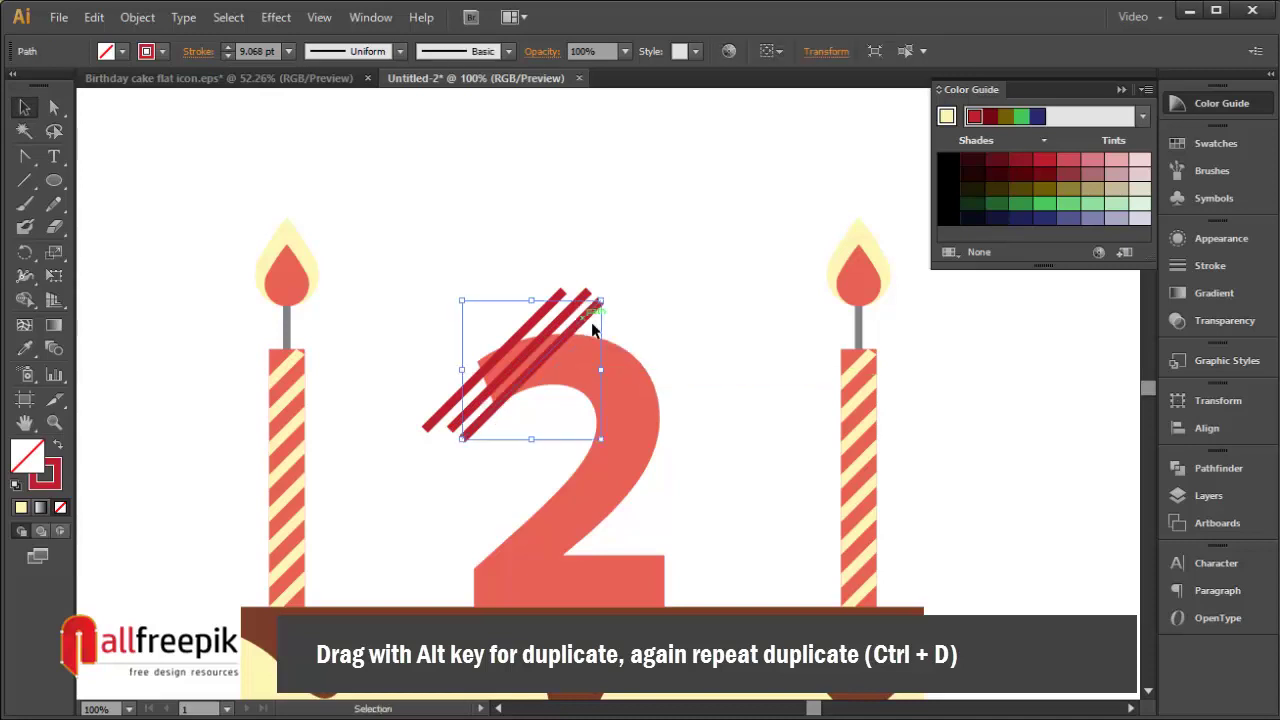
key(ctrl+d)
key(ctrl+d)
key(ctrl+d)
key(ctrl+d)
key(ctrl+d)
key(ctrl+d)
key(ctrl+d)
key(ctrl+d)
key(ctrl+d)
key(ctrl+d)
key(ctrl+d)
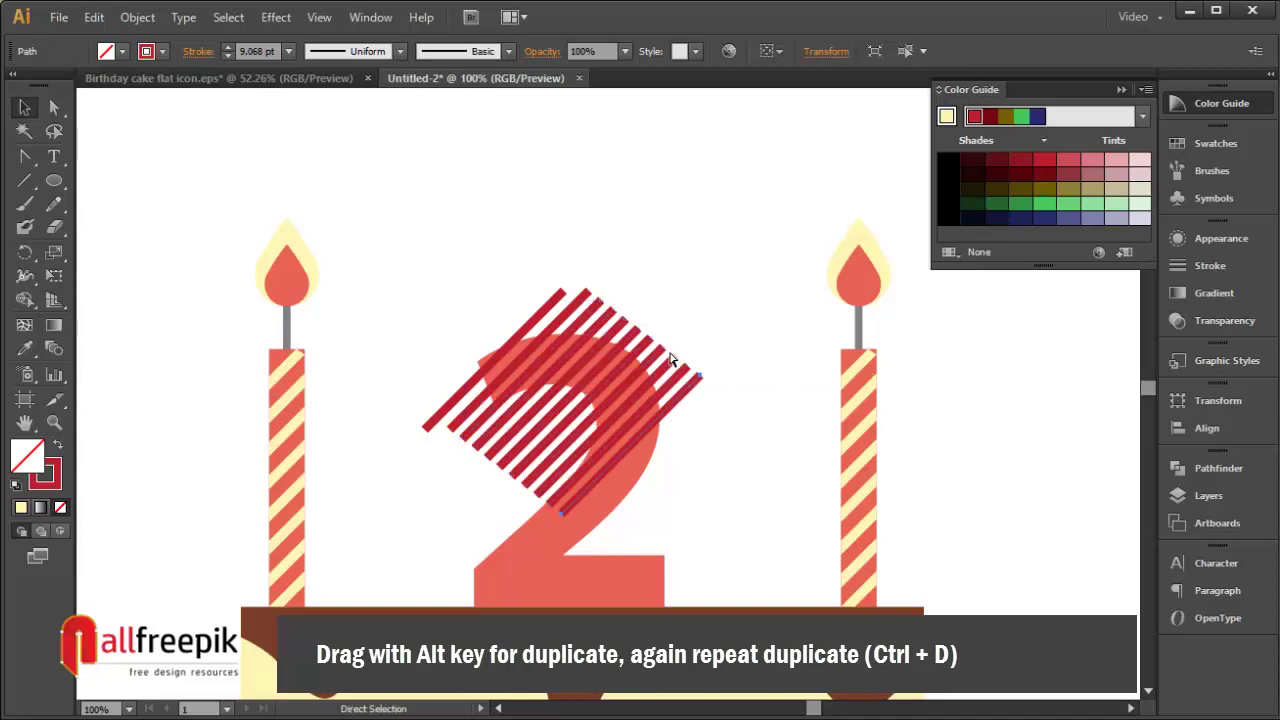
key(ctrl+d)
key(ctrl+d)
key(ctrl+d)
key(ctrl+d)
key(ctrl+d)
key(ctrl+d)
key(ctrl+d)
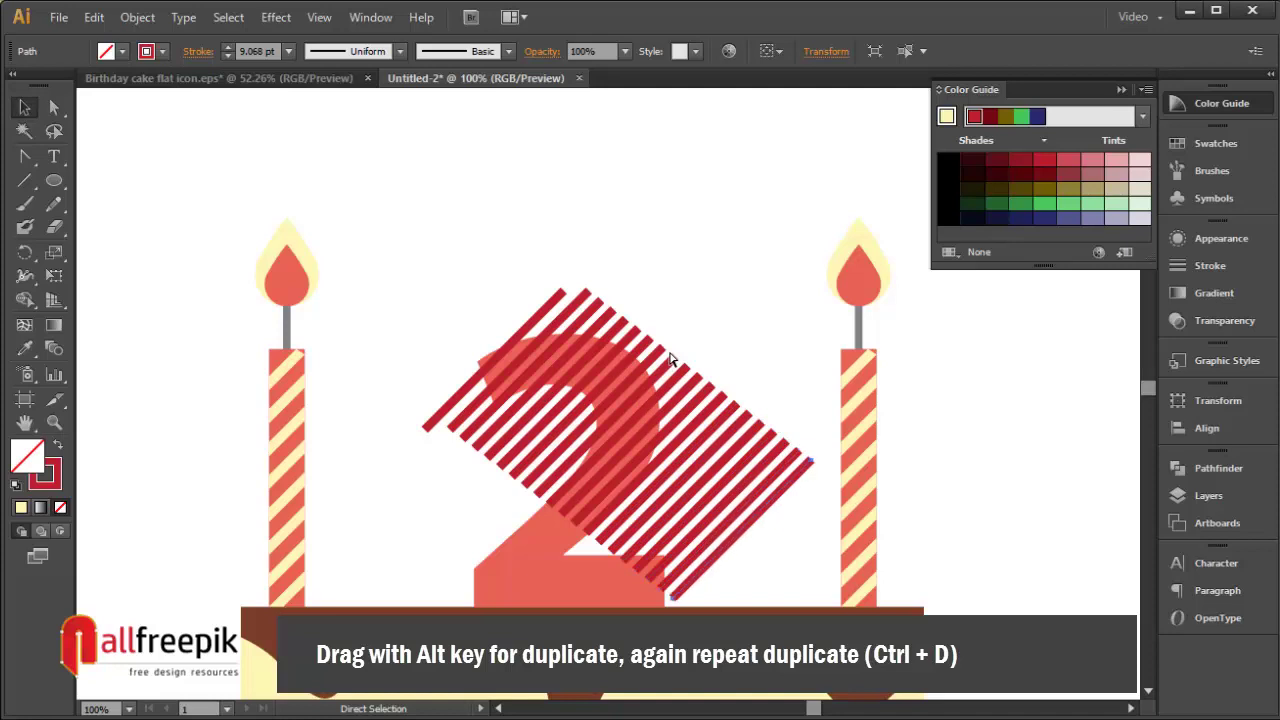
click(716, 320)
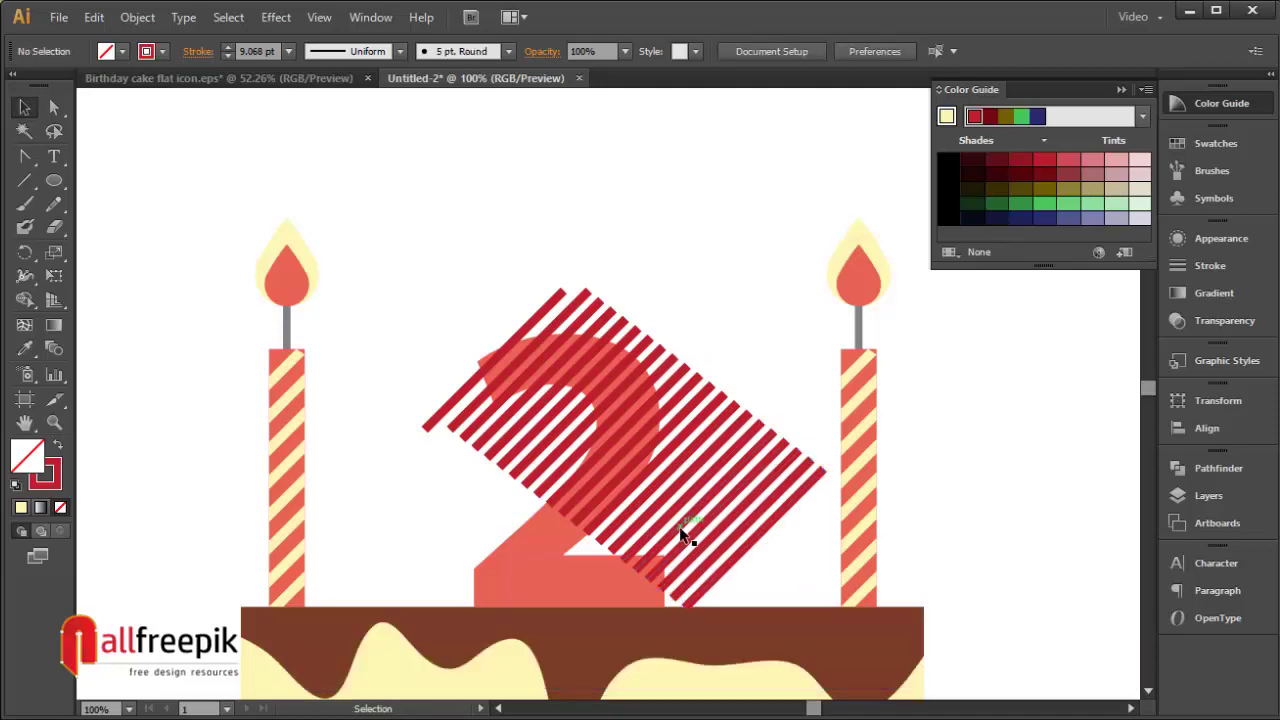
Select all the stripes without the number, then enlarge and rotate them slightly so they cover the whole number 2.
drag(781, 499, 791, 537)
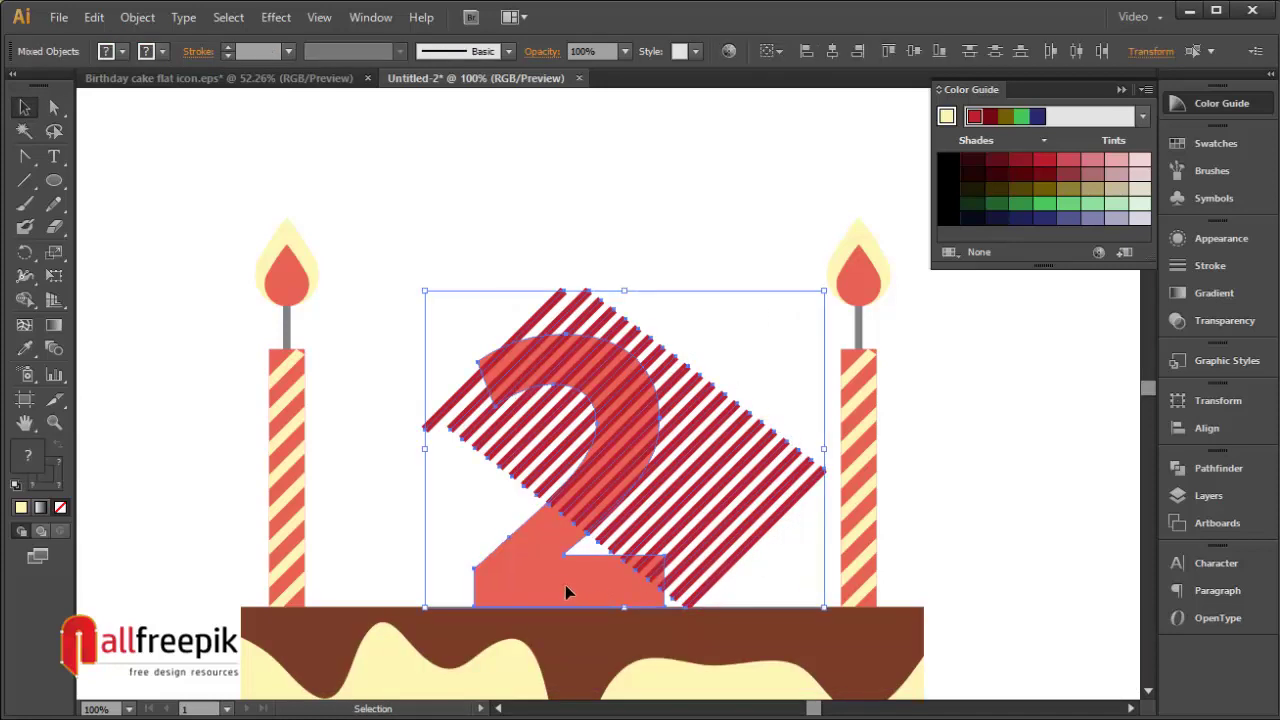
shift+click(563, 586)
drag(424, 607, 267, 672)
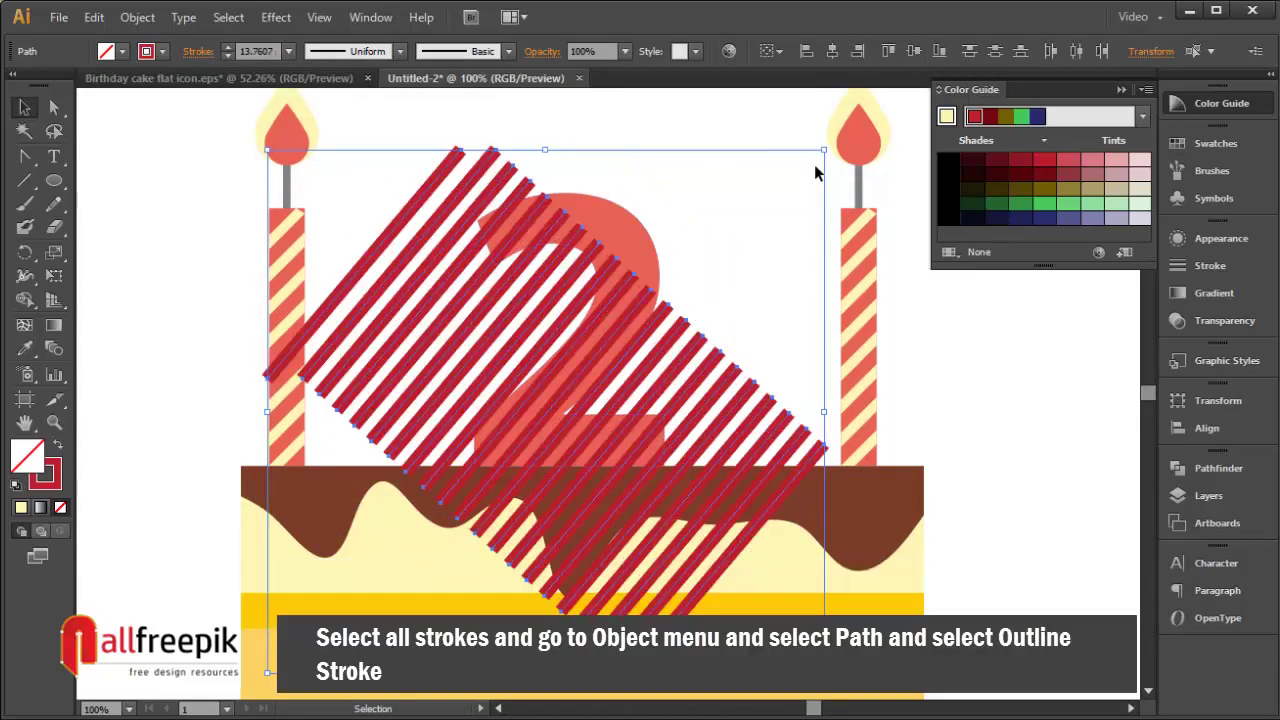
drag(825, 152, 817, 178)
drag(599, 386, 634, 340)
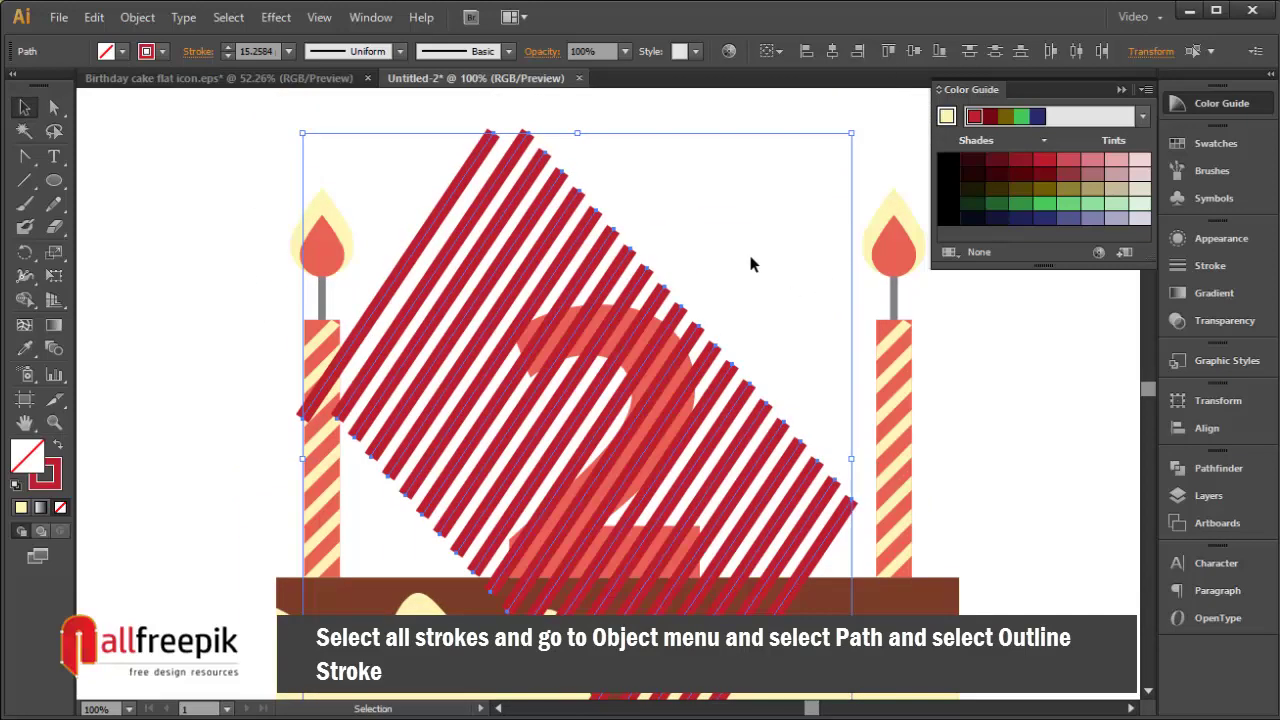
Convert all the stripe strokes to filled shapes with Outline Stroke.
click(137, 17)
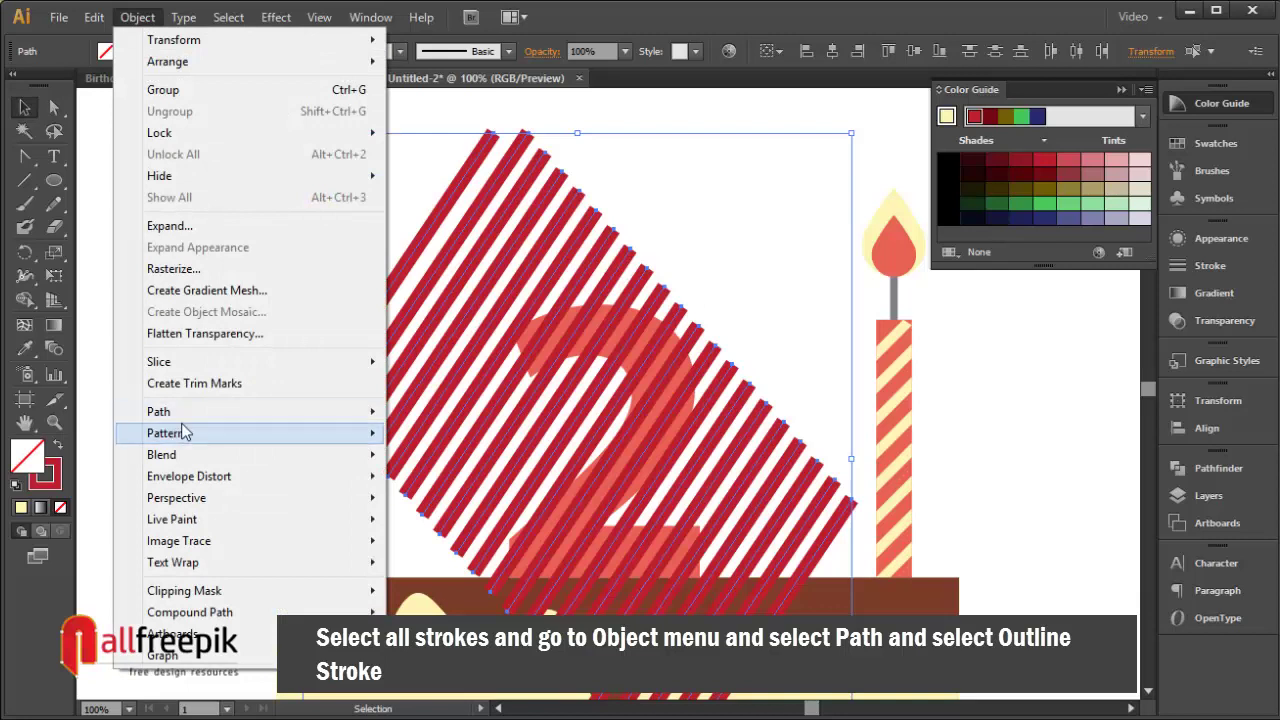
mouse_move(187, 412)
click(478, 464)
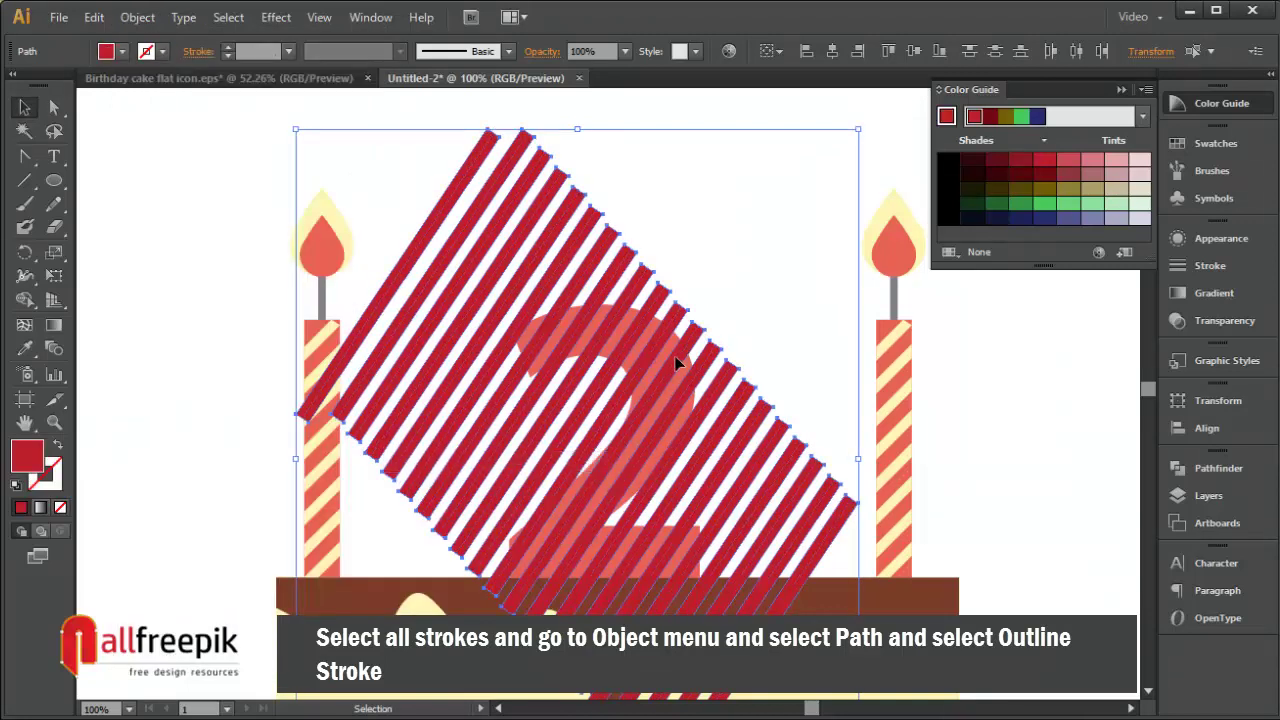
Select the stripes together with the number 2 and subtract the parts outside its right and upper edges with the Shape Builder tool.
shift+click(568, 316)
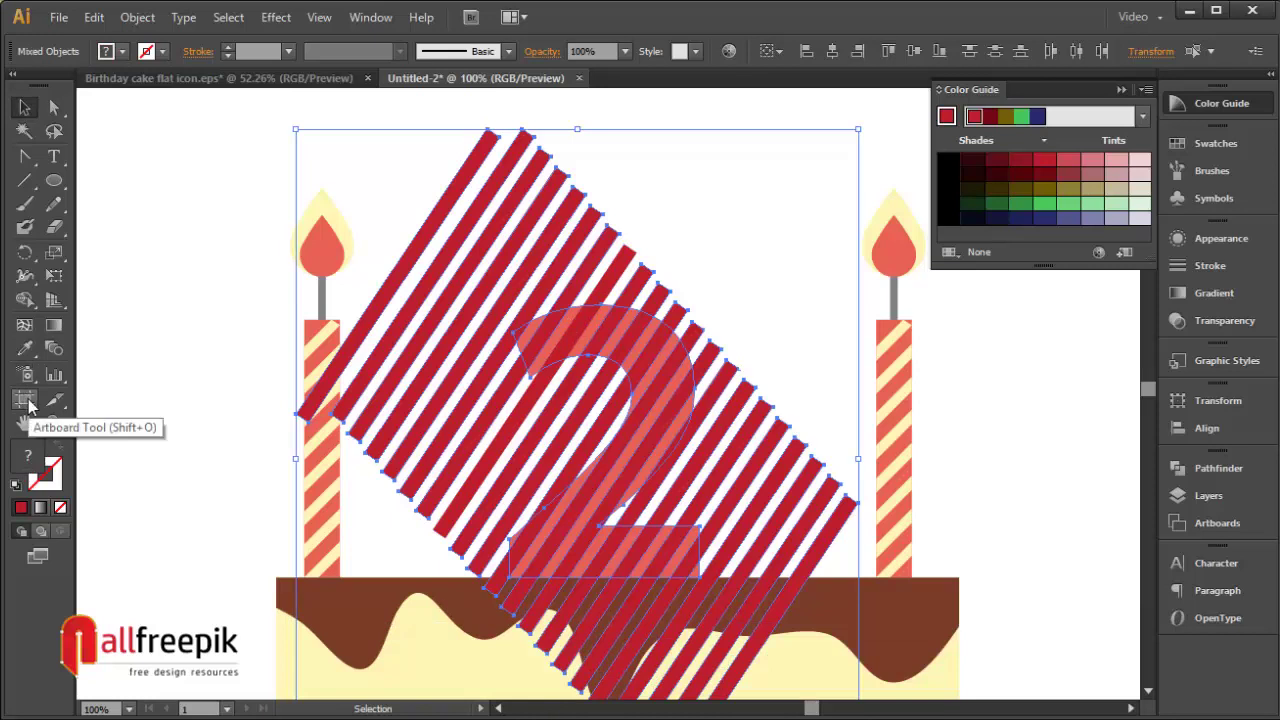
click(25, 299)
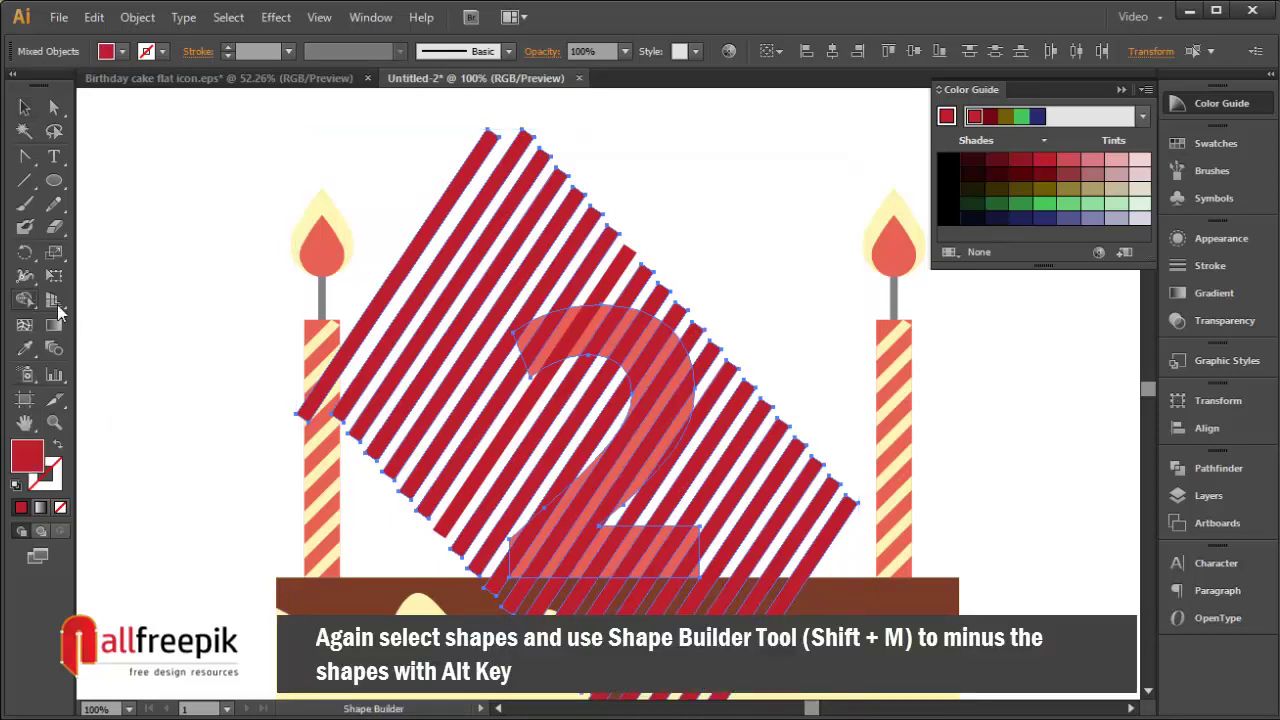
alt+click(713, 526)
alt+click(703, 500)
alt+click(690, 480)
alt+click(650, 499)
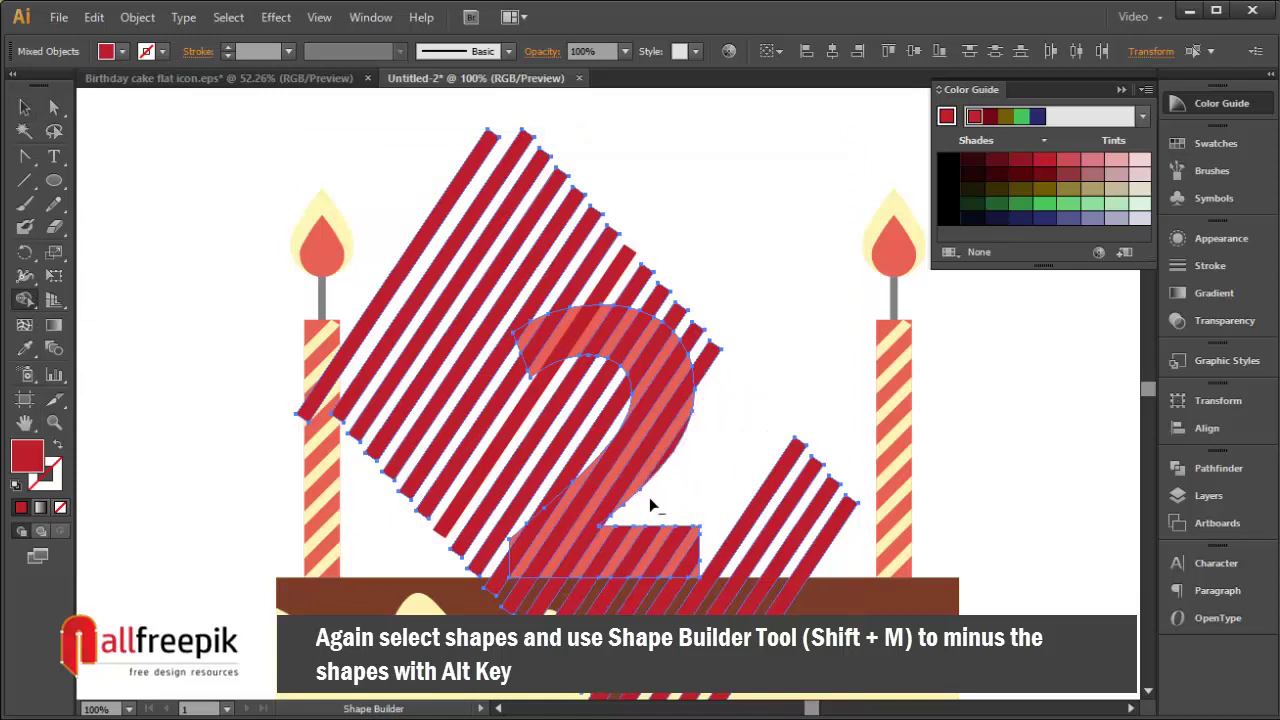
mouse_move(708, 378)
mouse_down()
mouse_move(694, 334)
mouse_move(657, 297)
mouse_move(580, 281)
mouse_up()
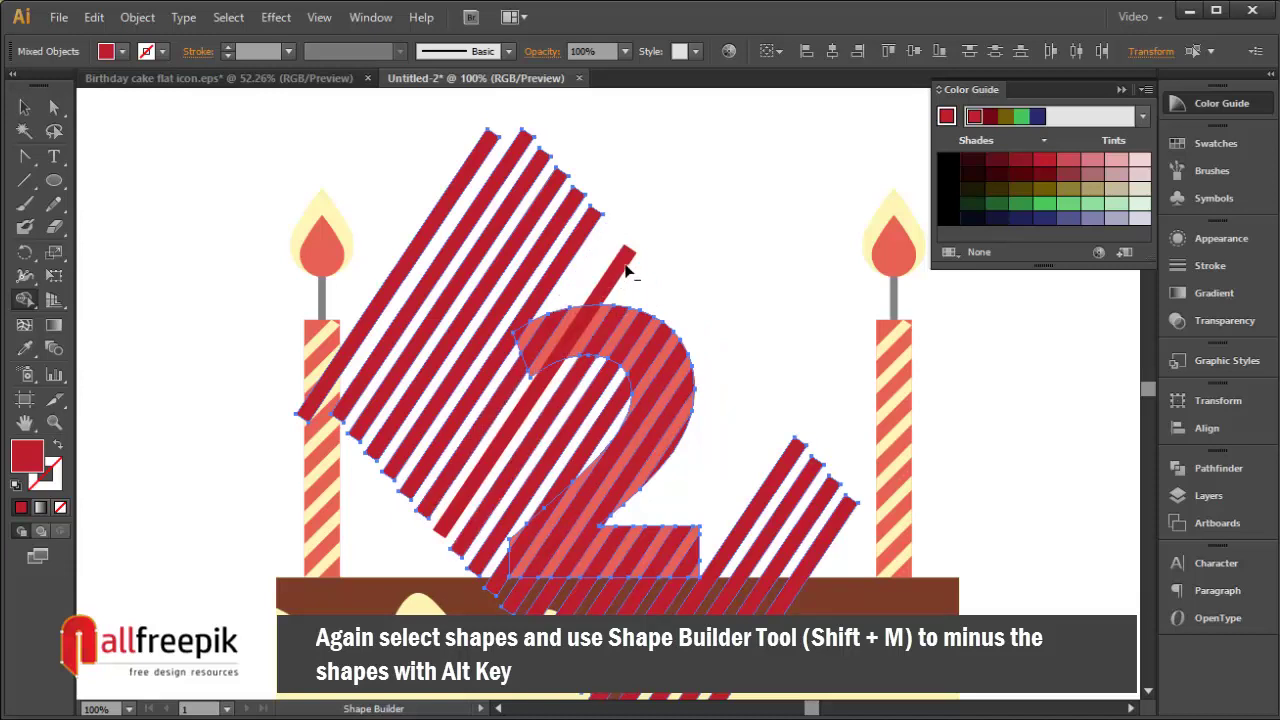
Subtract the stripe parts inside the number's curve, beside it and below its base with the Shape Builder tool.
mouse_move(538, 412)
mouse_down()
mouse_move(498, 392)
mouse_move(575, 403)
mouse_up()
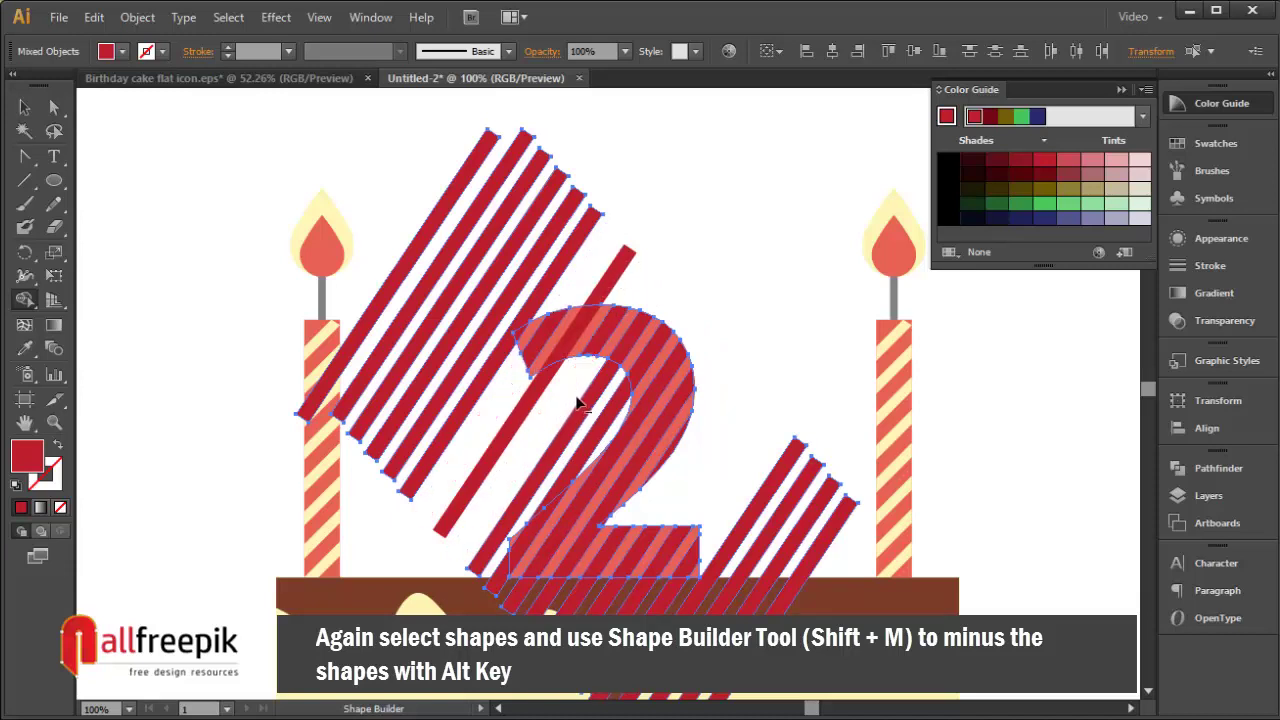
alt+click(585, 399)
alt+click(604, 415)
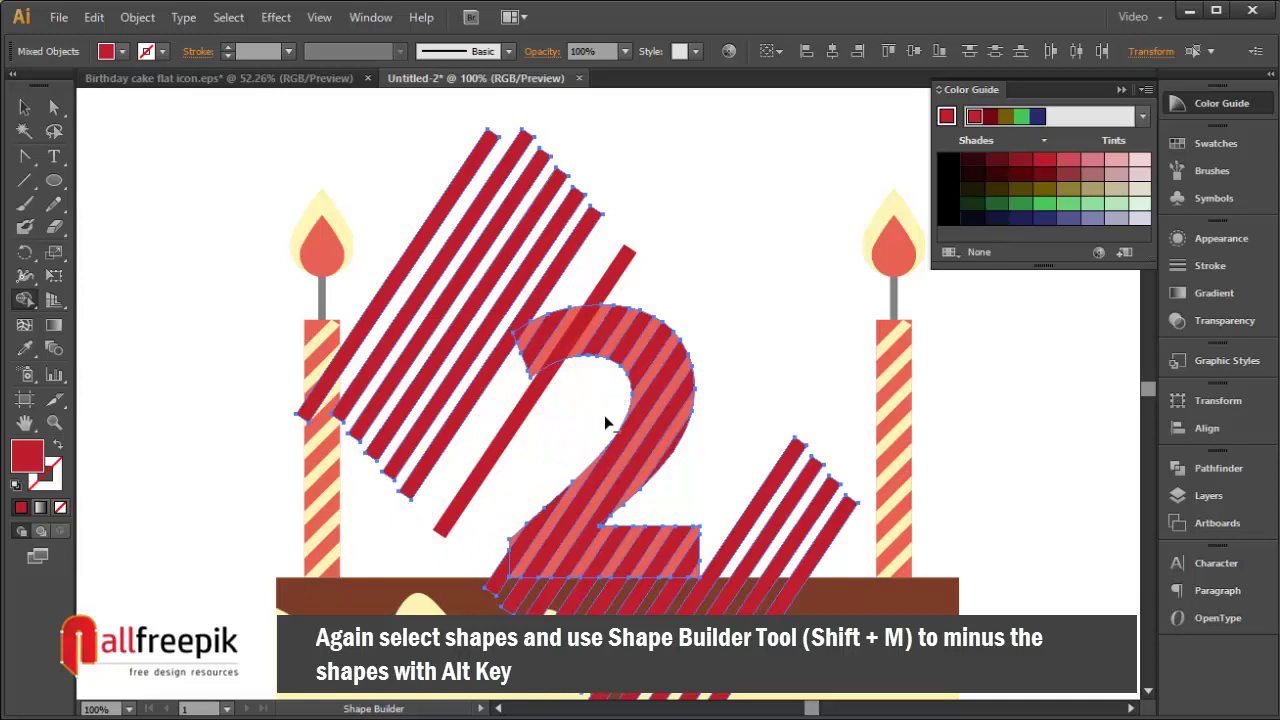
alt+click(503, 586)
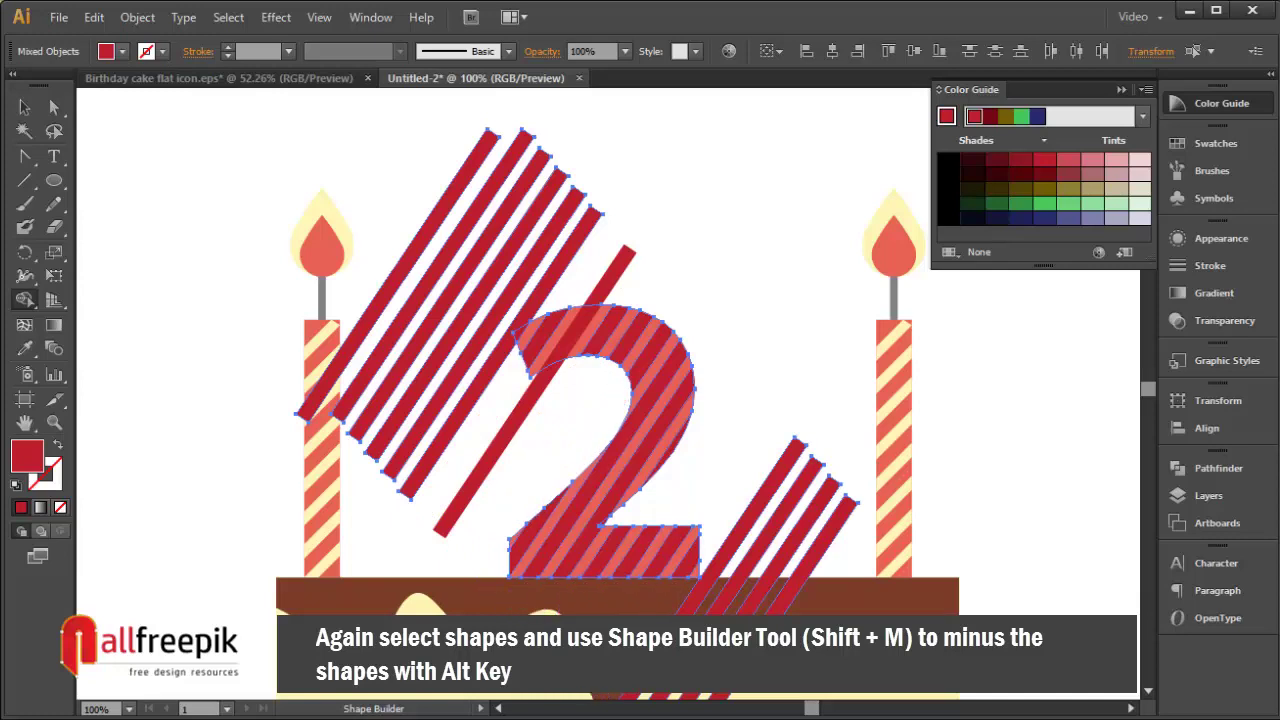
alt+click(719, 550)
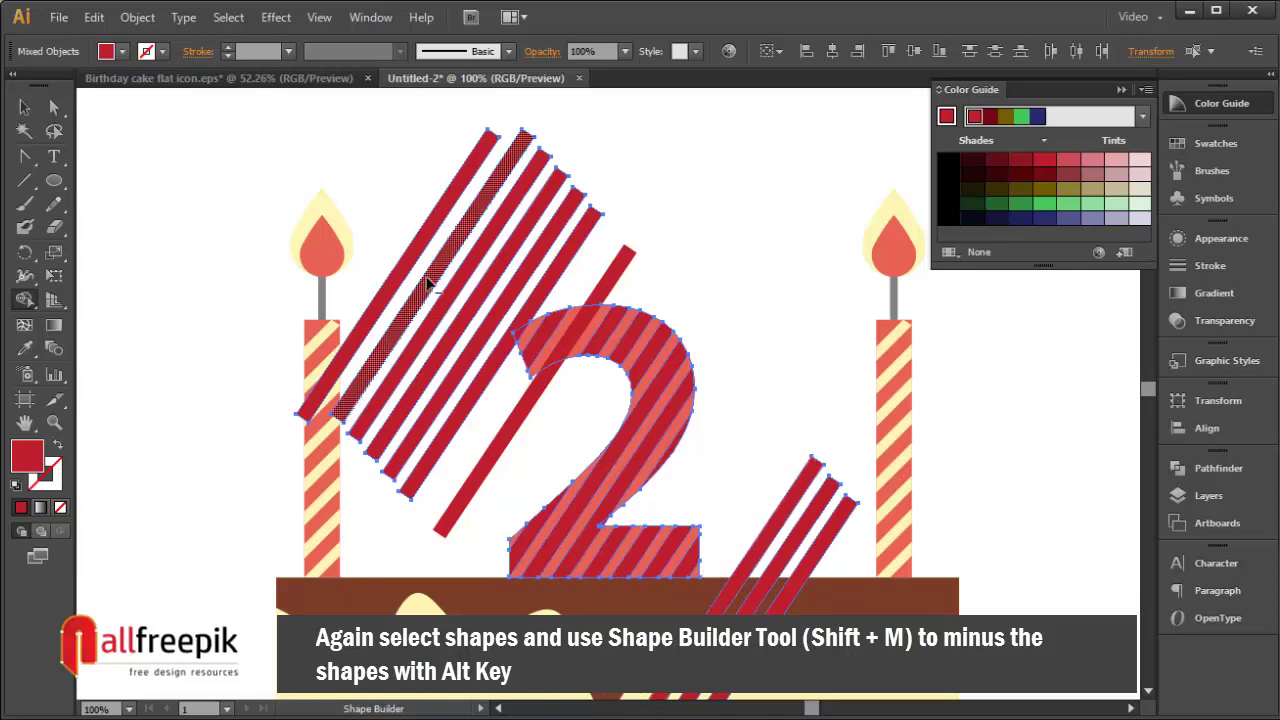
alt+click(500, 366)
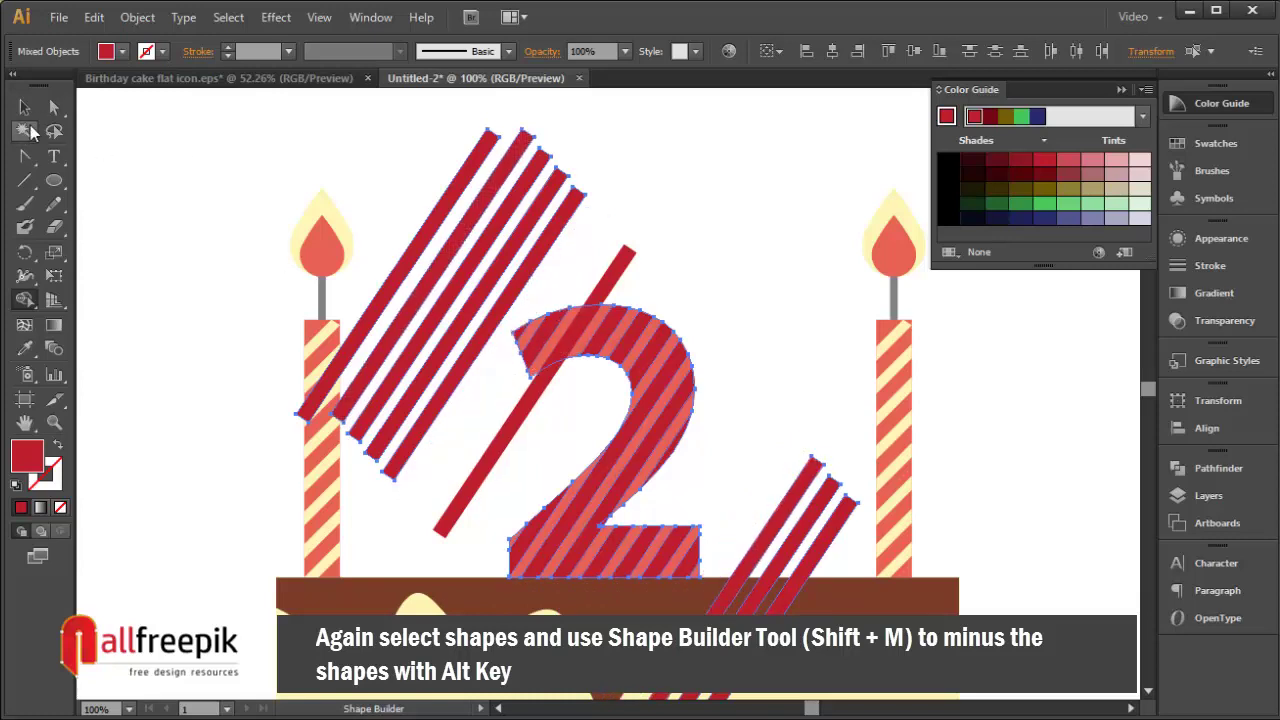
Select the one untrimmed stripe with the number 2 and subtract its overhanging ends with the Shape Builder tool.
click(25, 107)
click(632, 292)
click(607, 286)
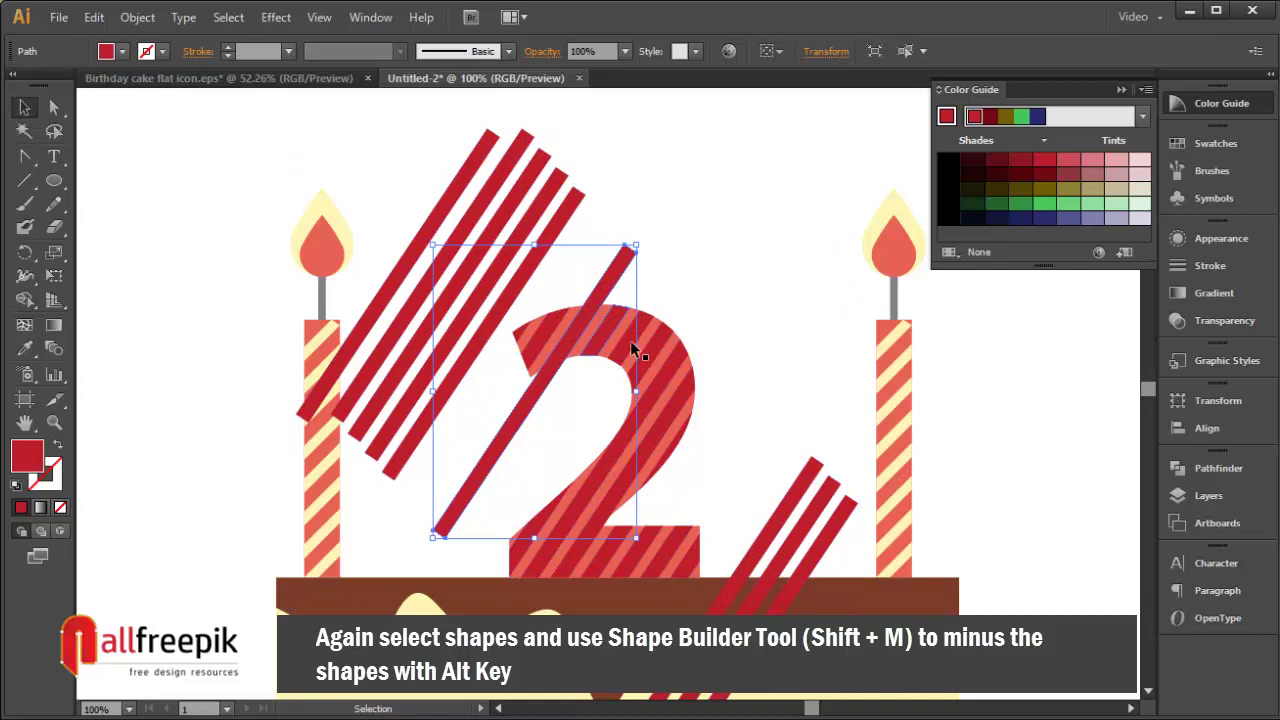
shift+click(694, 372)
click(588, 272)
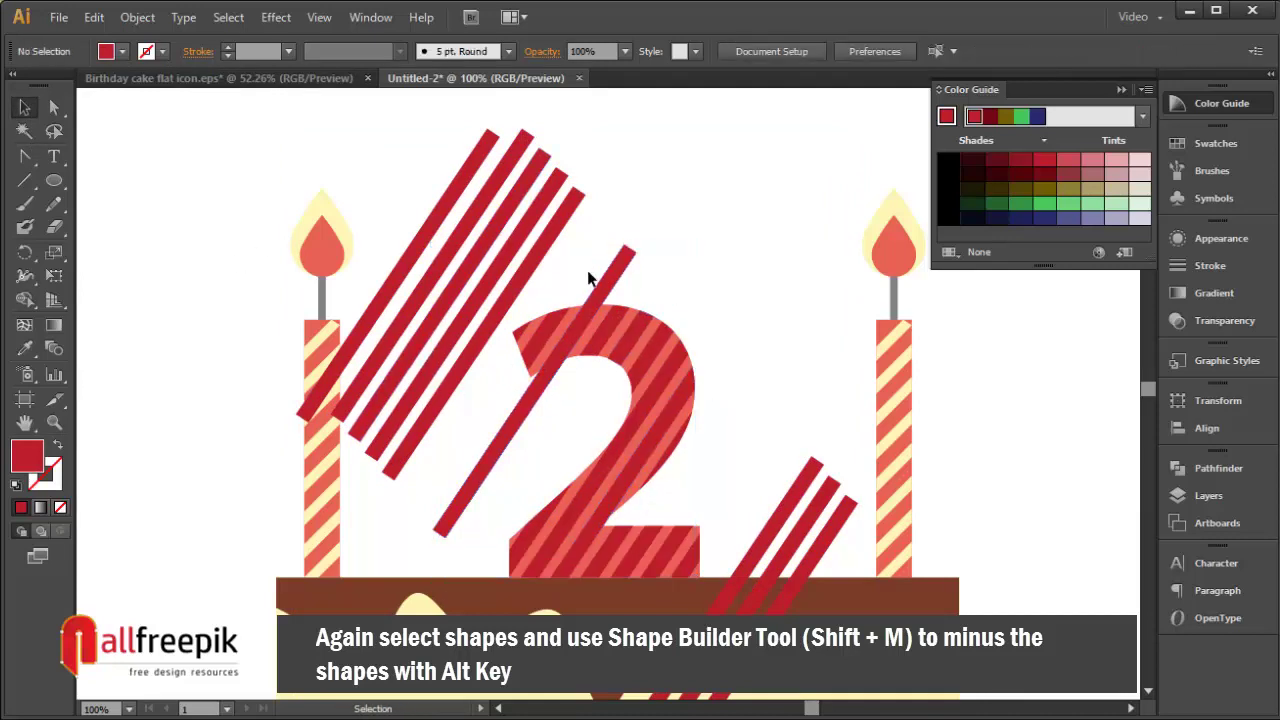
drag(595, 313, 597, 316)
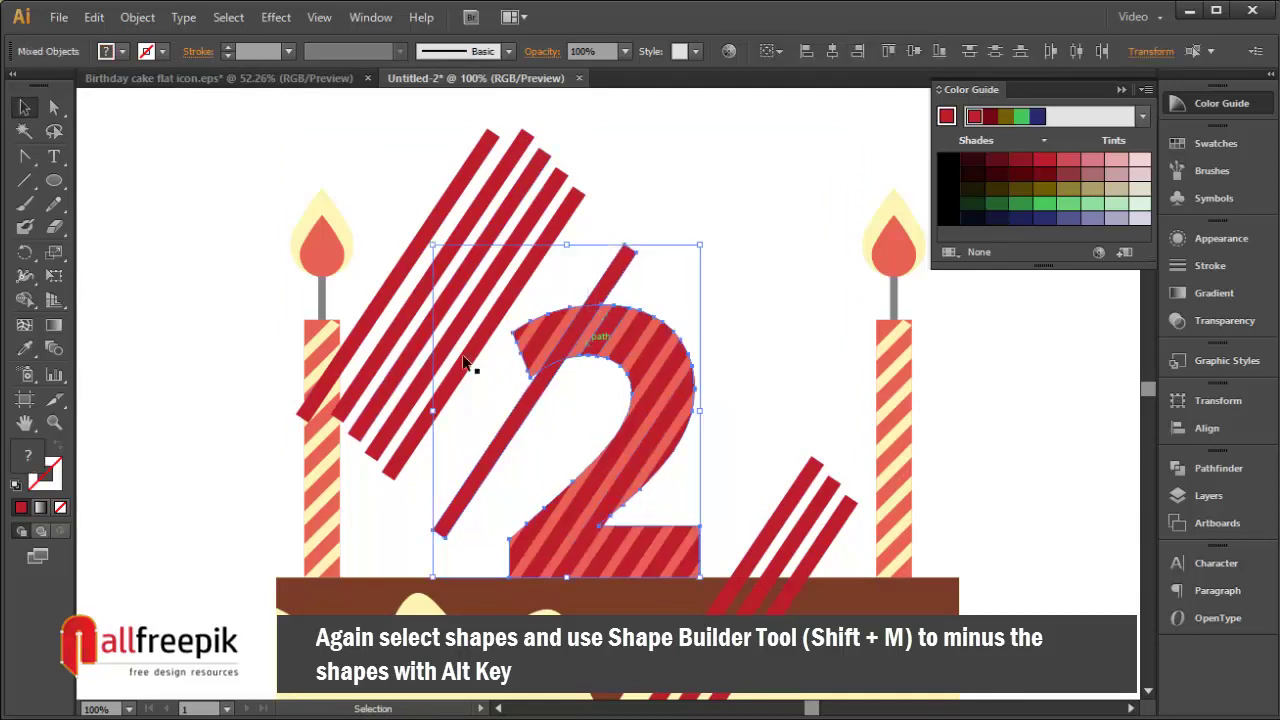
click(25, 299)
alt+click(615, 287)
alt+click(528, 400)
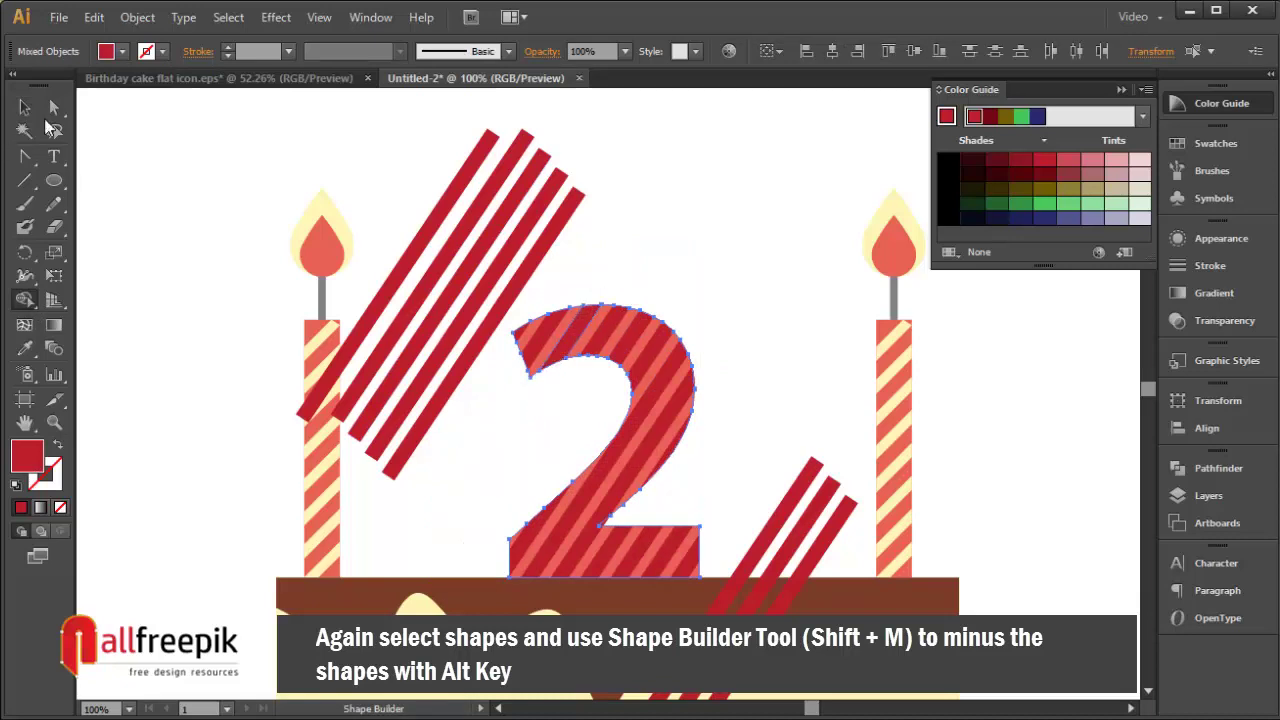
Delete the leftover stripe groups on both sides of the number 2.
click(25, 107)
drag(641, 134, 406, 214)
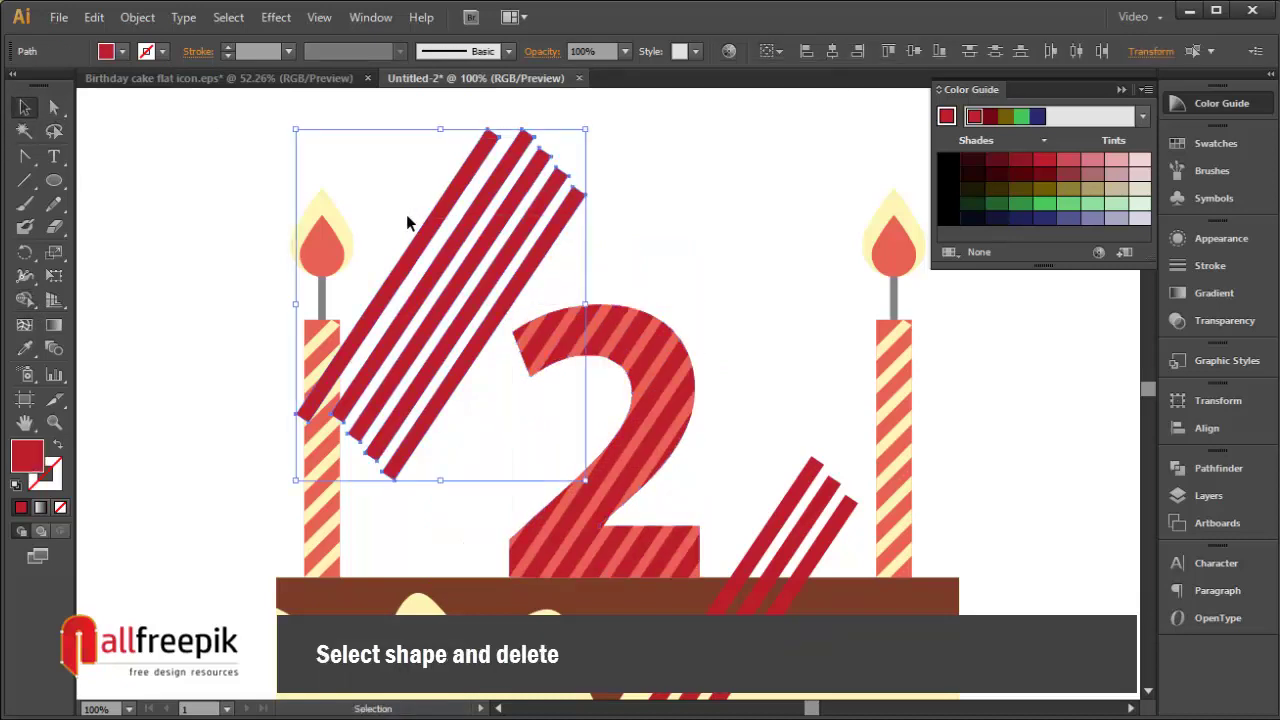
key(Delete)
drag(872, 527, 874, 528)
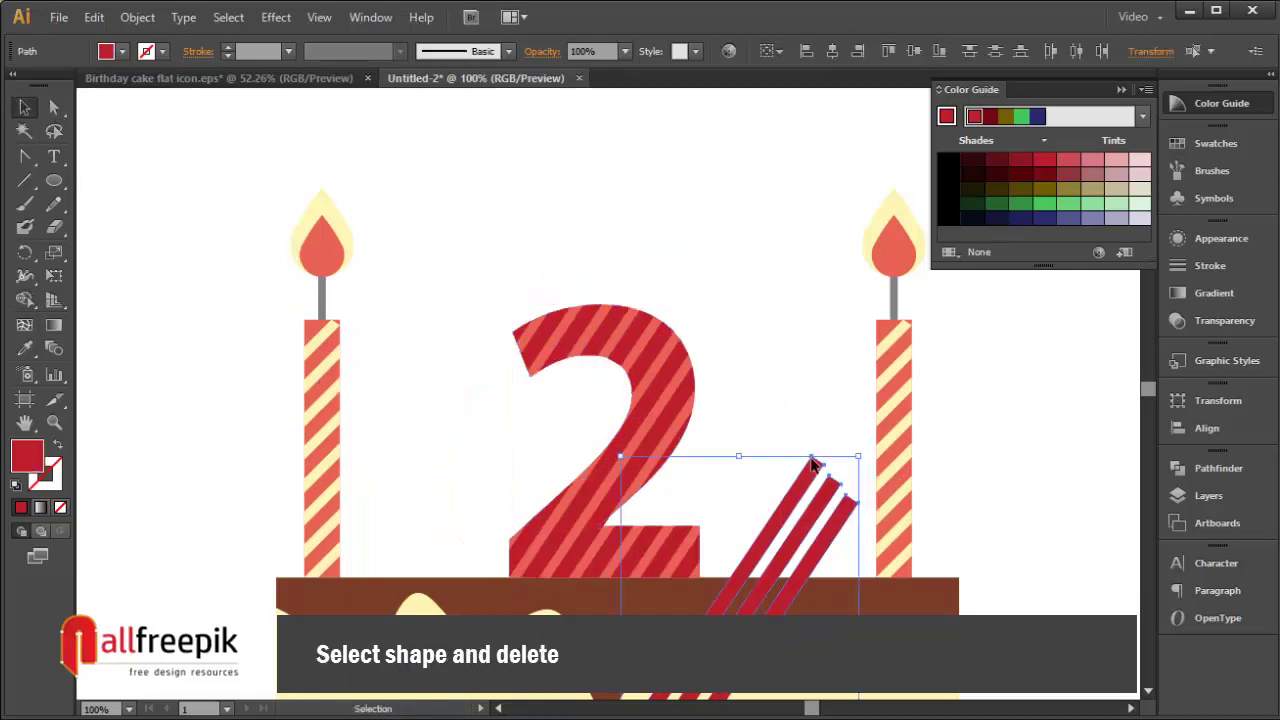
key(Delete)
Offset the number 2's path by 4 pt with miter joins and a miter limit of 4.
click(647, 332)
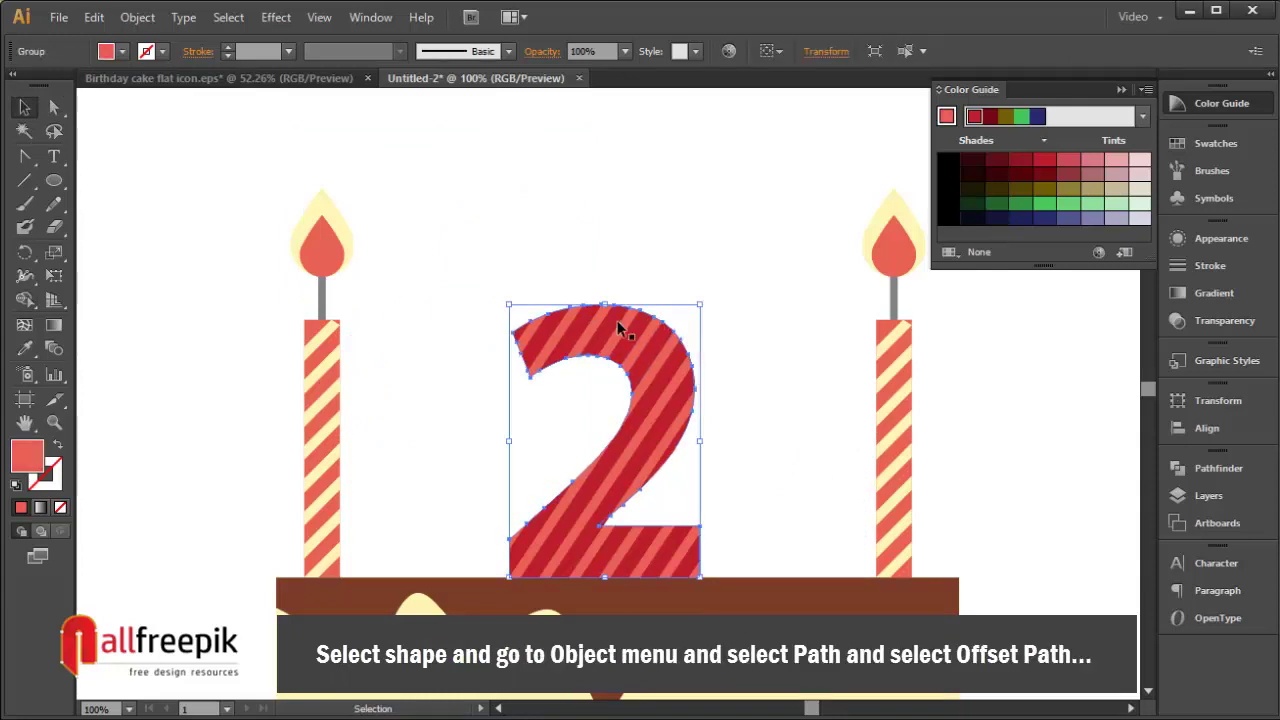
click(137, 18)
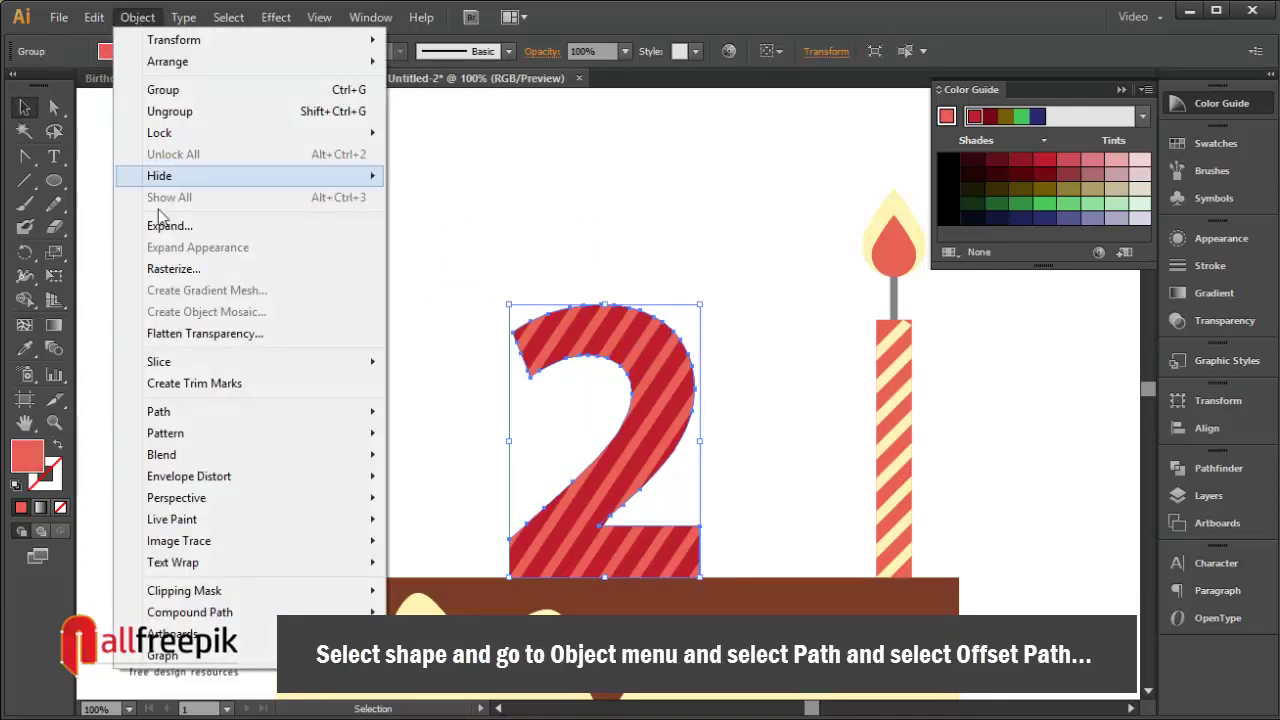
mouse_move(213, 415)
click(461, 483)
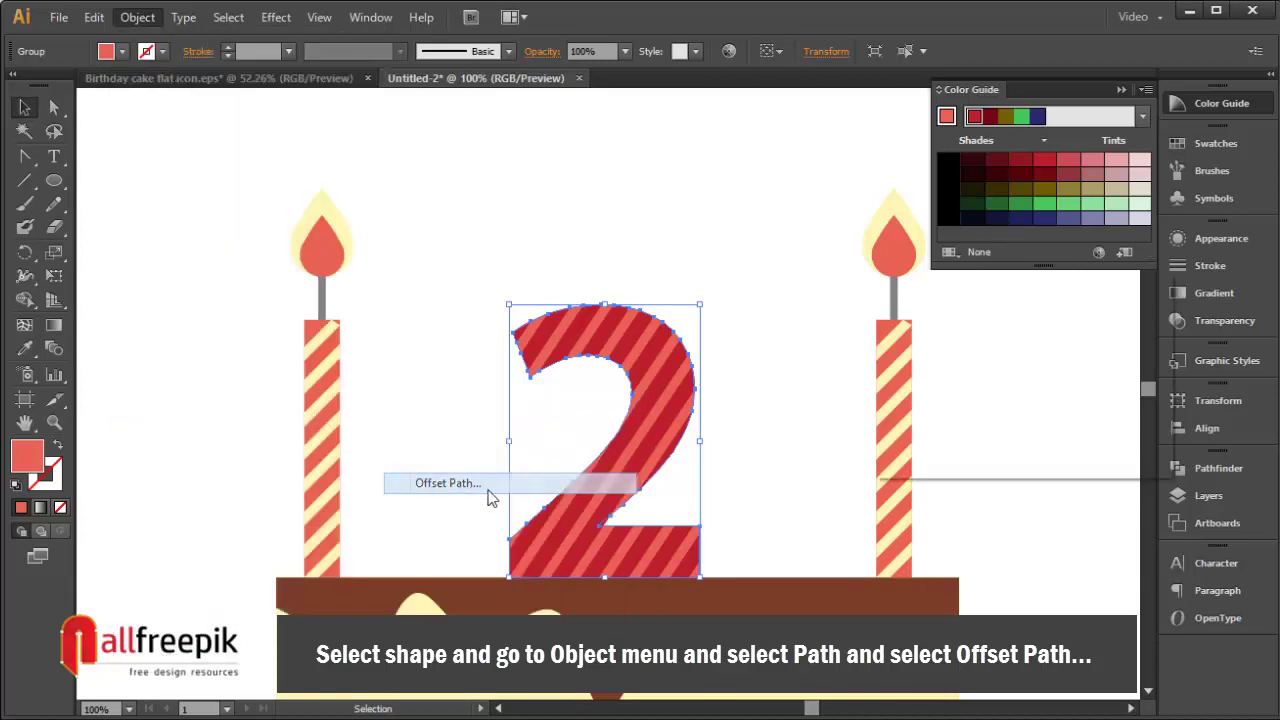
click(898, 432)
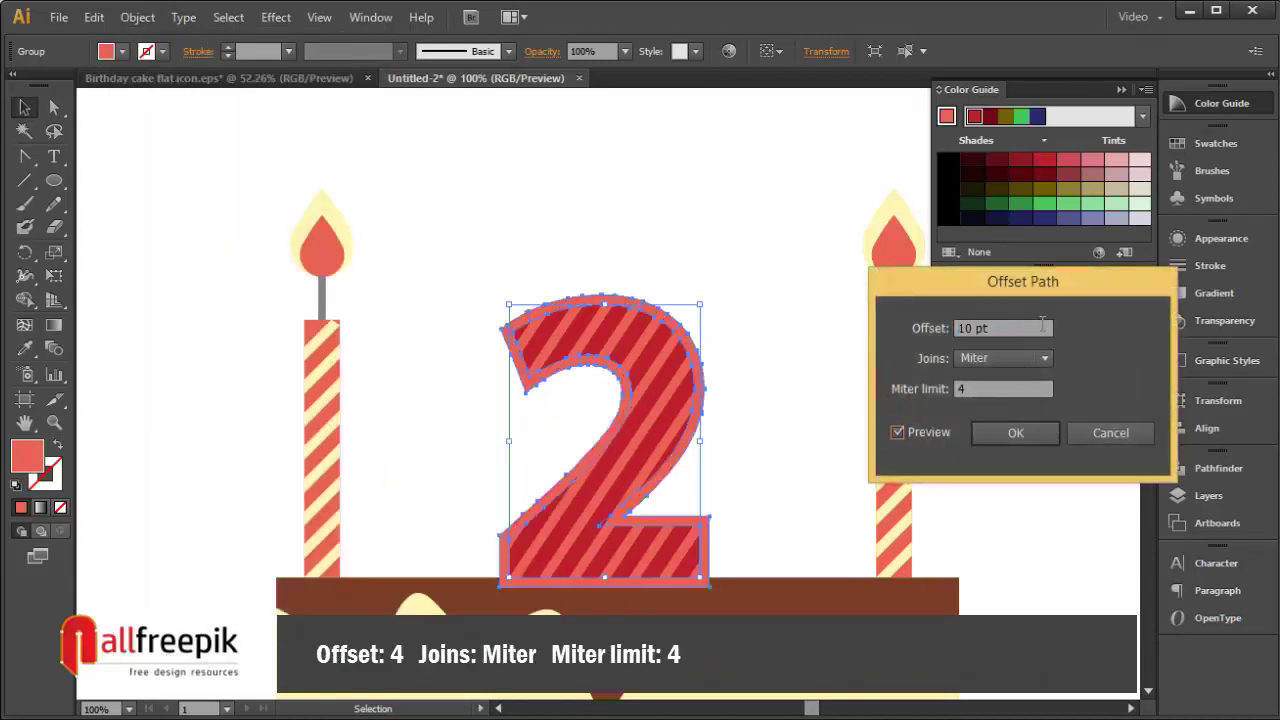
text(2)
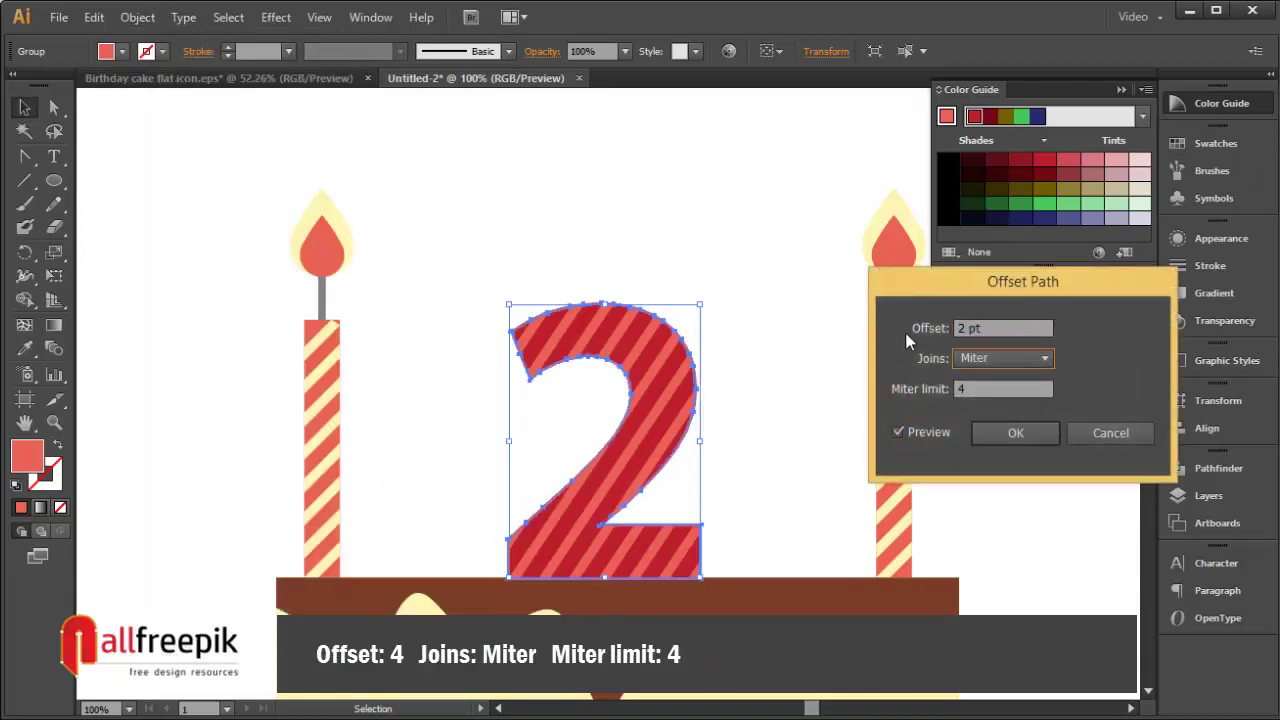
text(4)
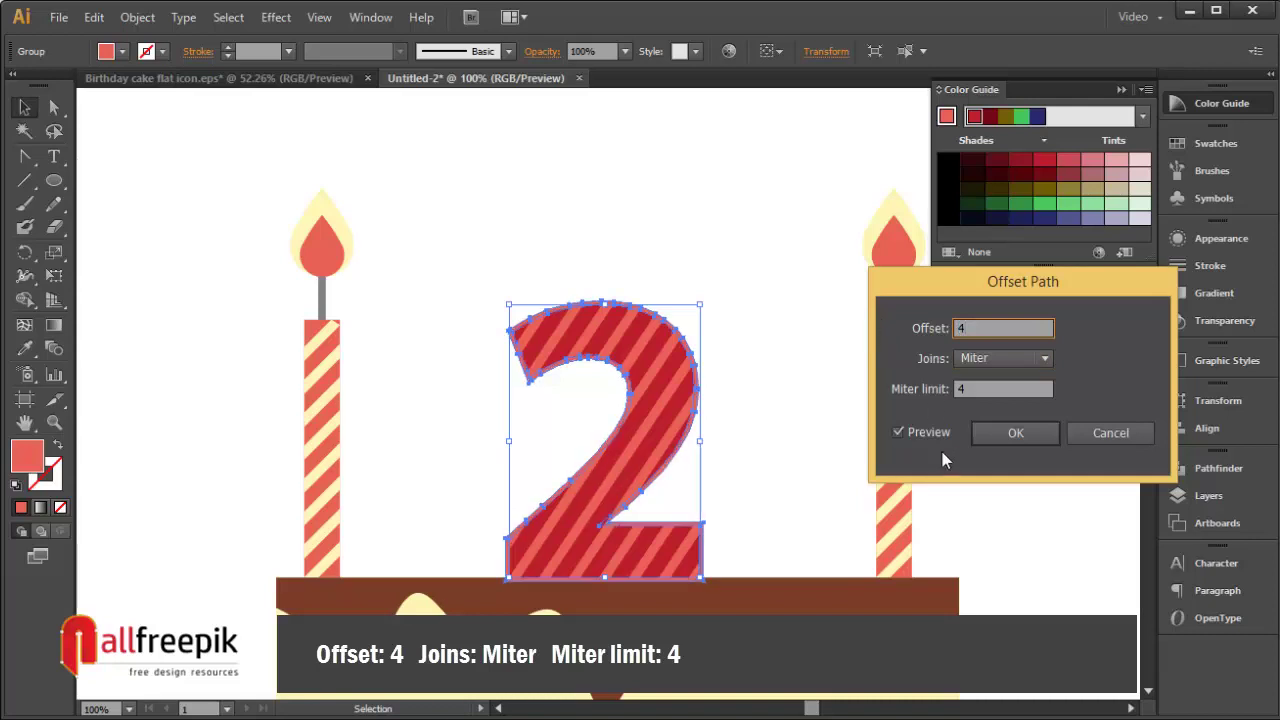
click(1040, 434)
Select the whole number 2 with its outline and stripes and nudge it so its base rests on the cake's top edge.
drag(747, 282, 415, 562)
key(v)
drag(614, 563, 623, 555)
key(ctrl+space)
drag(741, 515, 486, 650)
drag(602, 305, 603, 312)
key(ctrl+alt+space)
ctrl+alt+click(585, 297)
ctrl+alt+click(585, 297)
ctrl+alt+click(585, 297)
ctrl+alt+click(585, 297)
ctrl+alt+click(585, 297)
ctrl+alt+click(585, 297)
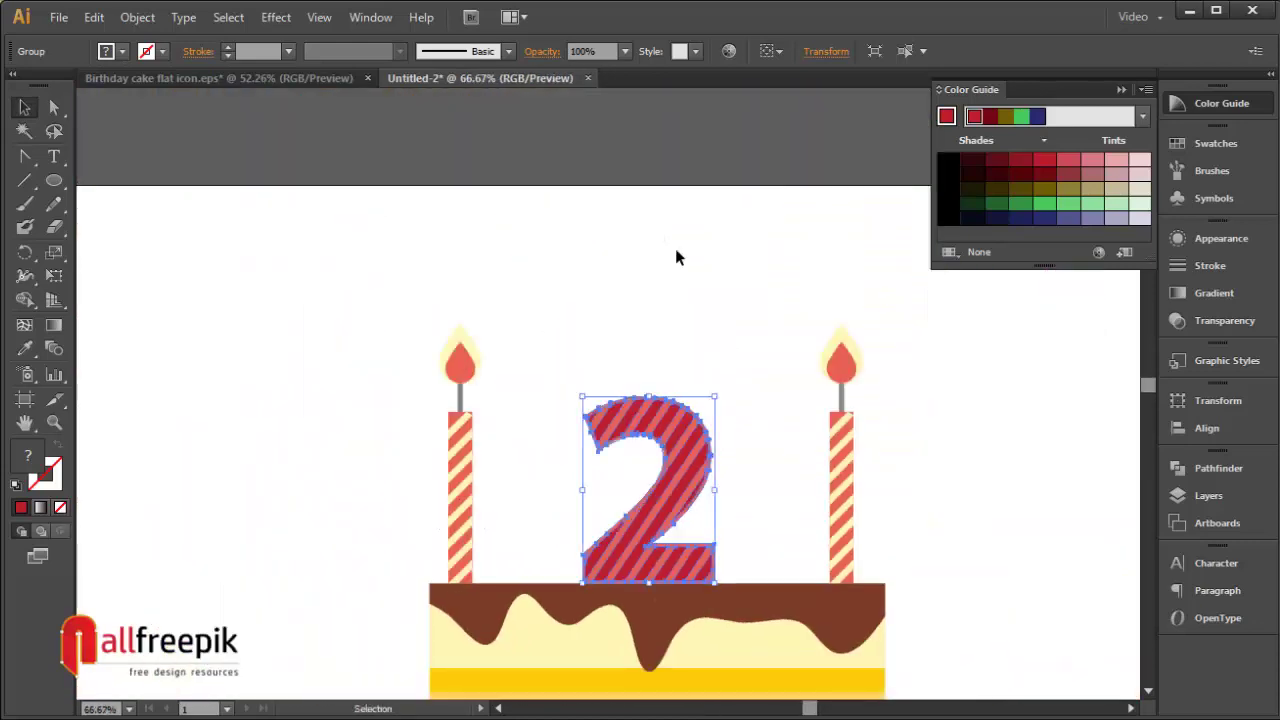
click(676, 256)
Ungroup the right candle twice so that its flame and wick separate from the striped body.
key(space)
drag(706, 349, 575, 336)
key(ctrl+space)
drag(189, 241, 840, 650)
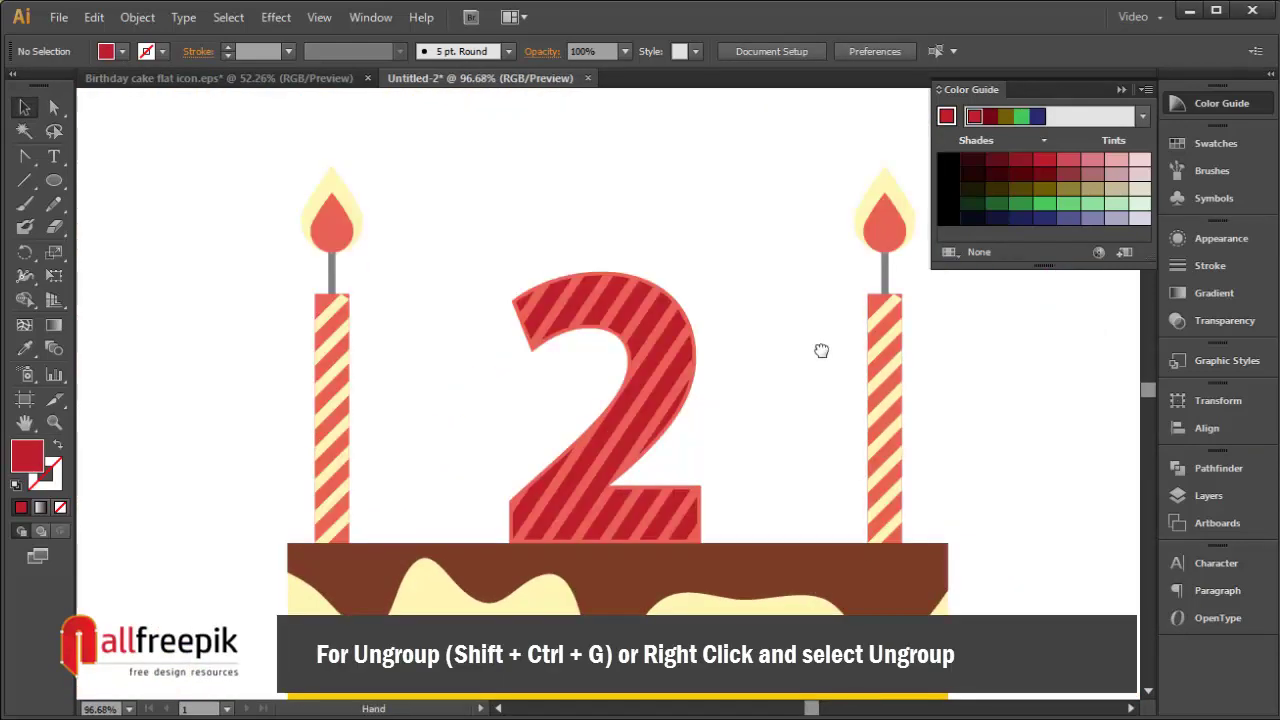
drag(821, 350, 743, 412)
click(817, 314)
right_click(805, 285)
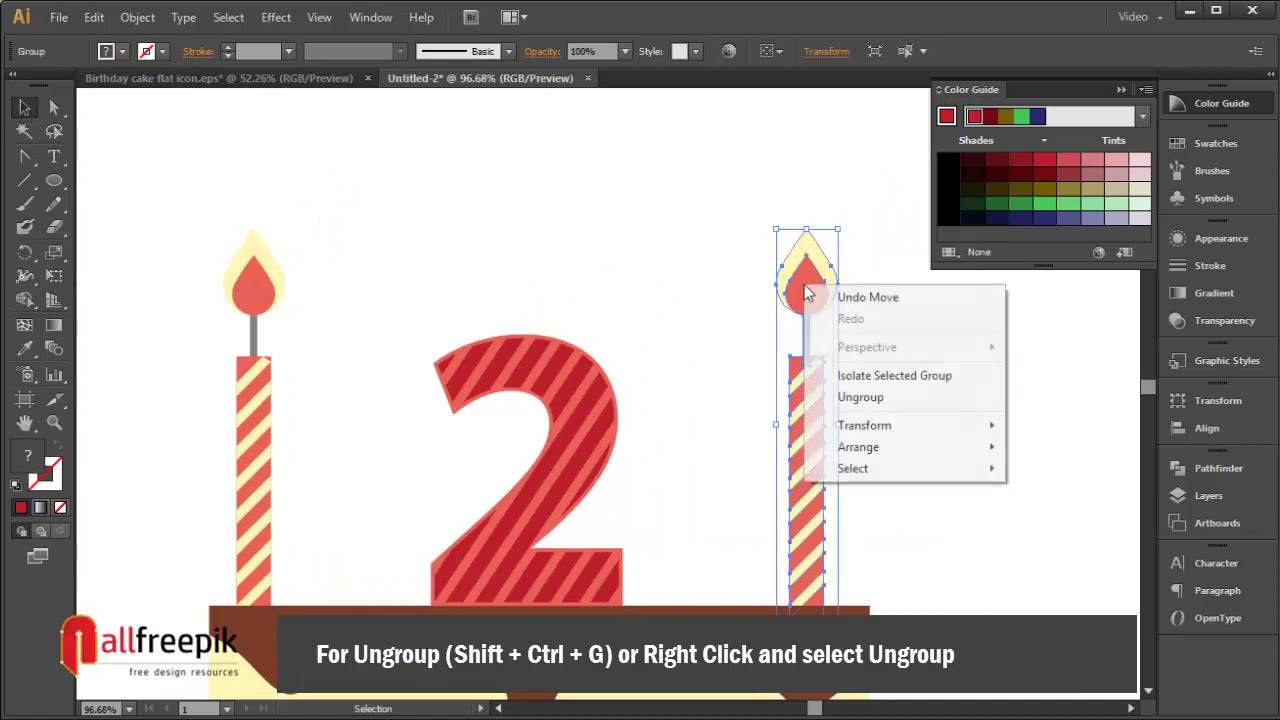
click(875, 400)
click(865, 238)
click(818, 282)
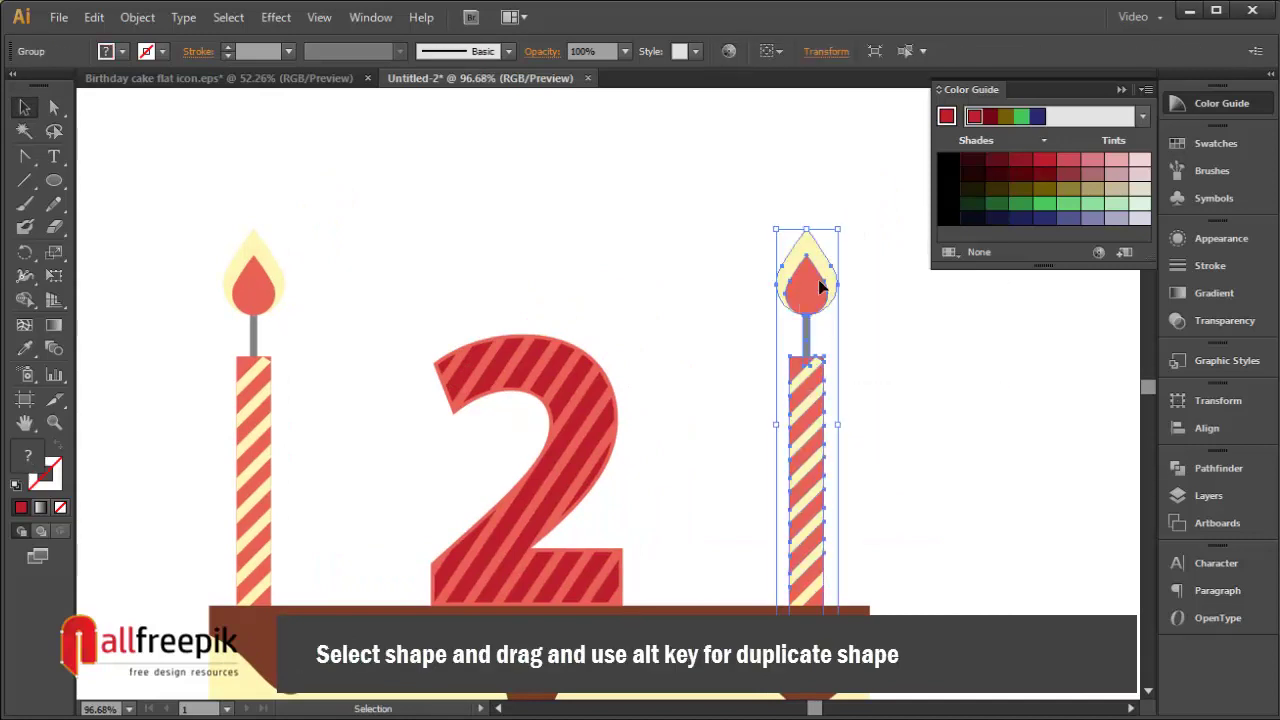
right_click(840, 280)
click(900, 392)
Duplicate the right candle's flame and wick and place the copy at the top of the number 2.
click(831, 256)
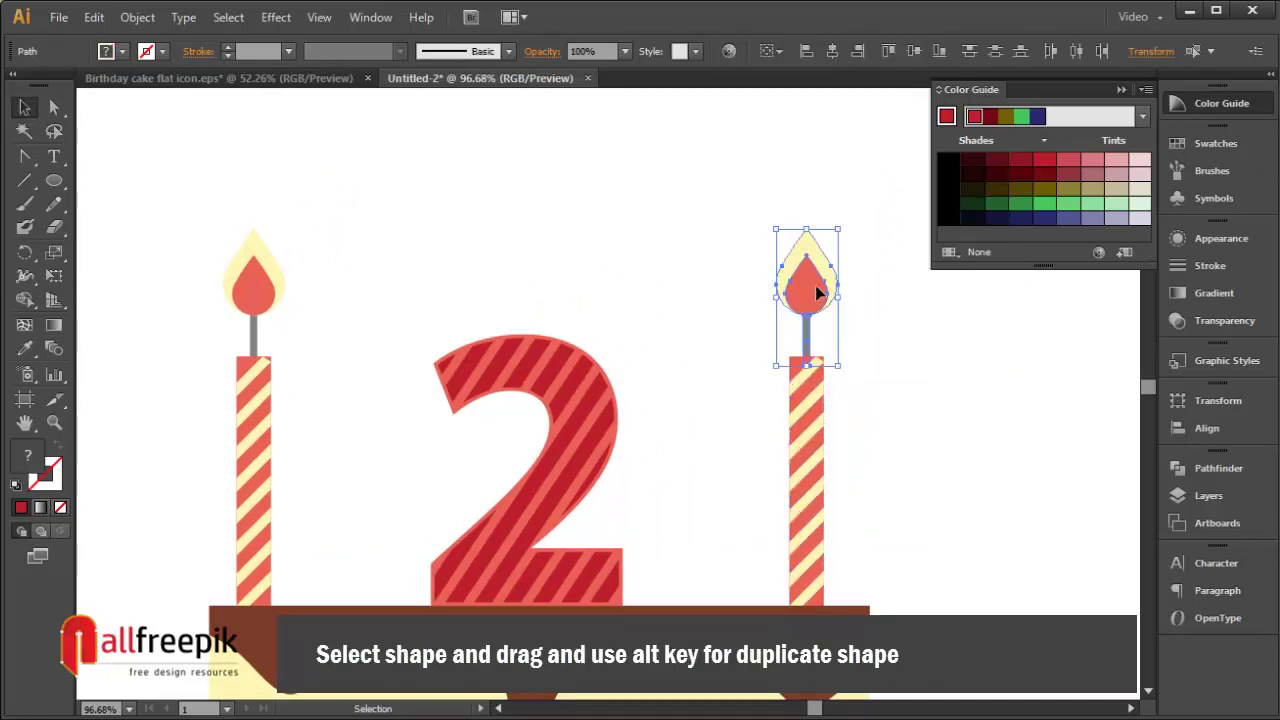
drag(819, 290, 535, 290)
click(652, 253)
Copy the chocolate icing shape, paste it in back and move the pasted copy slightly down.
scroll(674, 369, down, 5)
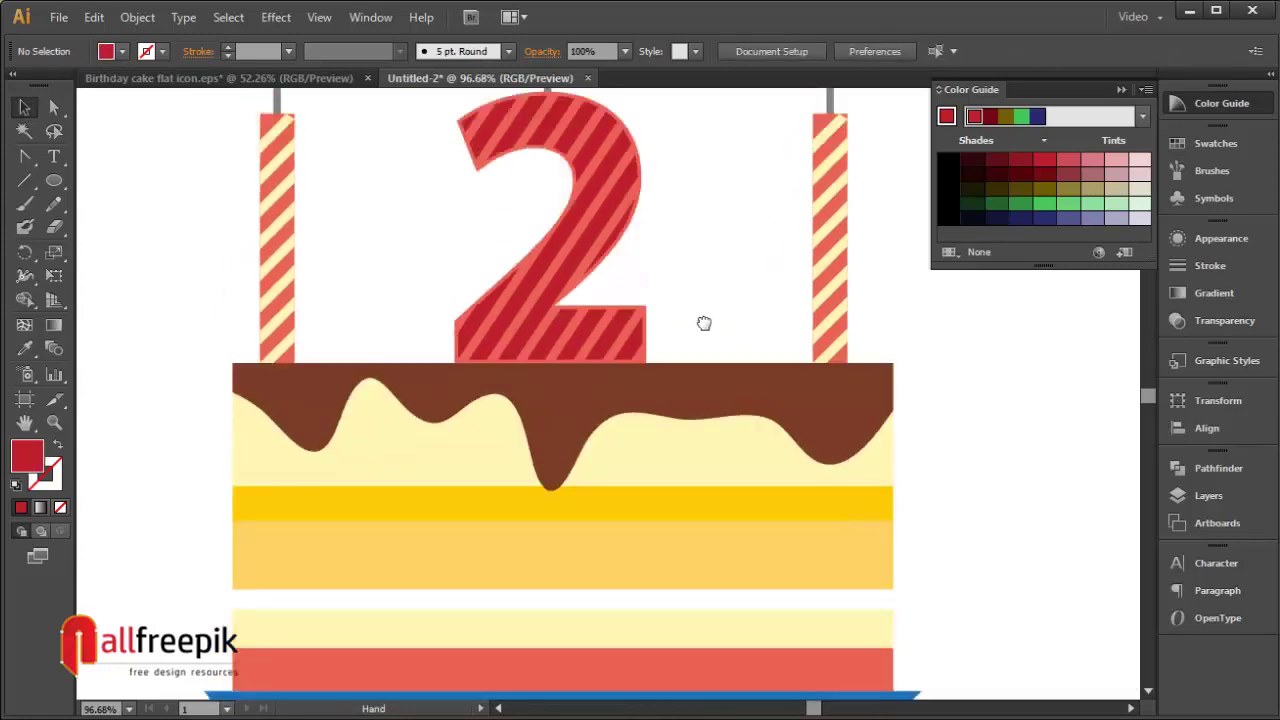
click(563, 429)
click(137, 17)
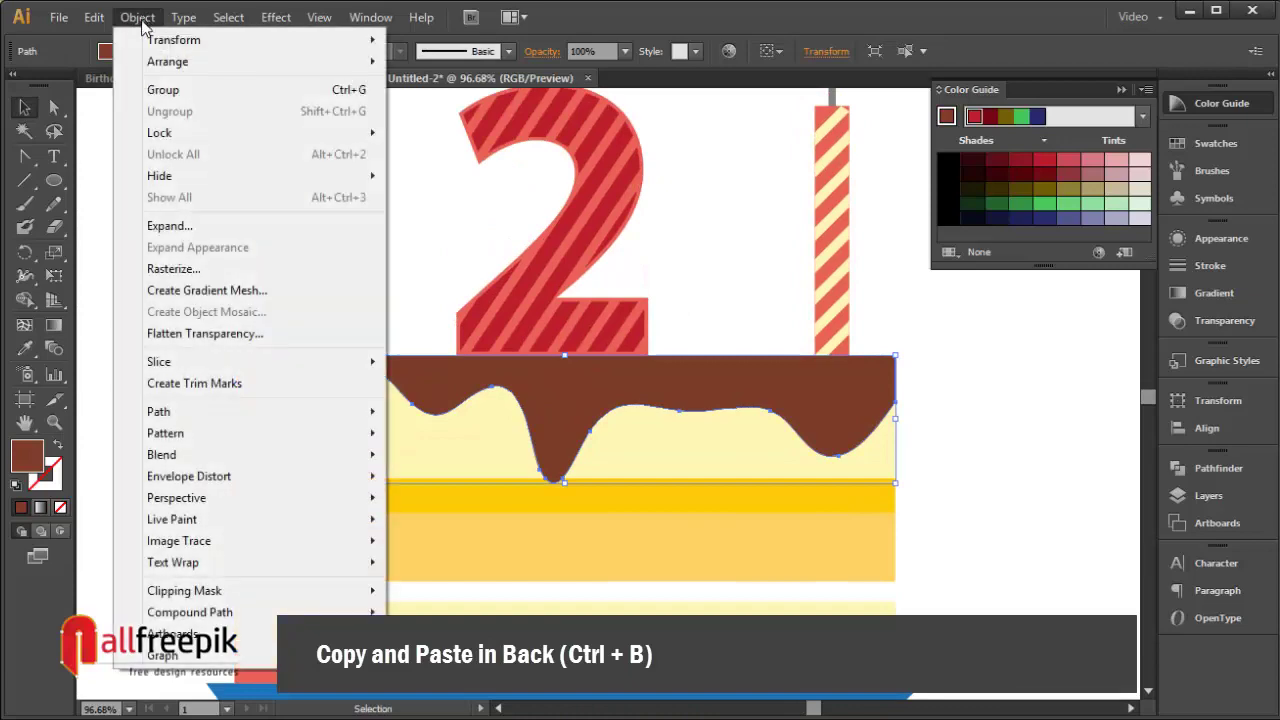
mouse_move(93, 17)
click(134, 113)
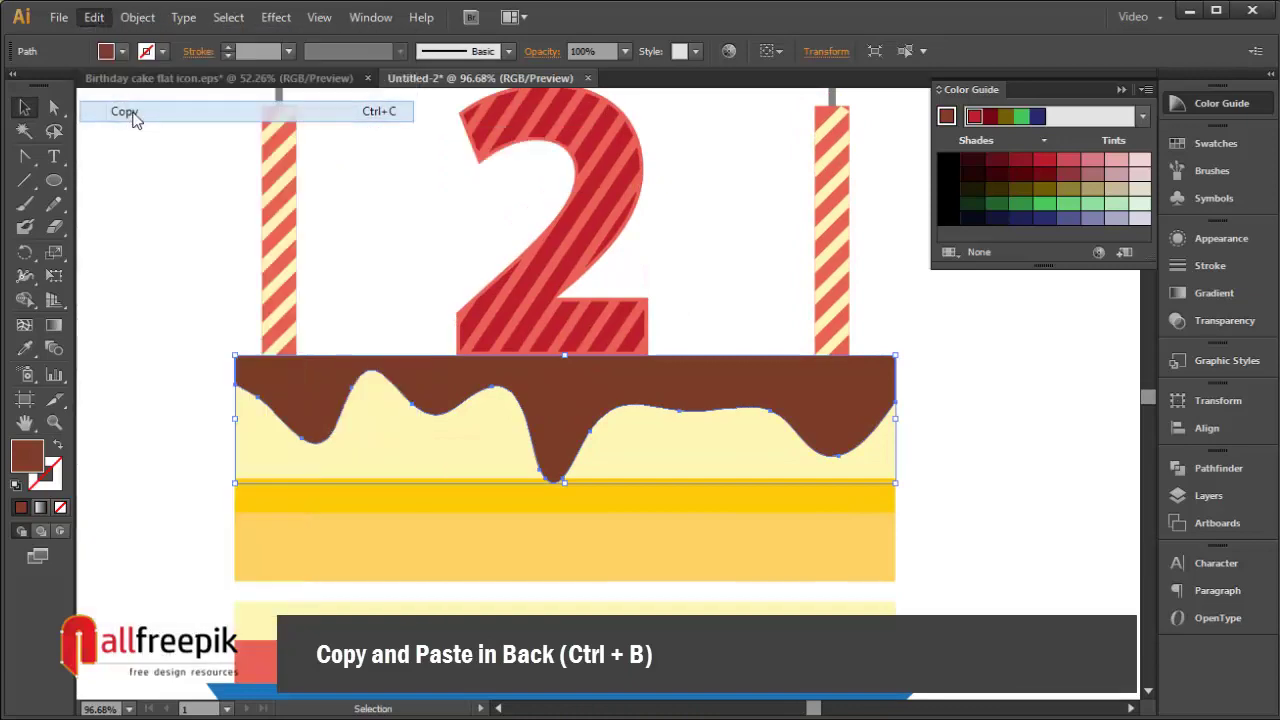
click(93, 17)
click(159, 184)
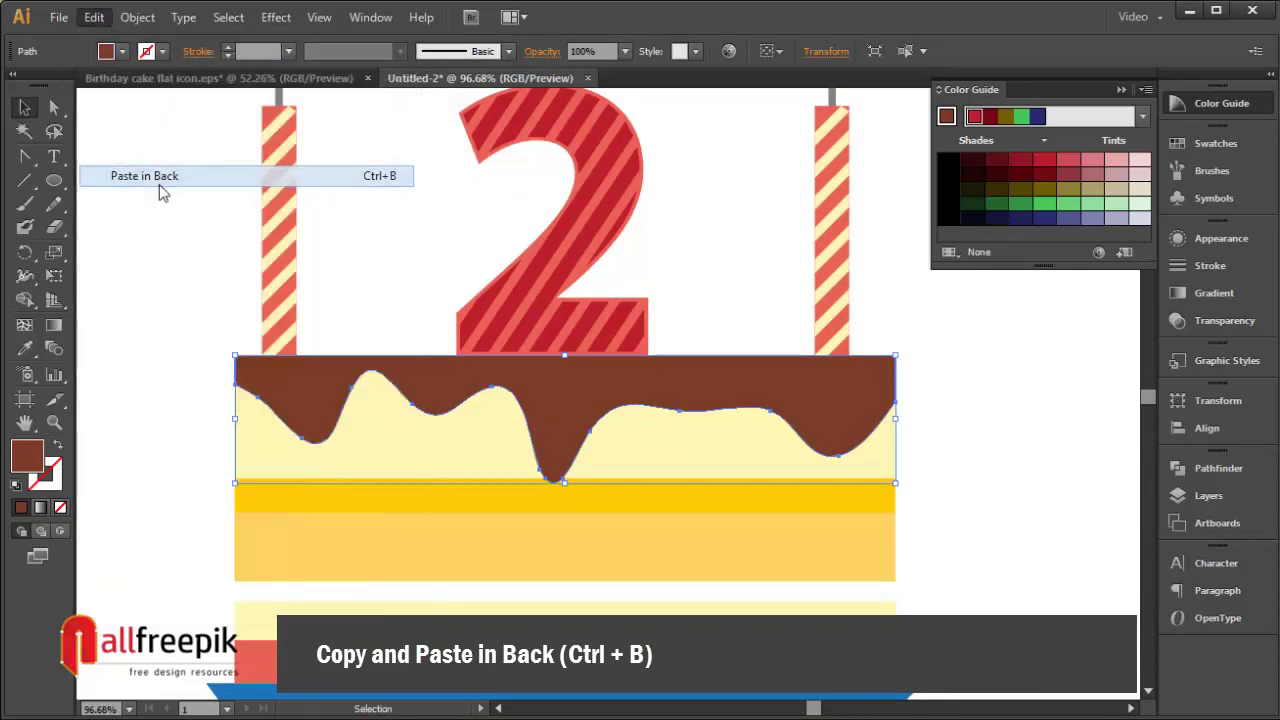
drag(741, 397, 741, 410)
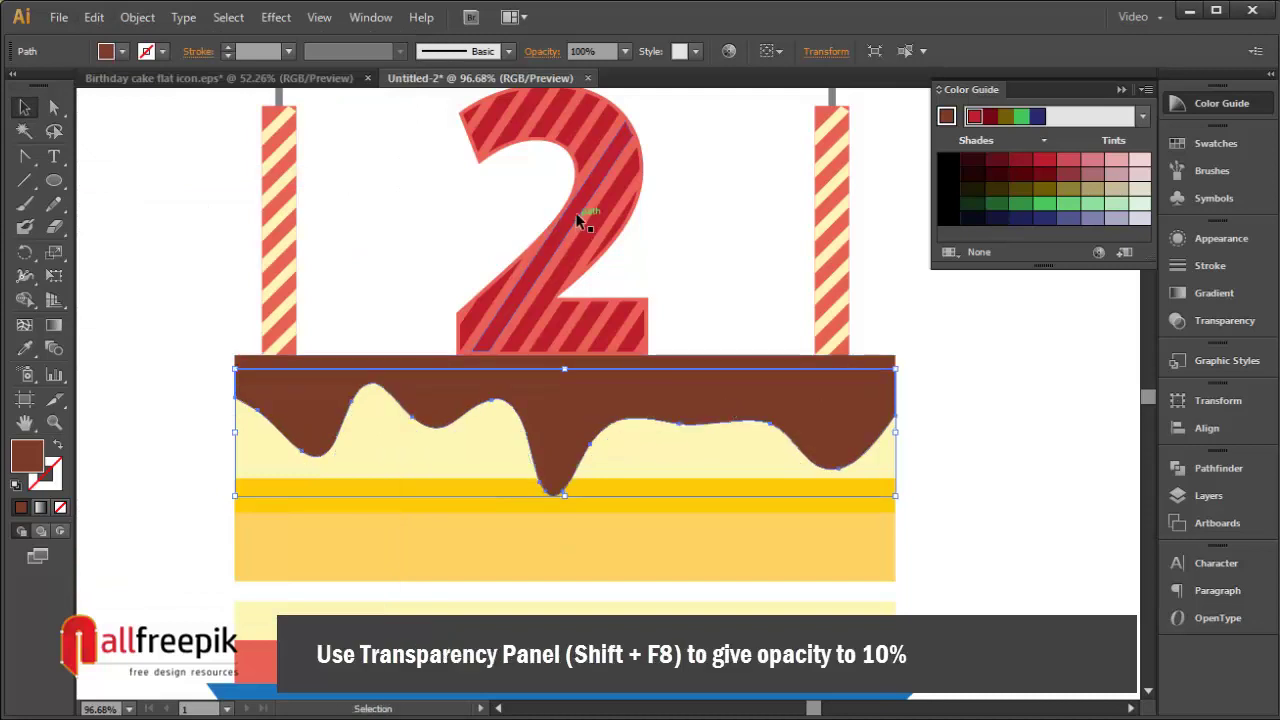
Set the opacity of the lowered icing copy to 10% so it acts as a shadow.
click(625, 52)
click(646, 114)
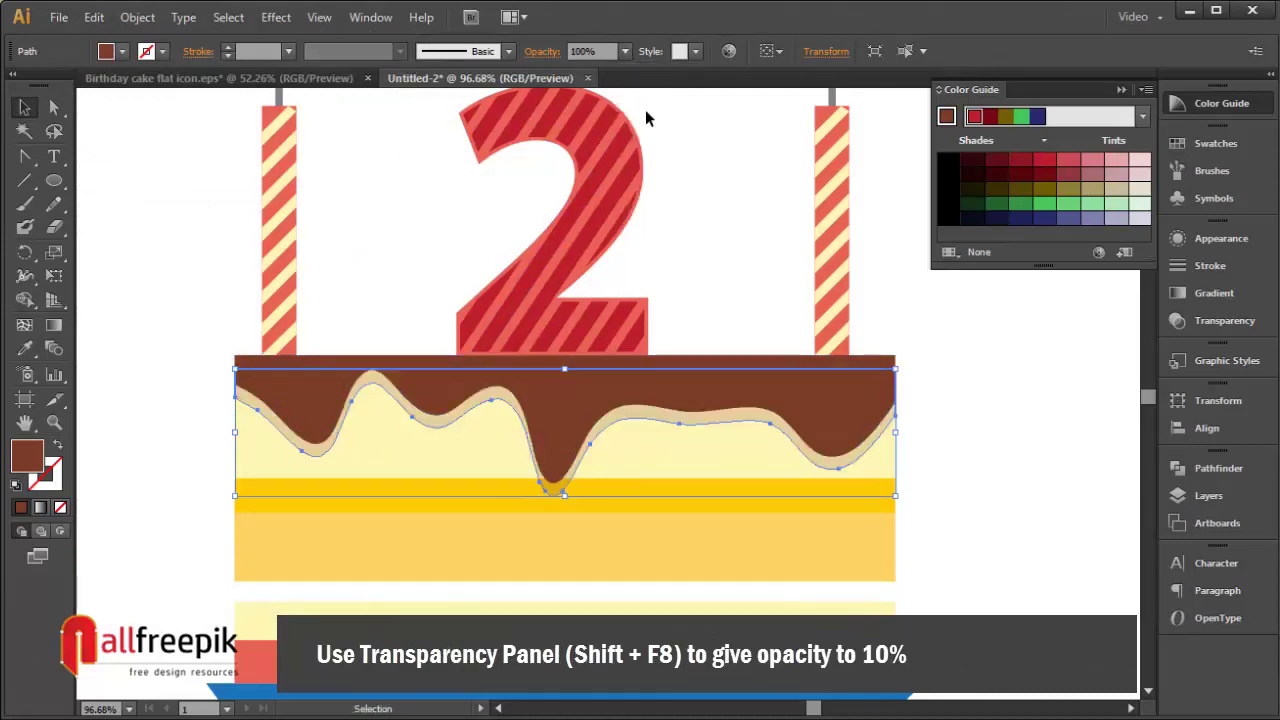
click(992, 474)
click(823, 403)
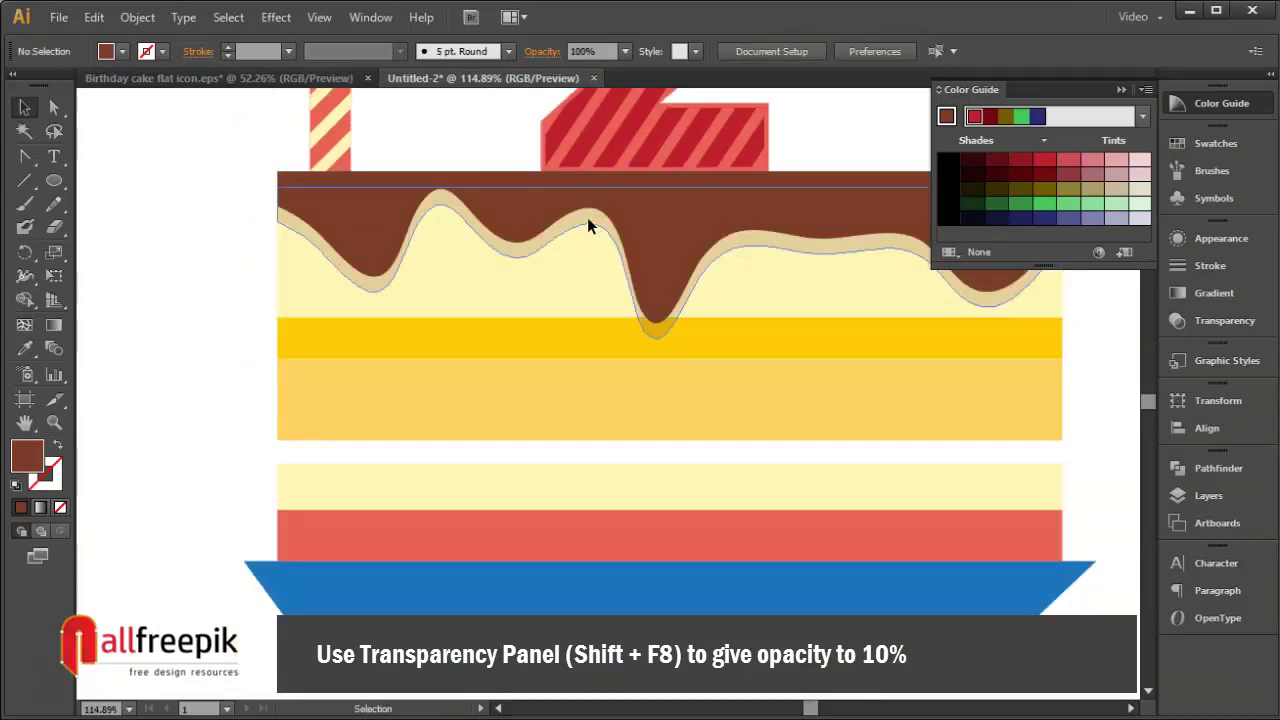
click(587, 218)
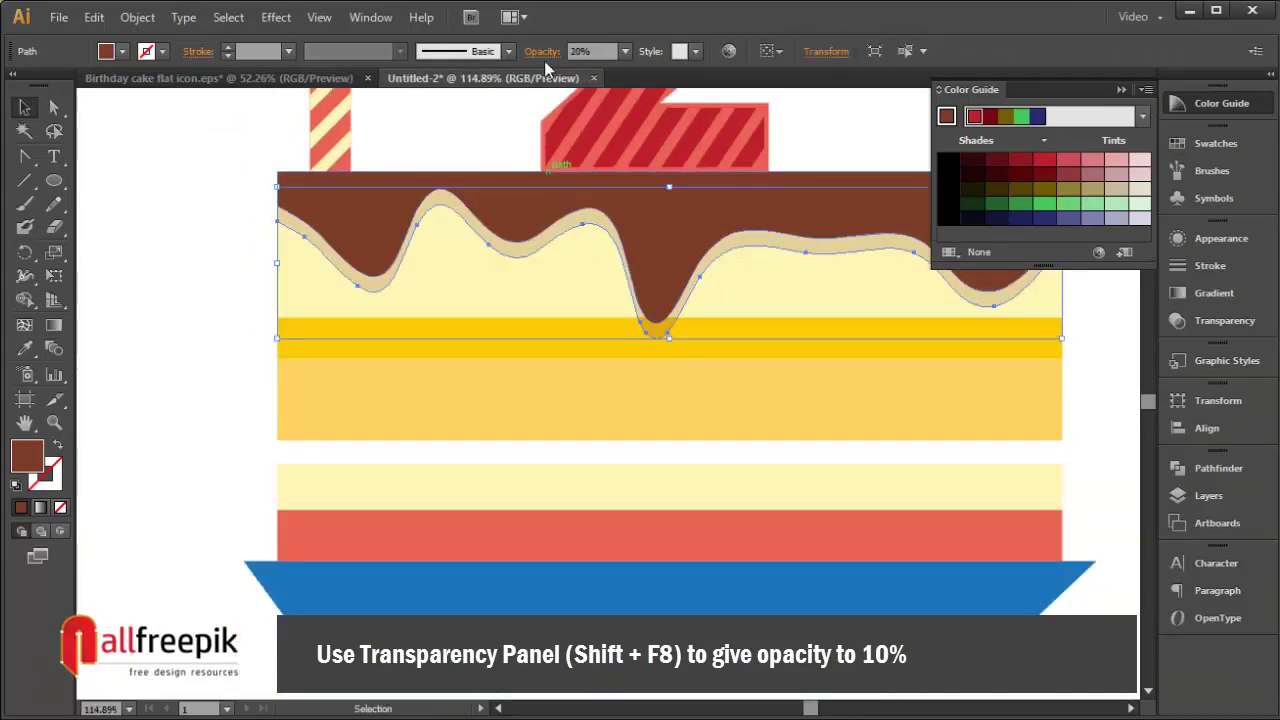
click(625, 52)
click(646, 94)
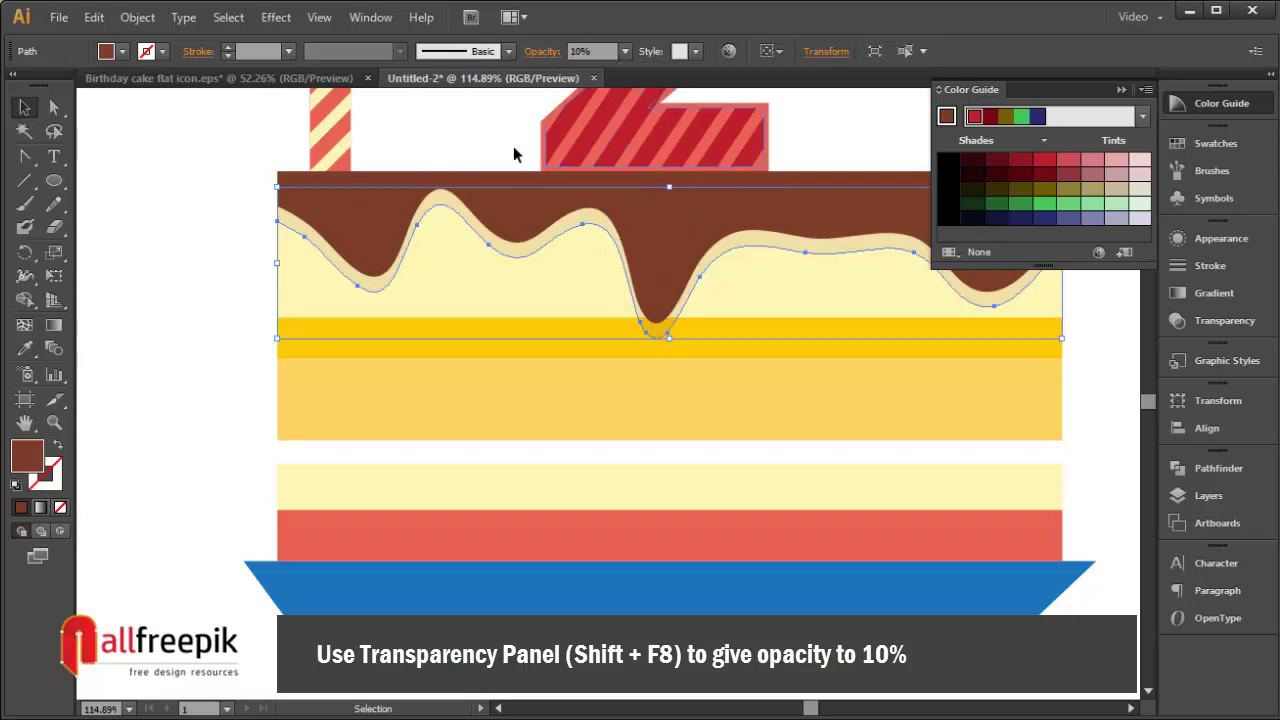
Move the transparent icing copy slightly up to make the shadow under the icing thinner.
scroll(747, 353, up, 6)
drag(877, 380, 877, 366)
click(210, 418)
ctrl+alt+click(201, 405)
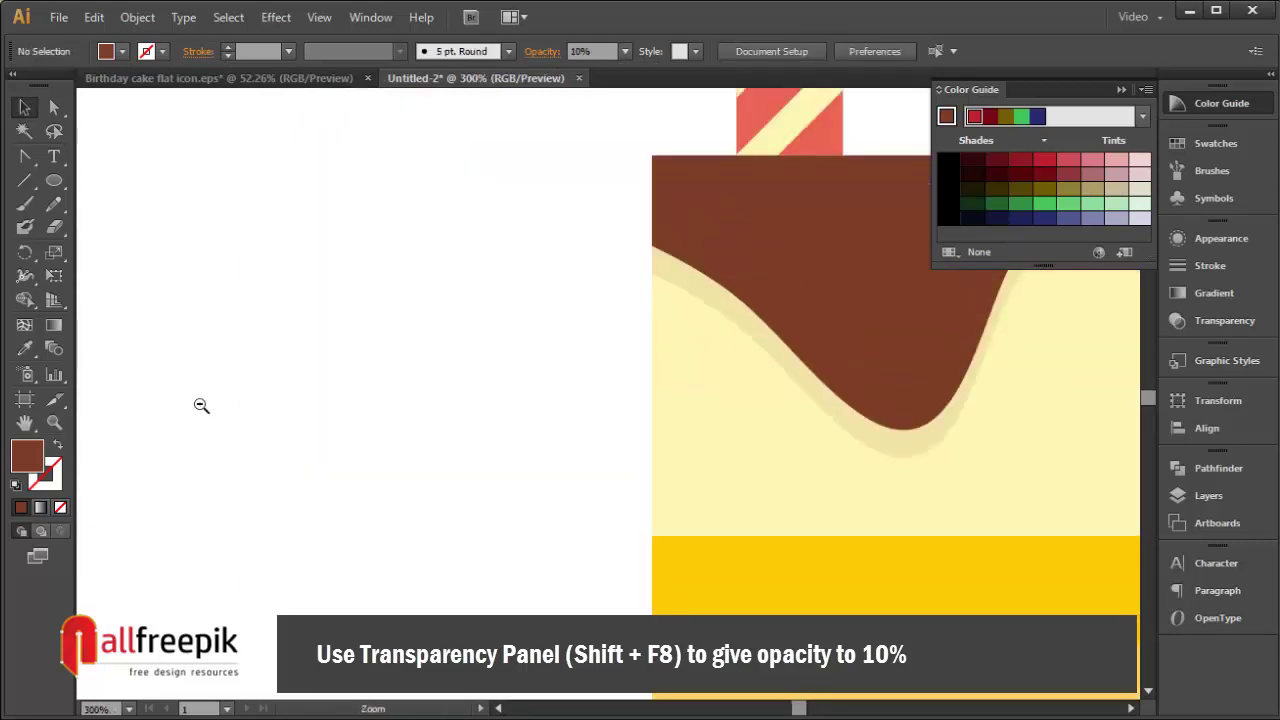
ctrl+alt+click(201, 405)
ctrl+alt+click(201, 405)
ctrl+alt+click(201, 404)
ctrl+alt+click(202, 404)
Draw a small circle about 15 pt wide on the cream layer just above the yellow band.
drag(1026, 508, 524, 562)
drag(310, 344, 828, 566)
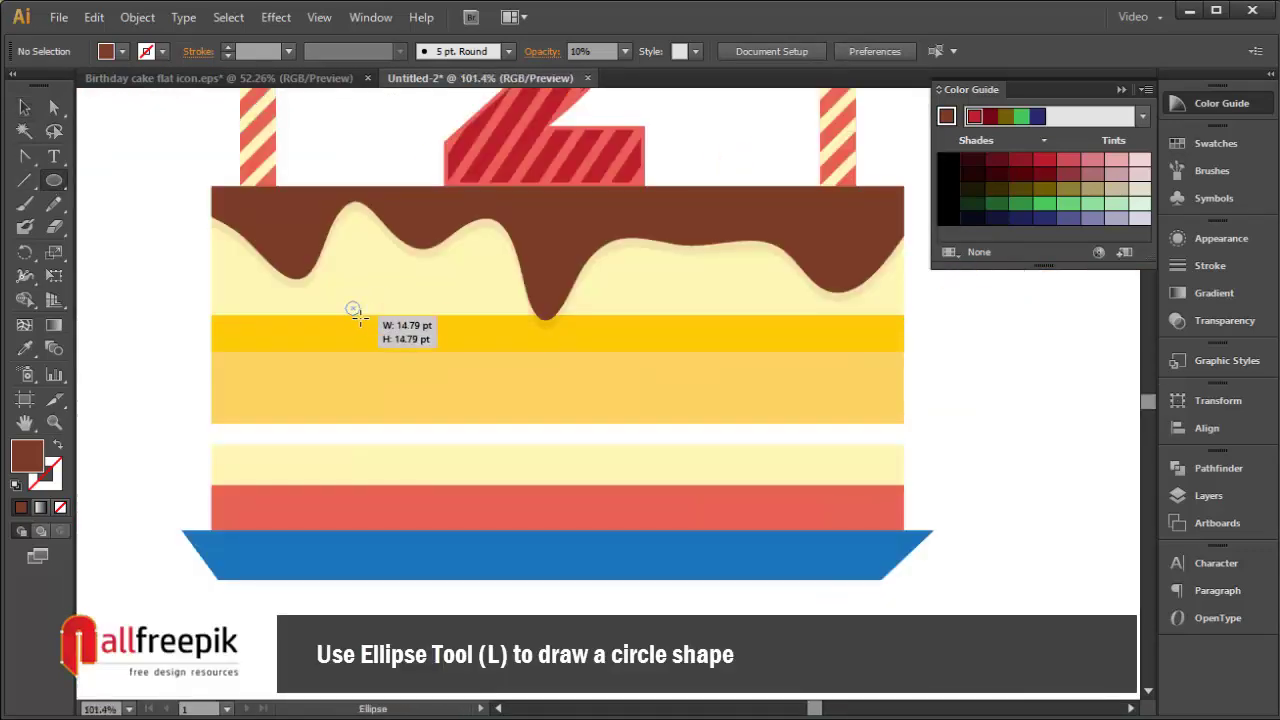
drag(365, 320, 365, 320)
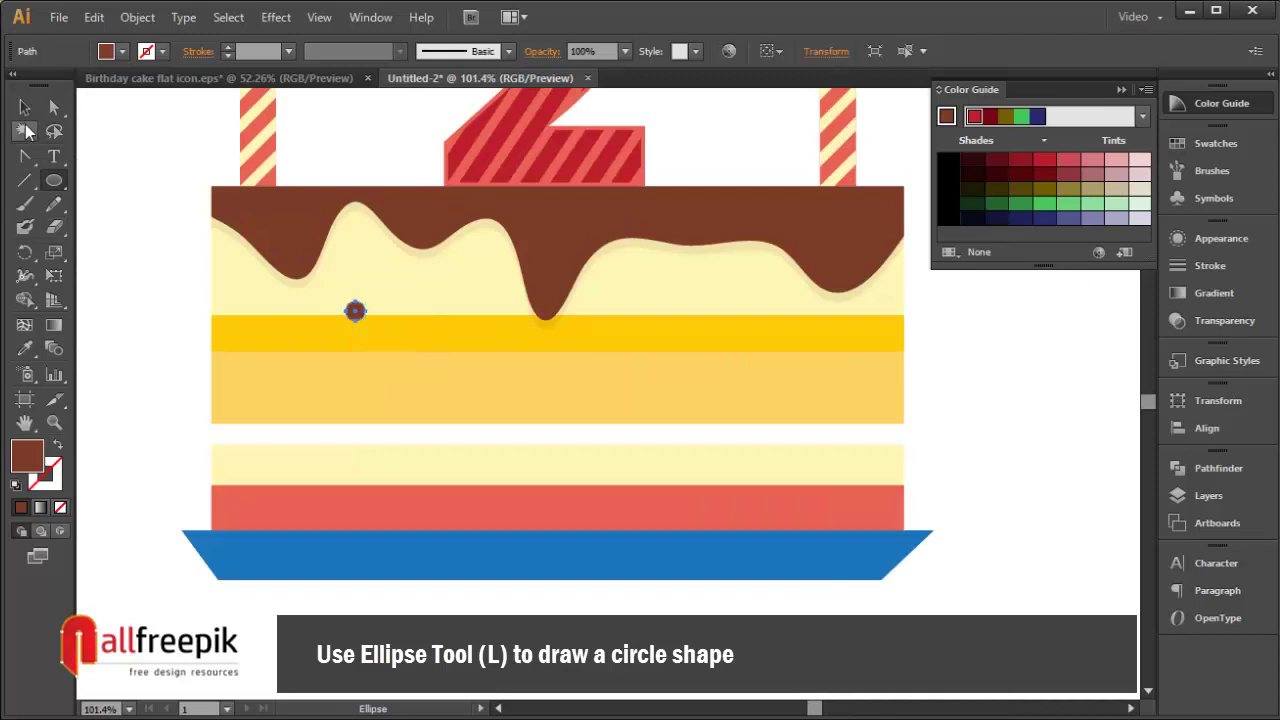
Recolour the small circle with the coral red sampled from the cake's lowest layer.
click(27, 350)
click(418, 338)
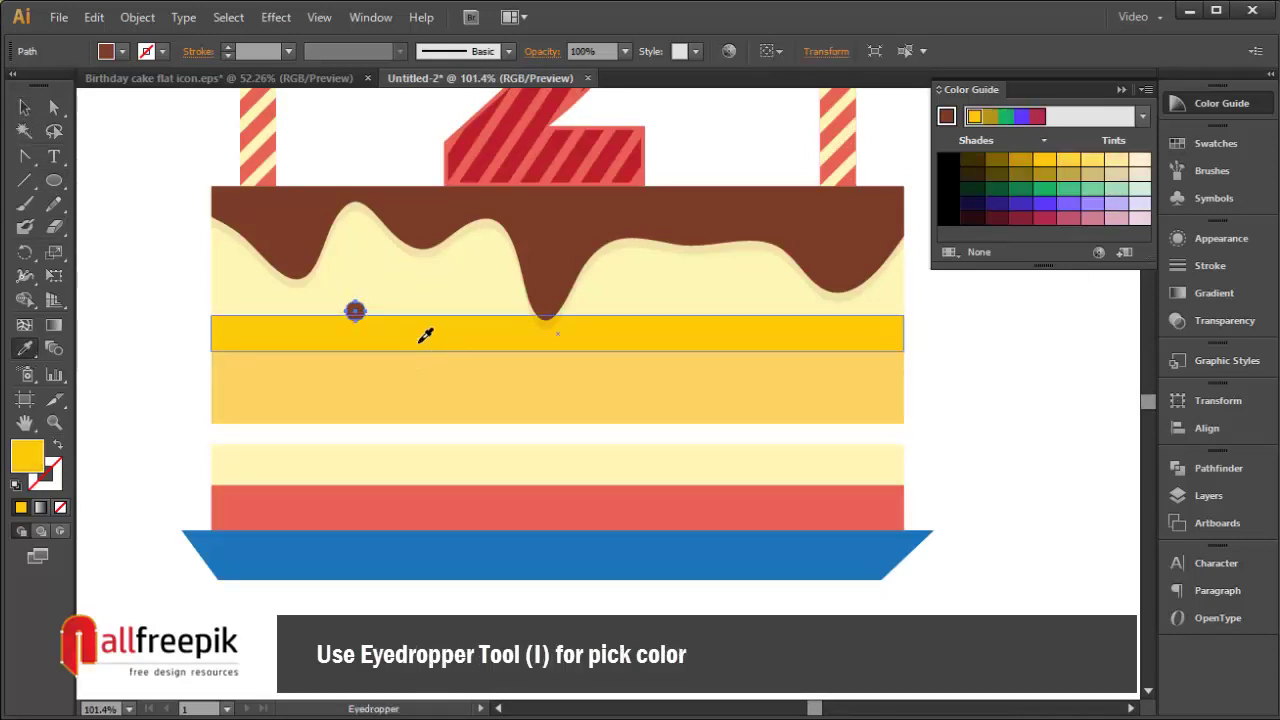
click(124, 158)
click(356, 311)
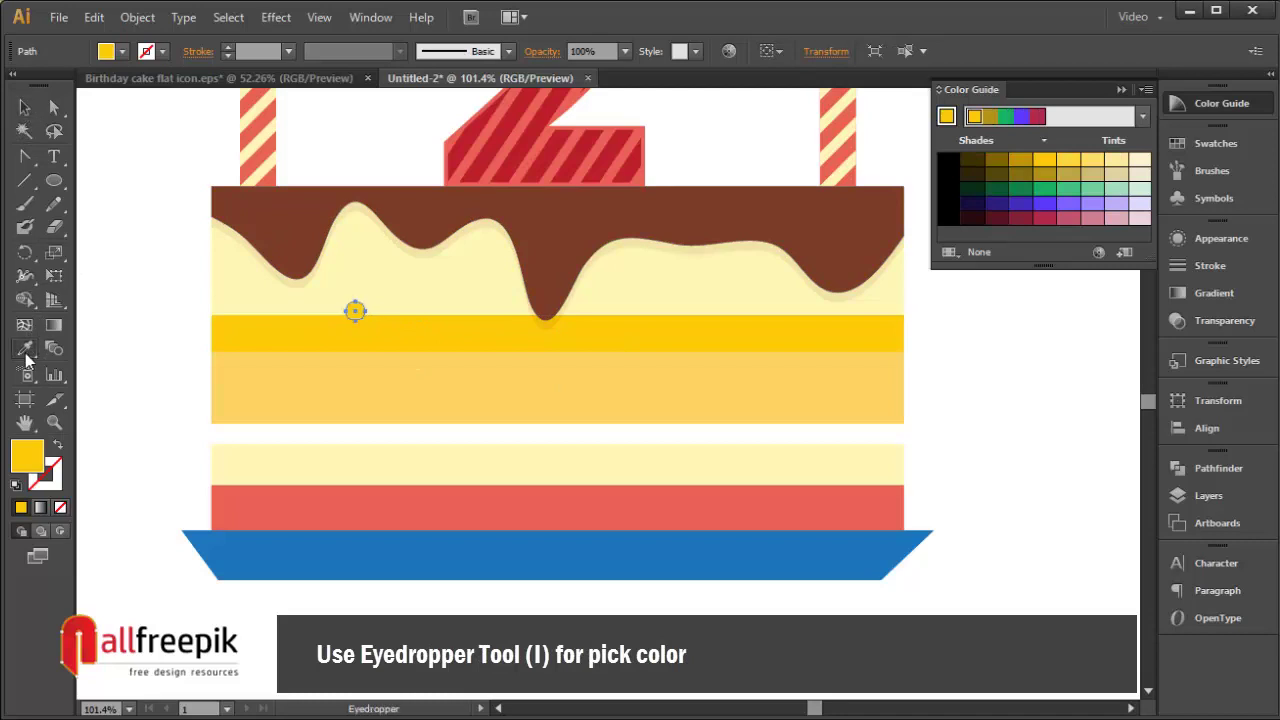
click(27, 352)
click(366, 490)
click(100, 158)
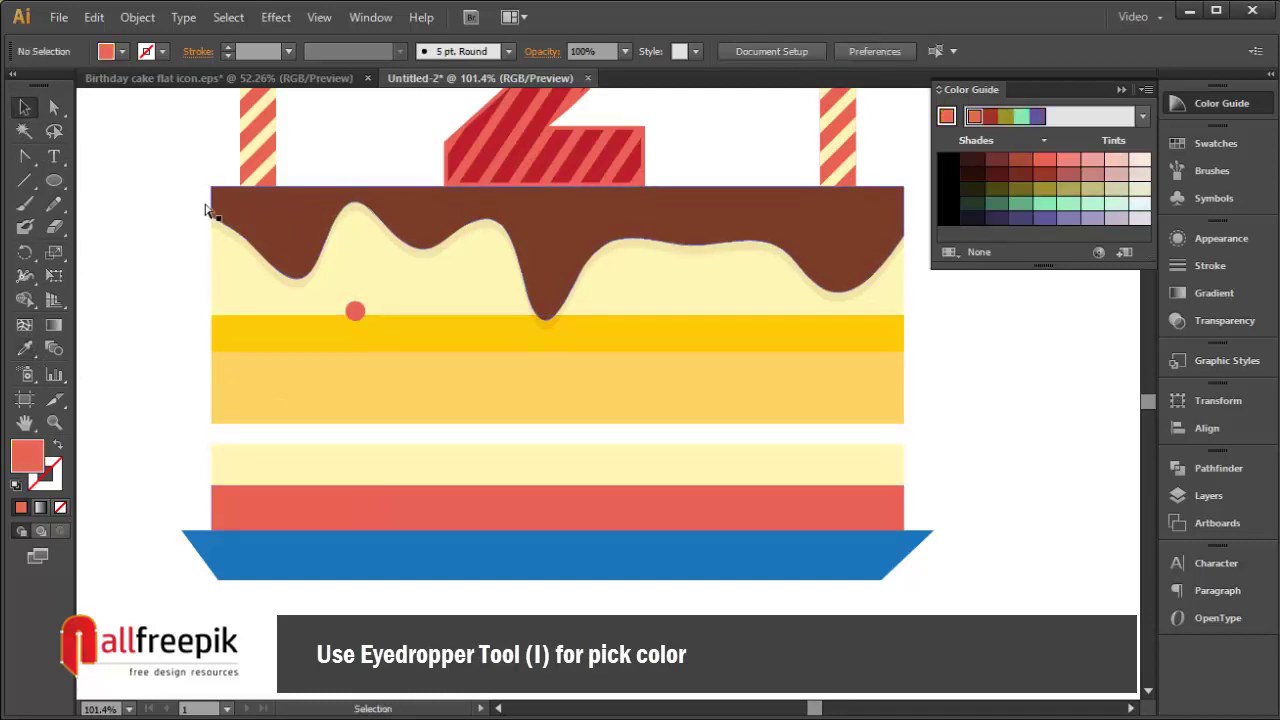
Duplicate the coral circle repeatedly and scatter the copies over the cream, yellow, orange and lower layers of the cake.
drag(182, 178, 742, 618)
drag(463, 268, 822, 402)
drag(822, 402, 990, 490)
drag(984, 490, 388, 416)
drag(812, 362, 416, 317)
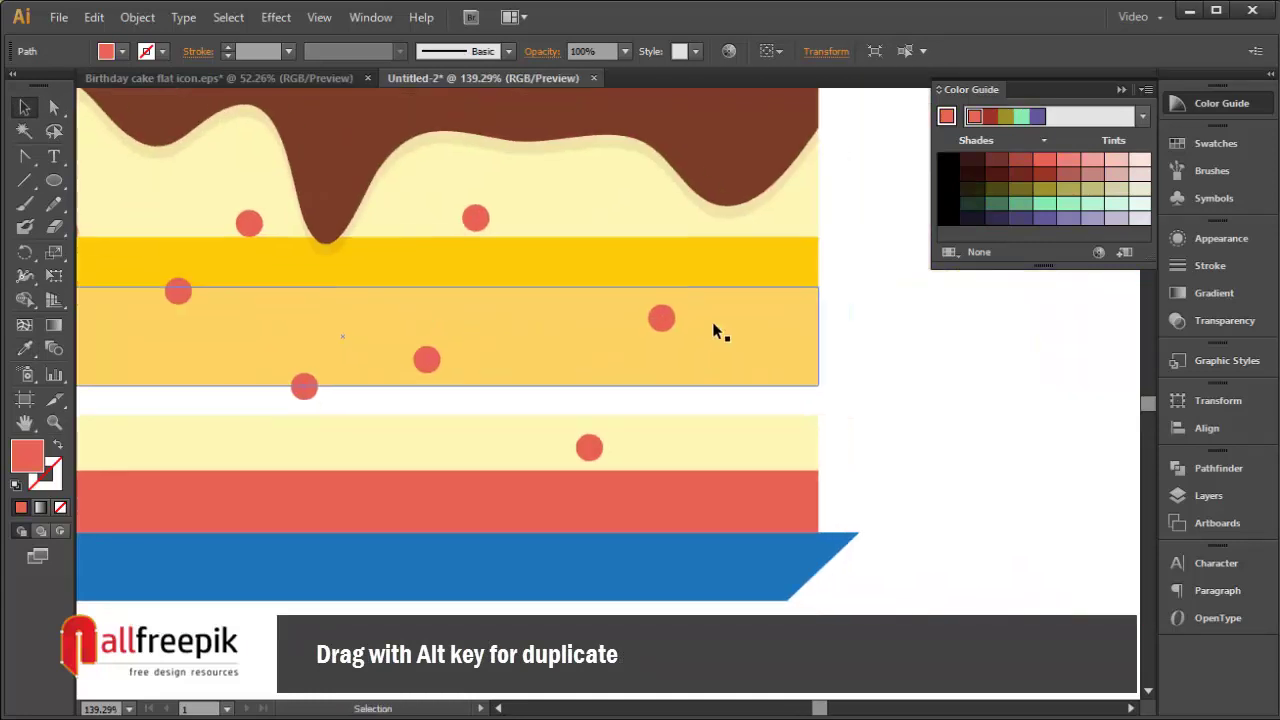
drag(661, 317, 632, 221)
drag(782, 283, 715, 420)
drag(715, 420, 238, 124)
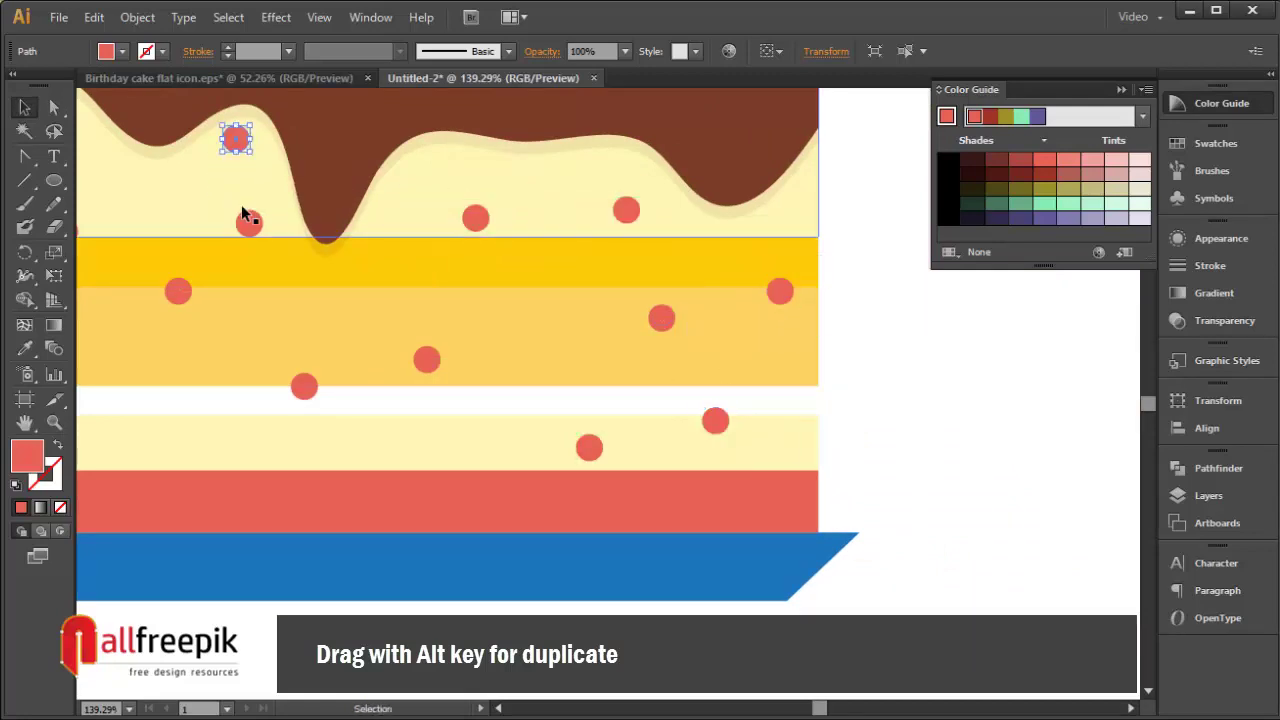
drag(265, 186, 702, 286)
drag(674, 244, 389, 370)
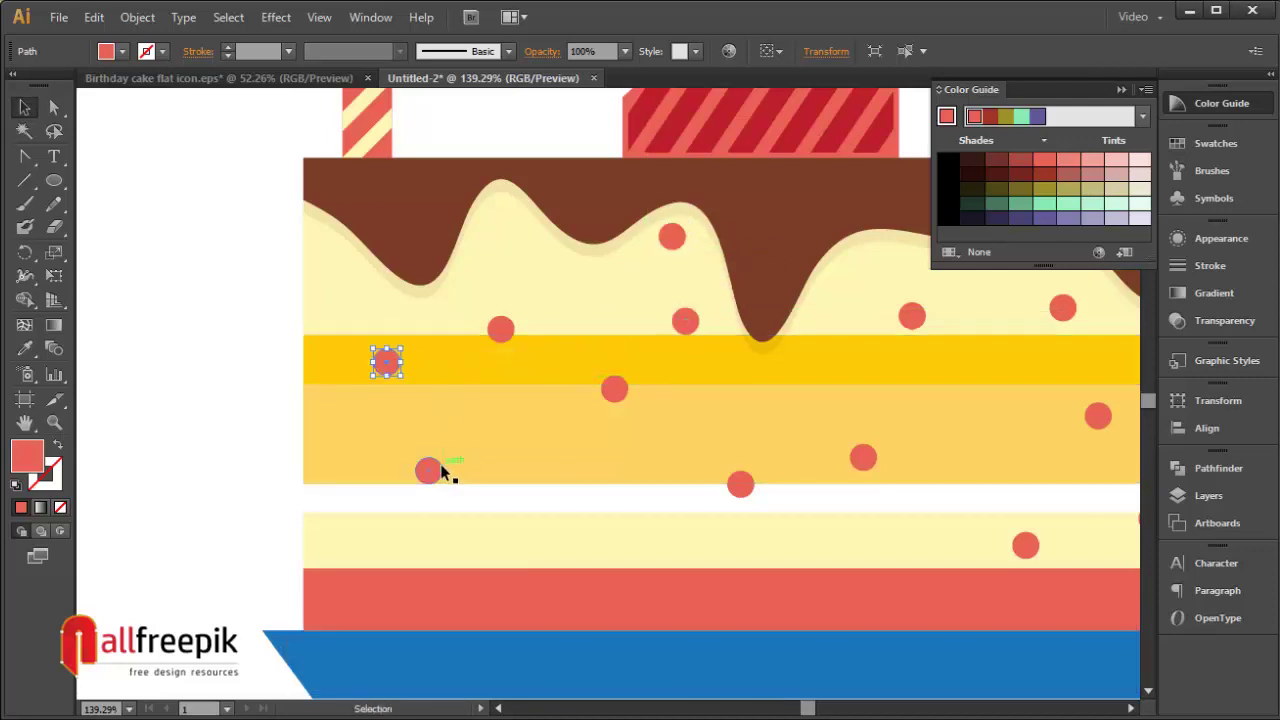
Fill the leftmost circle on the yellow band with light blue and the circle at the band's lower edge with orange.
click(108, 51)
click(112, 93)
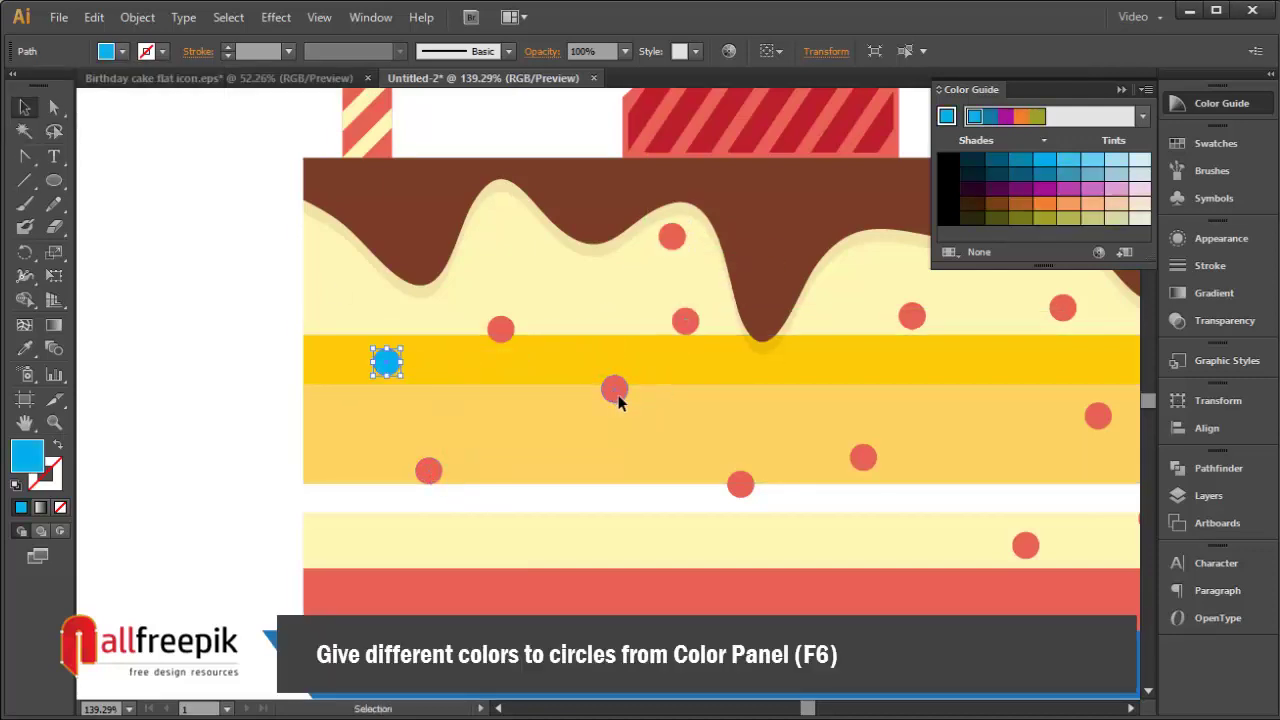
click(108, 51)
click(178, 93)
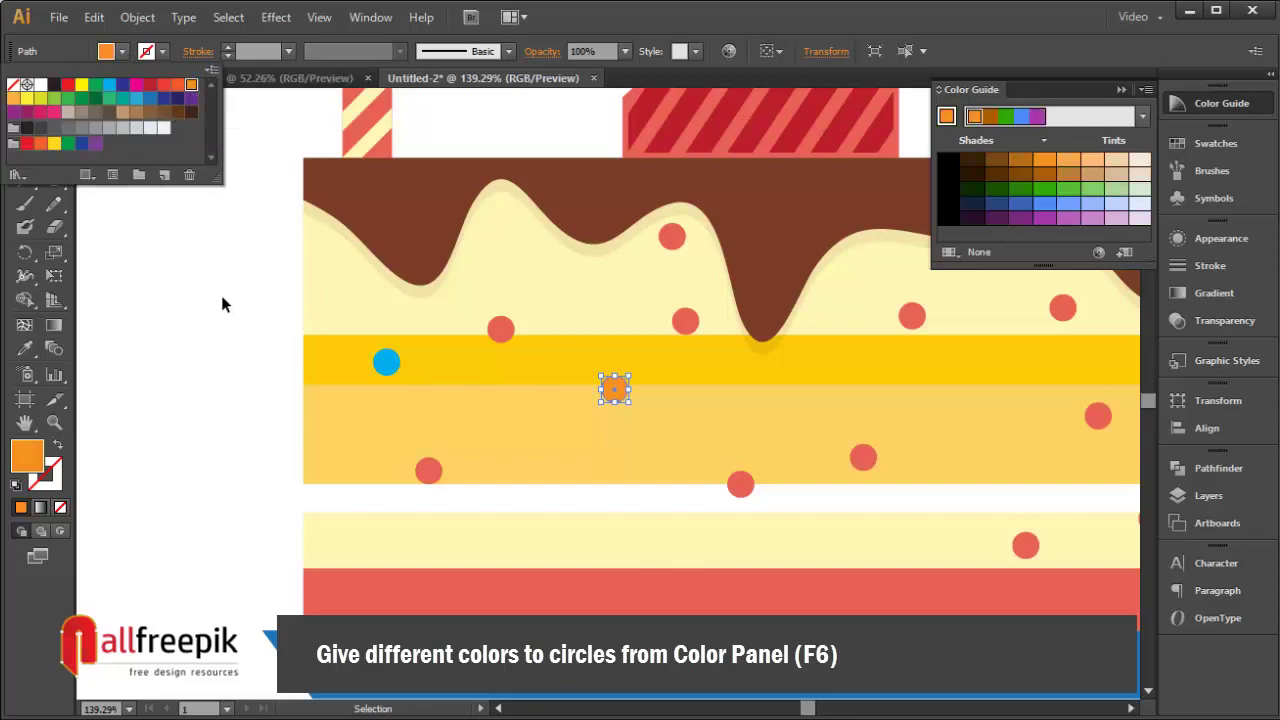
Recolour the circle on the light orange layer's lower edge with the yellow sampled from the yellow band.
click(741, 486)
key(i)
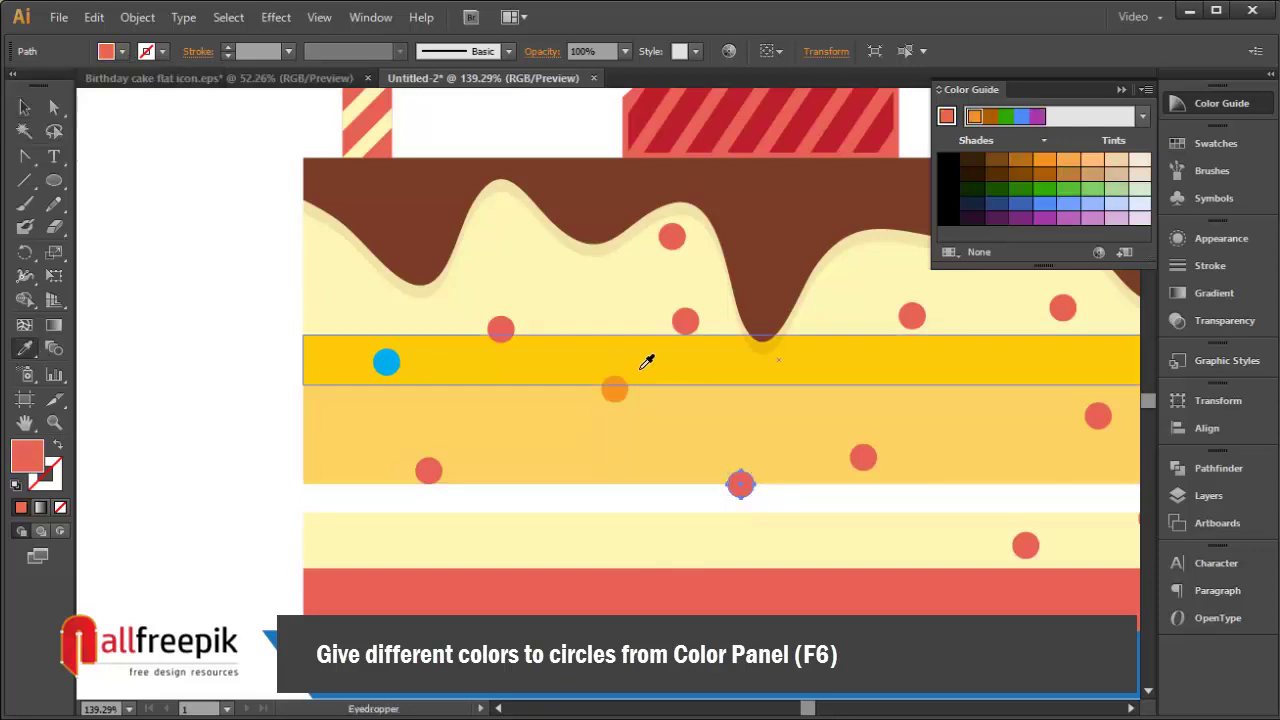
click(646, 361)
click(166, 184)
Fill the circle inside the light orange layer, beside the yellow circle, with white.
key(space)
drag(910, 490, 609, 447)
click(568, 410)
click(108, 51)
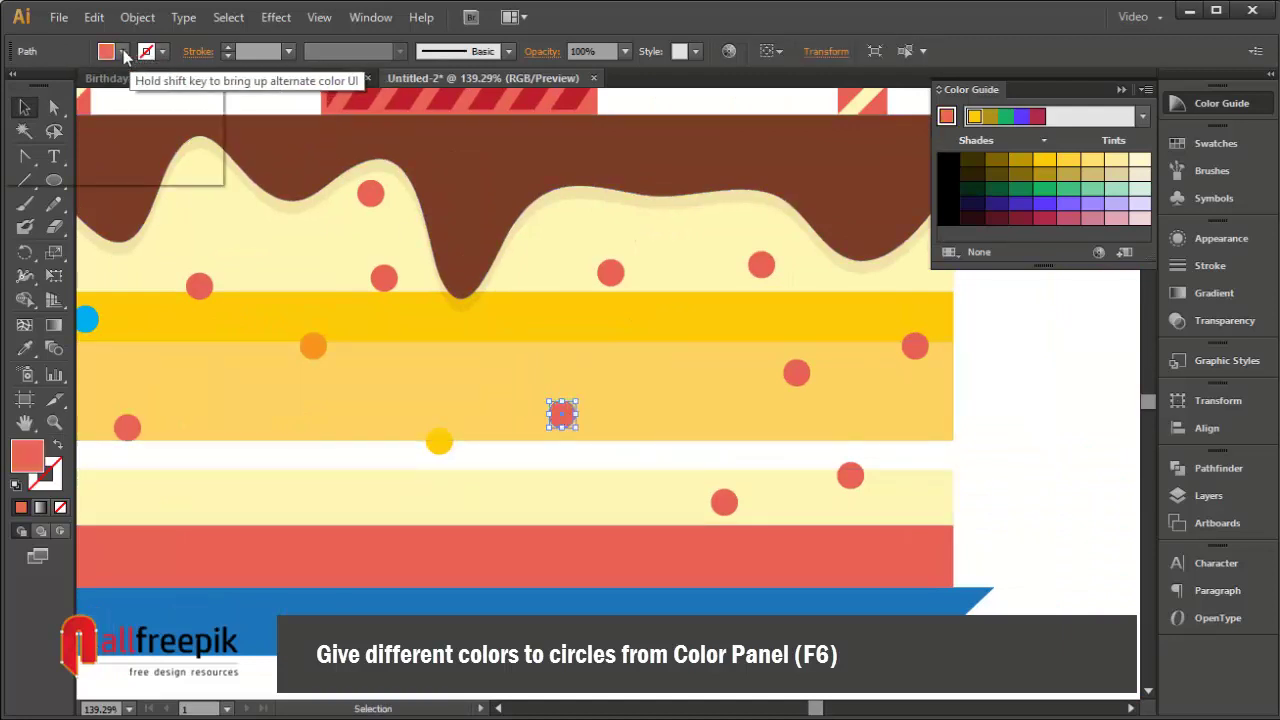
click(40, 85)
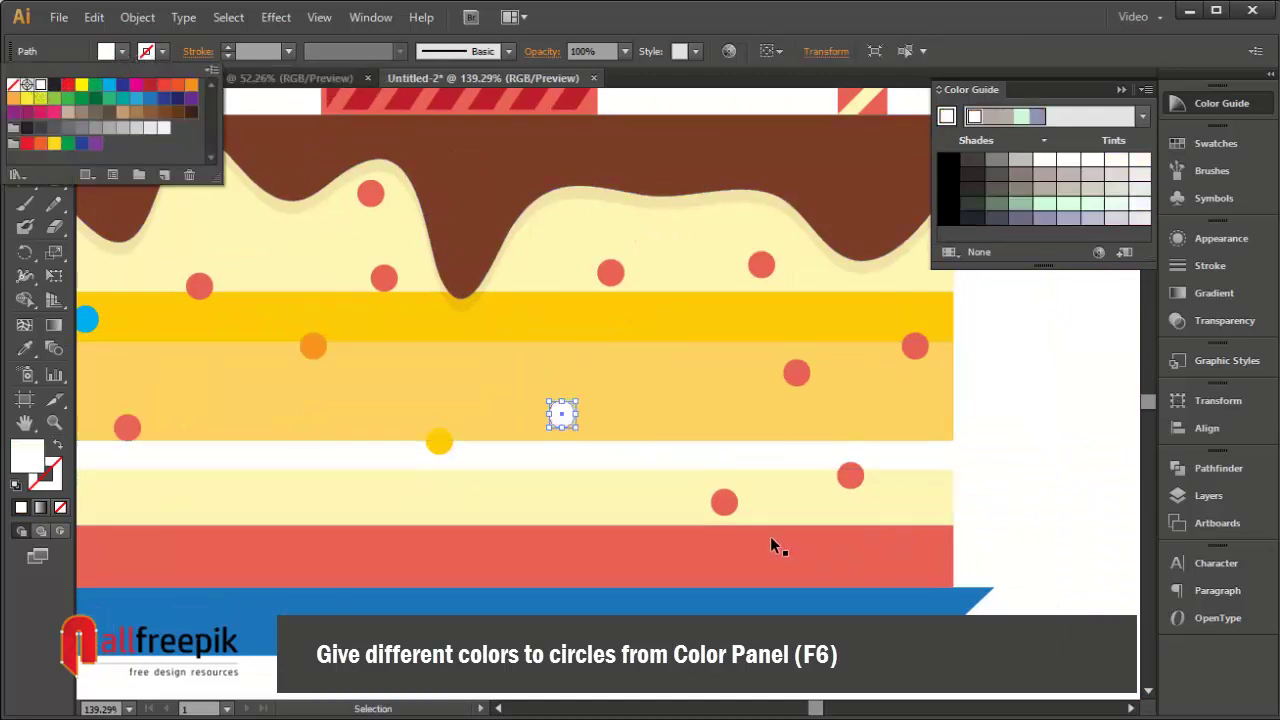
Fill the left circle on the lower cream layer with light grey and the one beside it with orange-red.
click(726, 501)
click(121, 53)
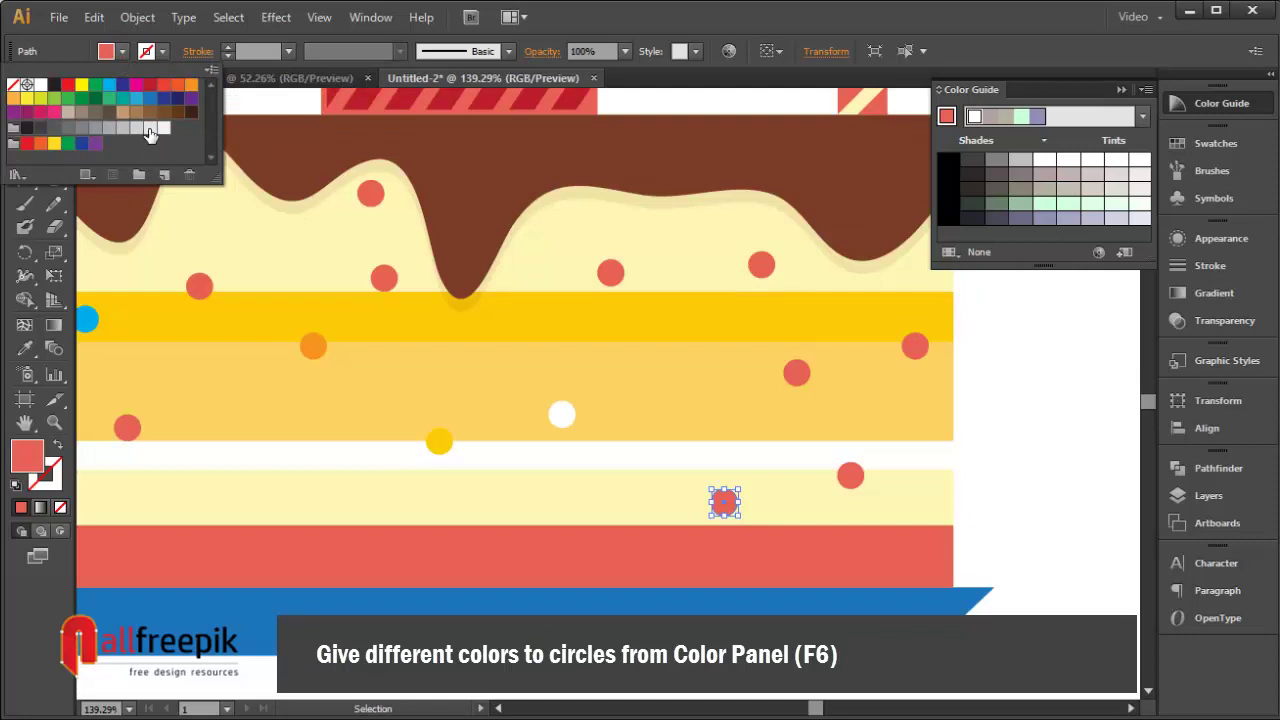
click(142, 137)
click(850, 475)
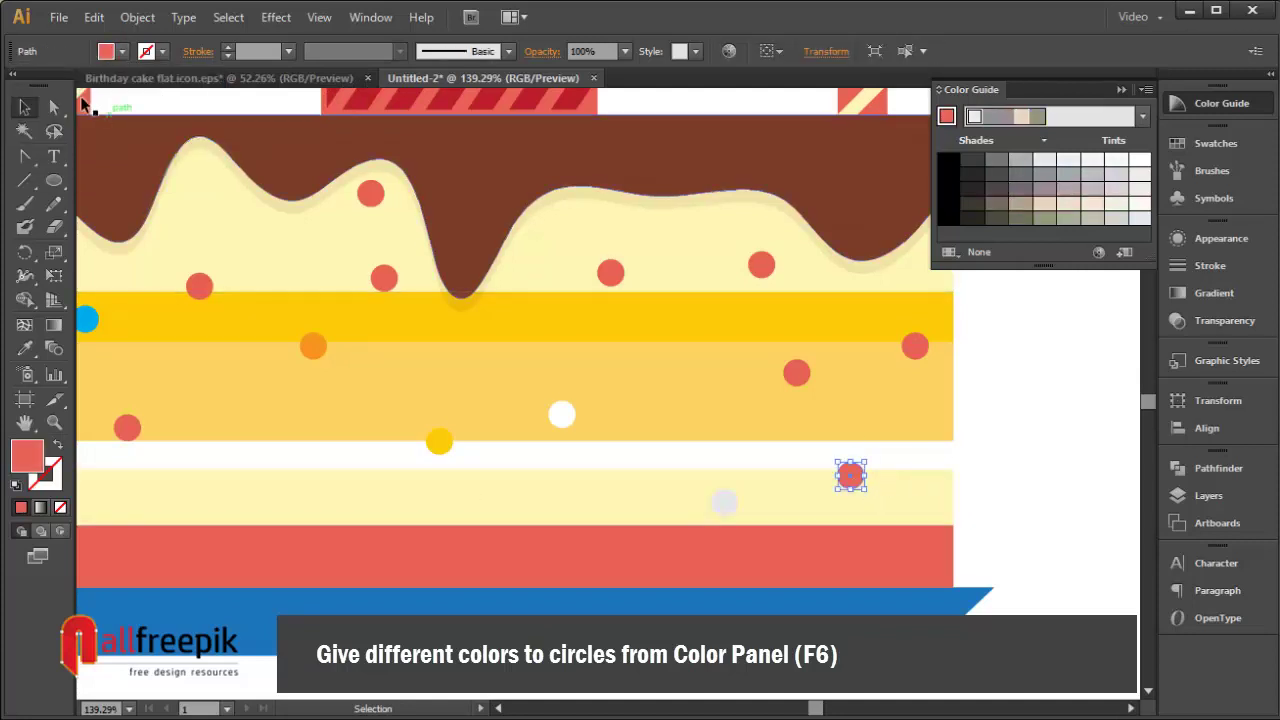
click(121, 52)
click(172, 84)
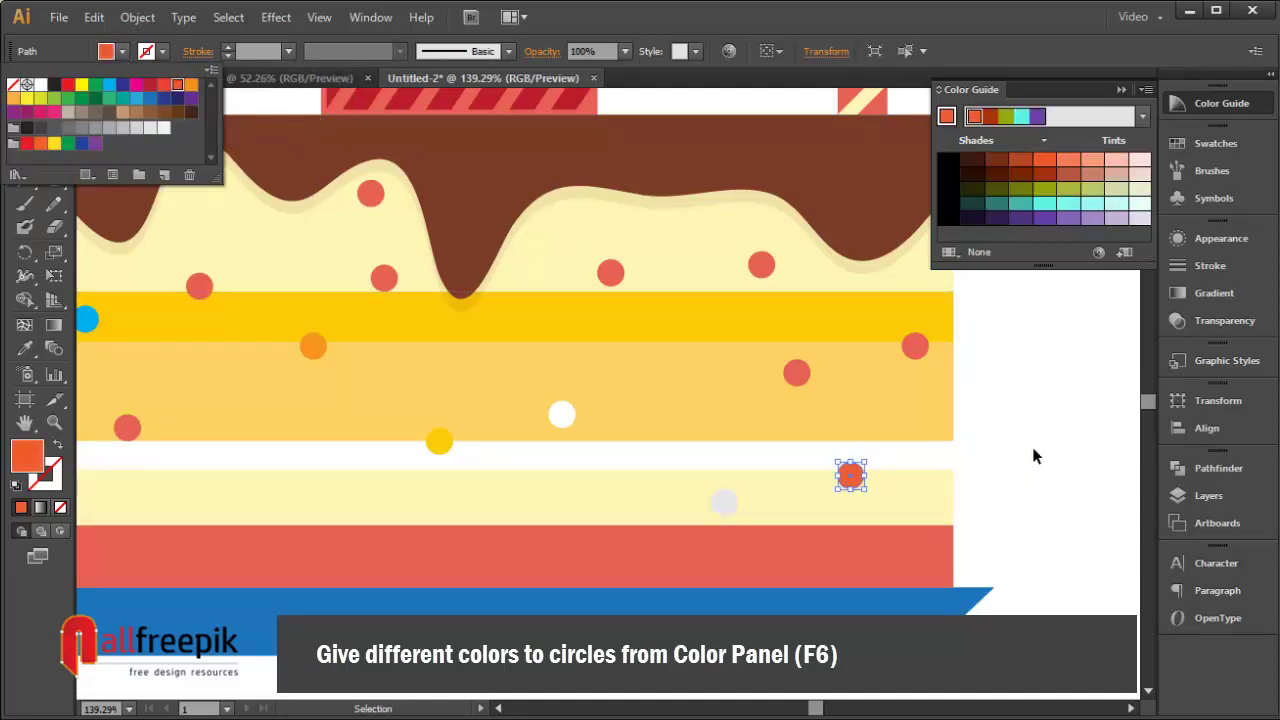